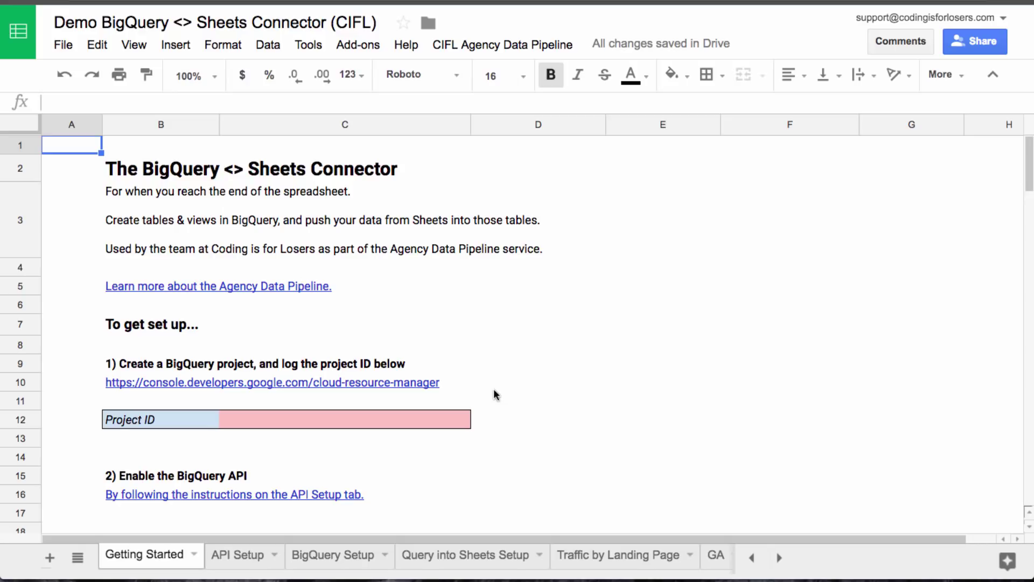
# - On the GA sheet, launch the Supermetrics sidebar from Add-ons and dismiss its query card
pyautogui.click(716, 555)
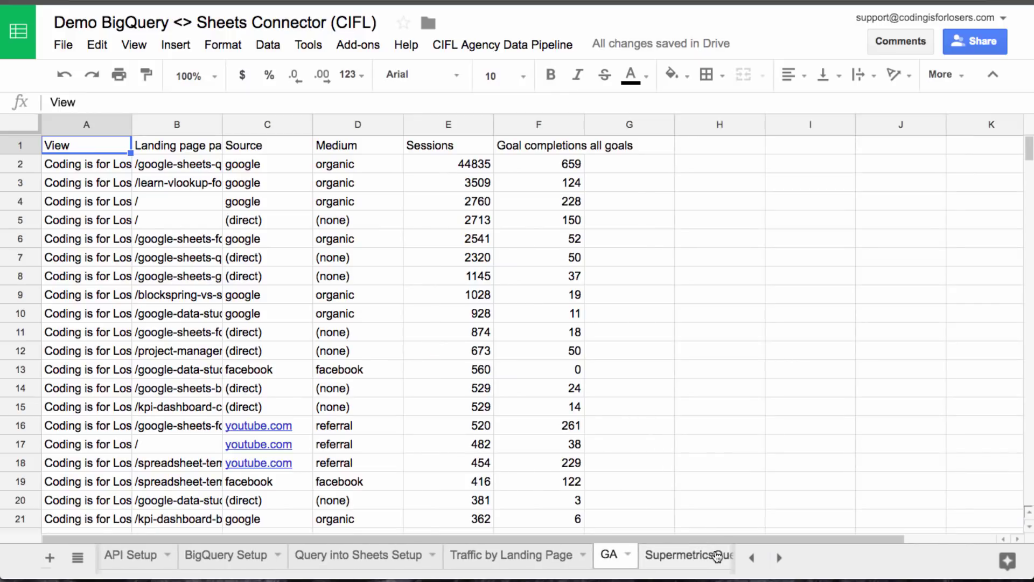
pyautogui.click(358, 45)
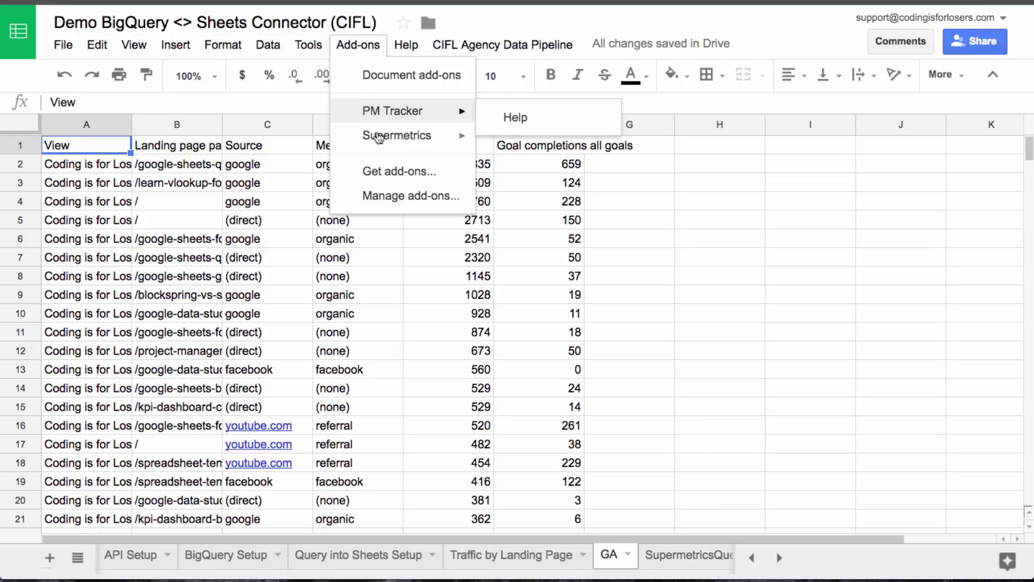
pyautogui.moveTo(463, 136)
pyautogui.click(498, 140)
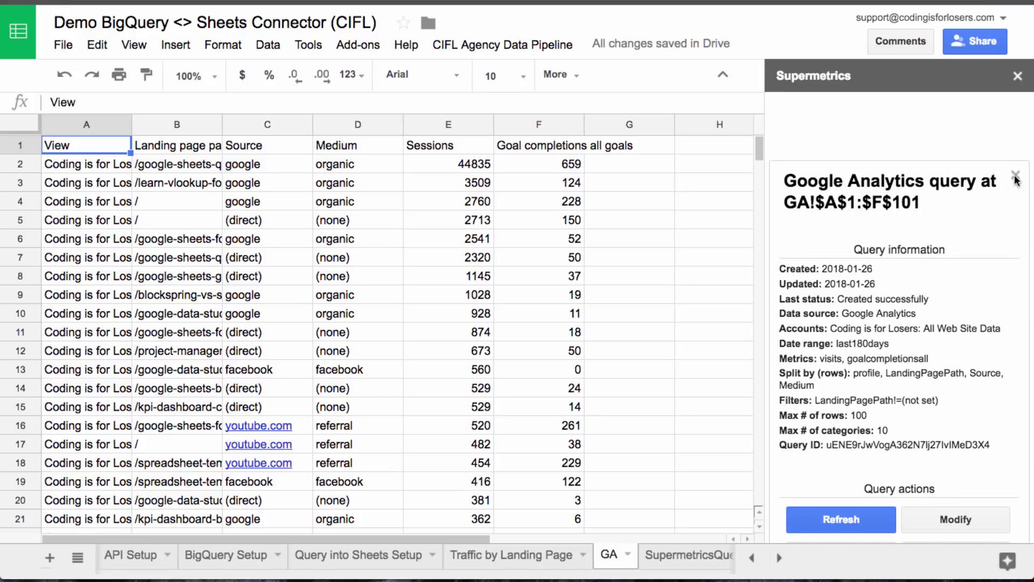
pyautogui.click(1016, 178)
# - Expand and scroll through the Supermetrics data source connectors list
pyautogui.click(962, 215)
pyautogui.scroll(-1, 903, 416)
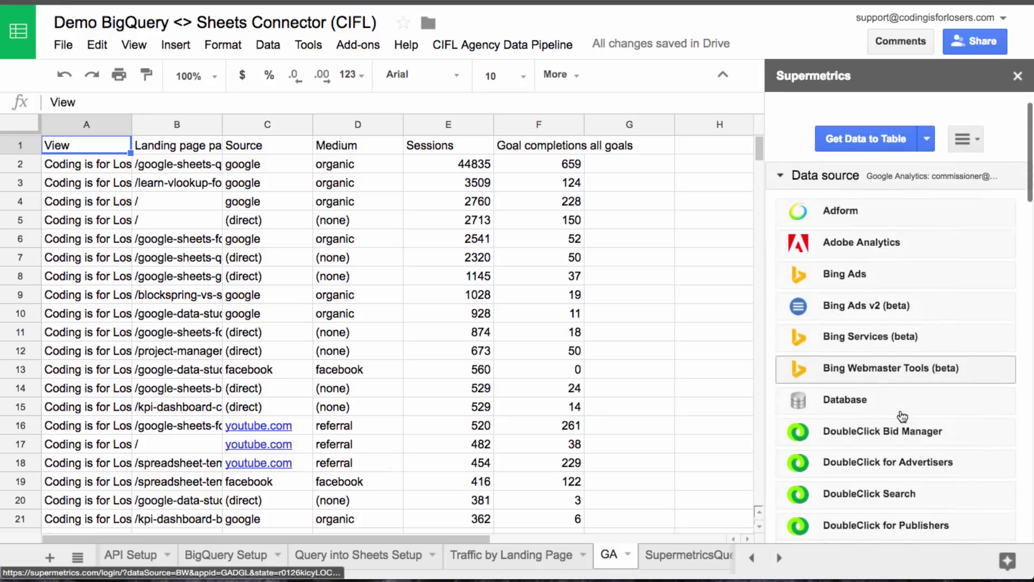
pyautogui.scroll(-5, 903, 416)
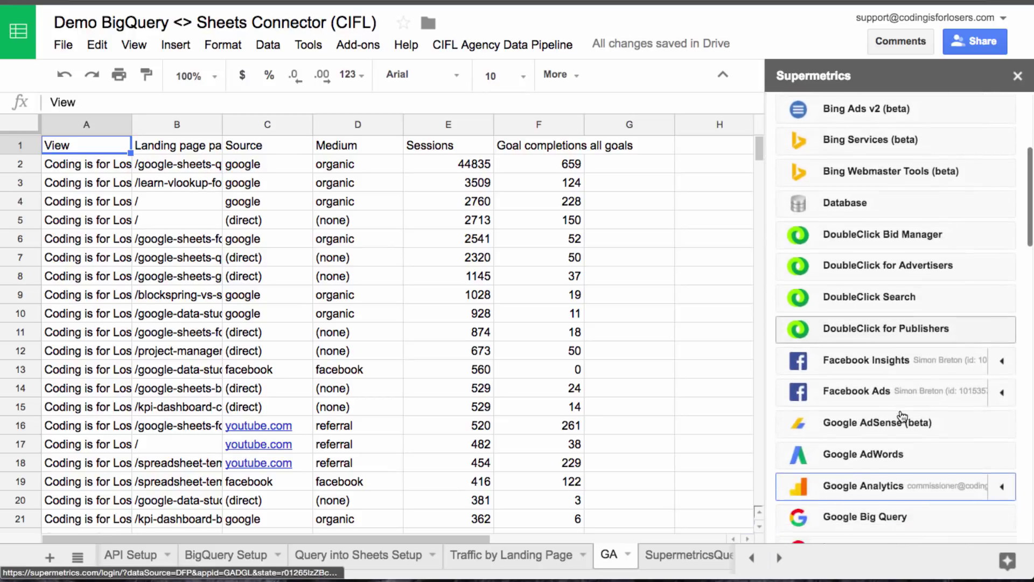
pyautogui.scroll(-7, 902, 416)
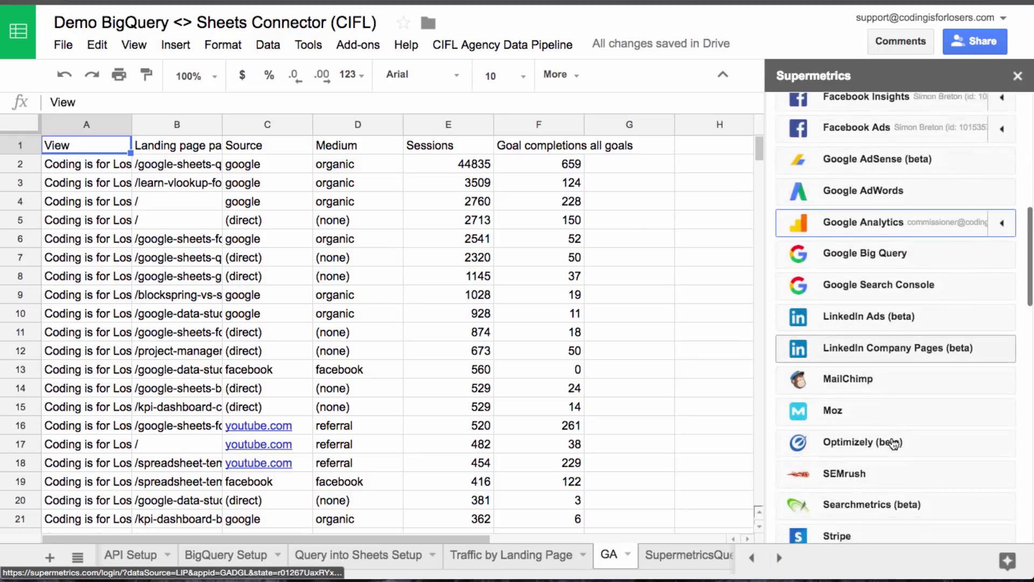
pyautogui.scroll(-8, 894, 442)
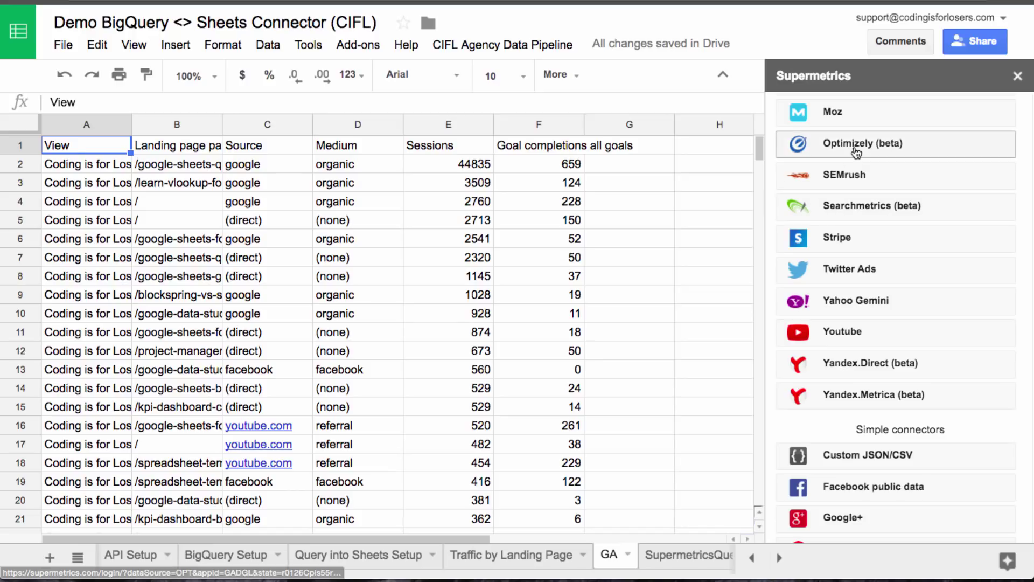
# - Inspect the GA data, checking goal completions in F4 and the data's last row
pyautogui.click(500, 207)
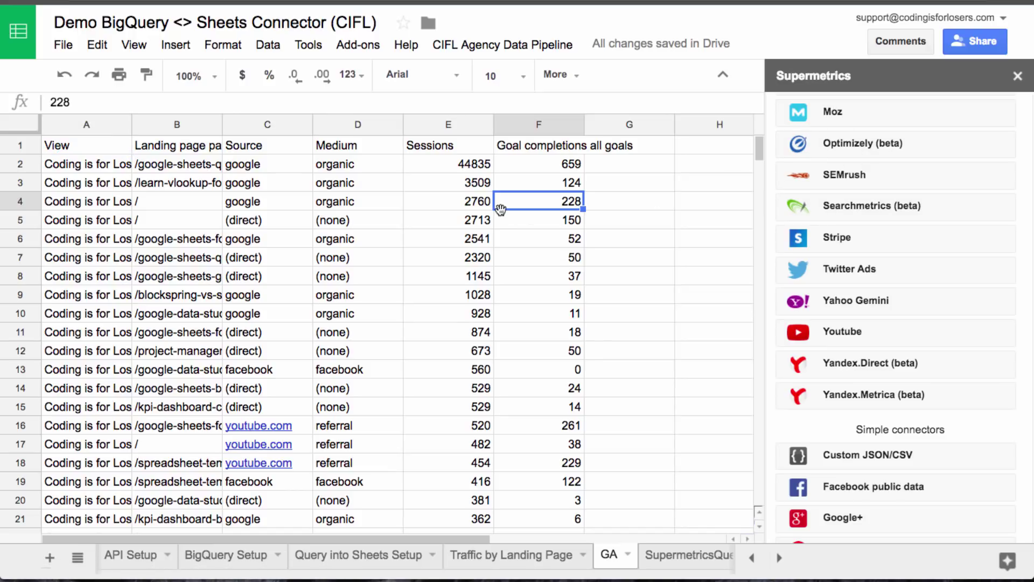
pyautogui.press('Left')
pyautogui.press('Left')
pyautogui.press('Left')
pyautogui.press('Left')
pyautogui.press('Left')
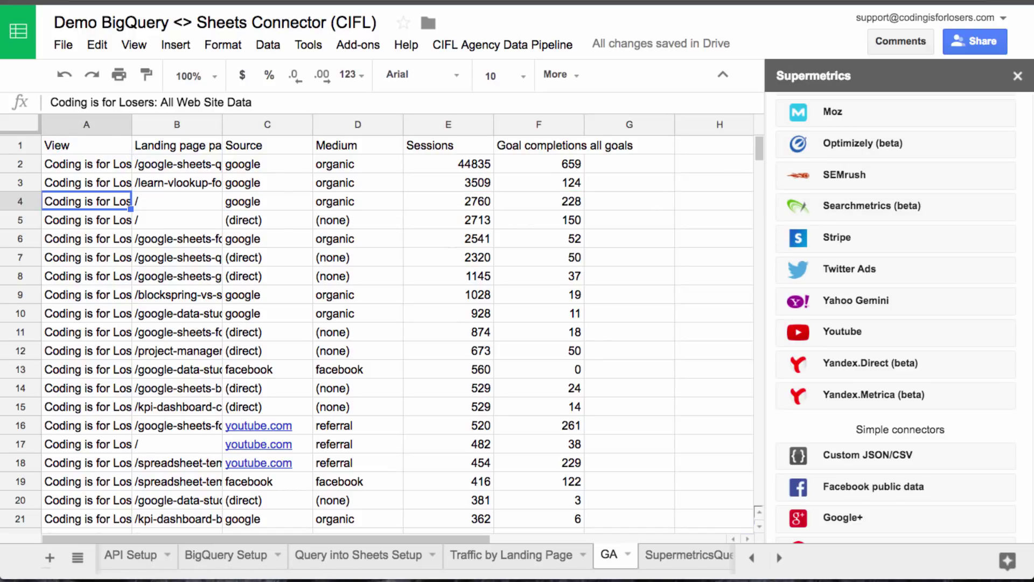
pyautogui.hotkey('ctrl', 'Down')
pyautogui.hotkey('ctrl', 'Up')
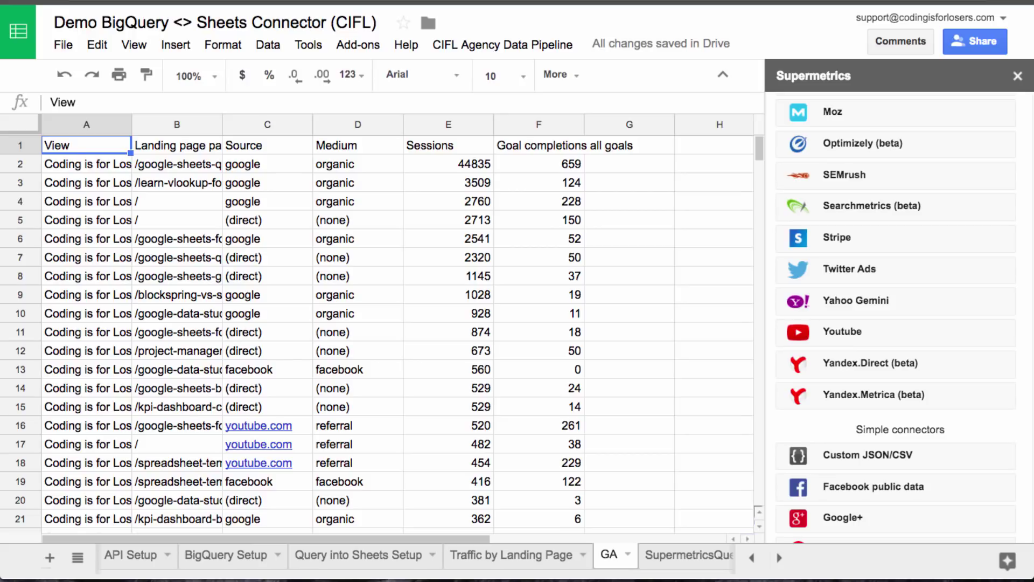
# - Return to the Getting Started sheet and close the Supermetrics sidebar
pyautogui.click(755, 554)
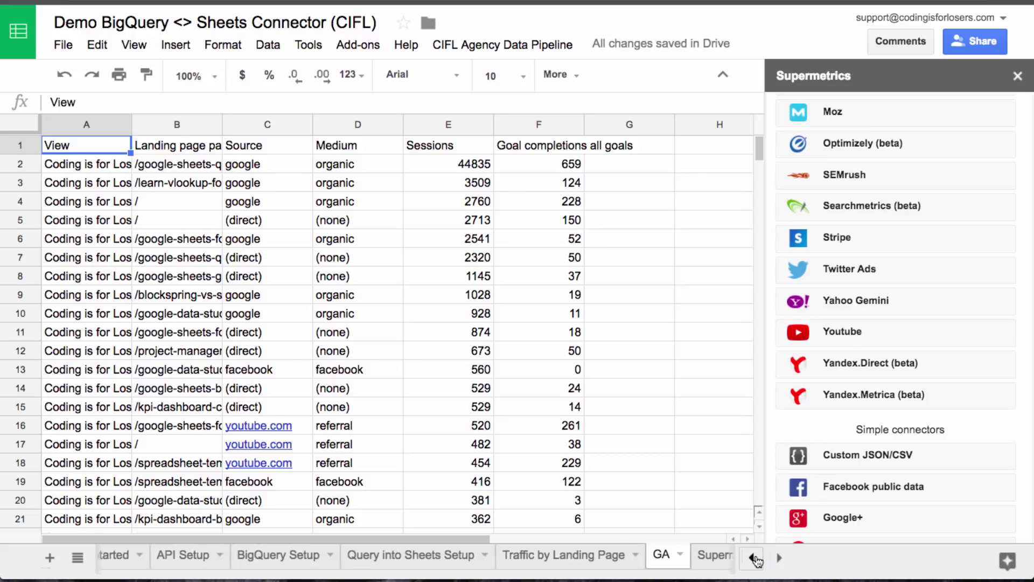
pyautogui.click(166, 556)
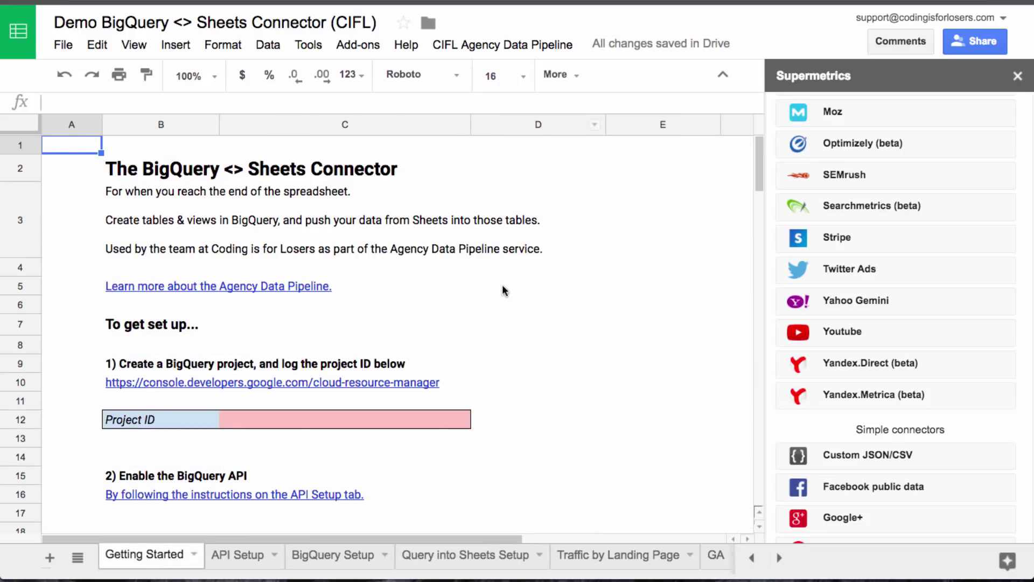
pyautogui.click(489, 334)
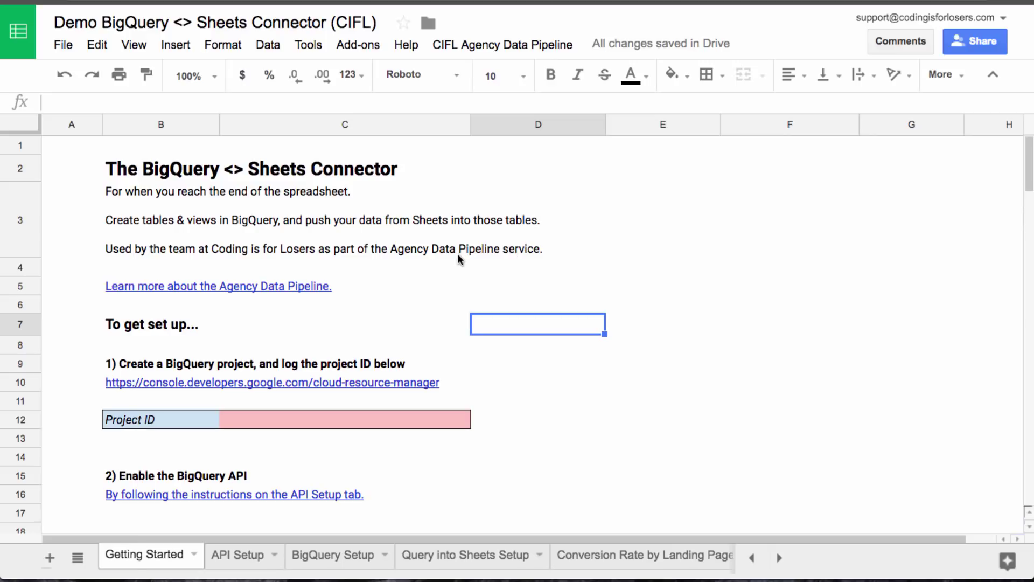
# - Create a Cloud project named 'Demo project' and copy its ID poetic-dock-193321
pyautogui.click(361, 422)
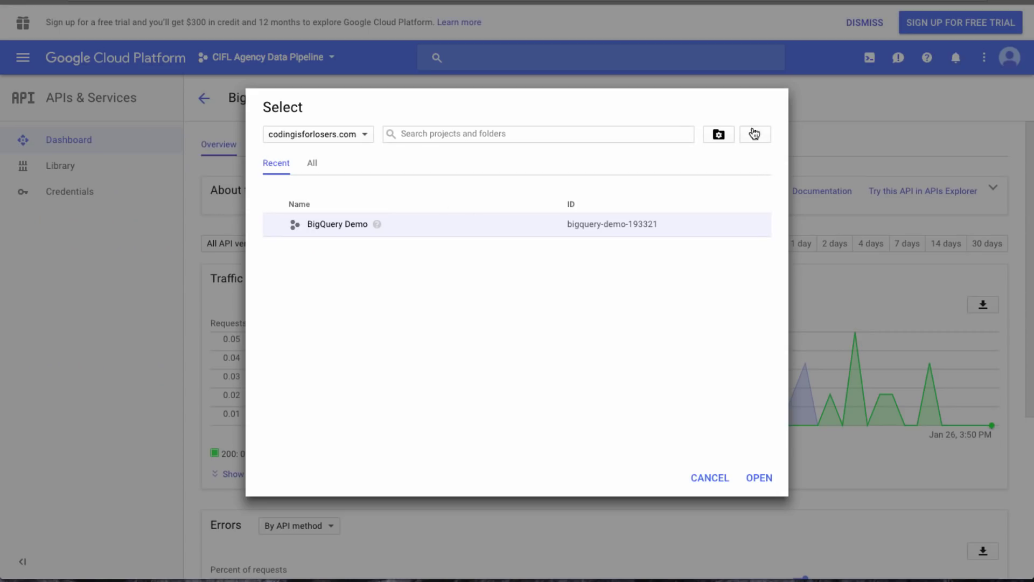
pyautogui.click(756, 135)
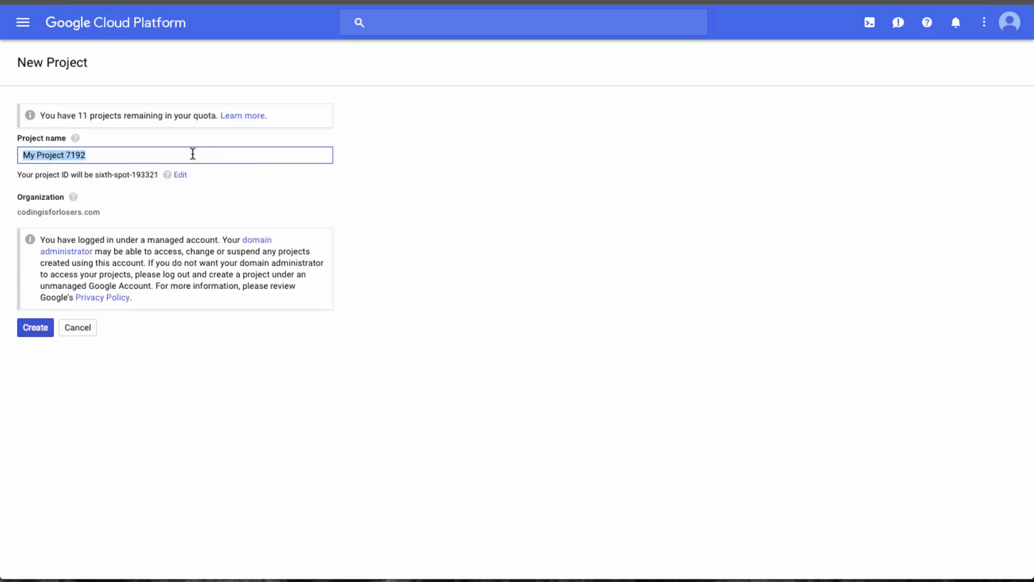
pyautogui.write('Demo project')
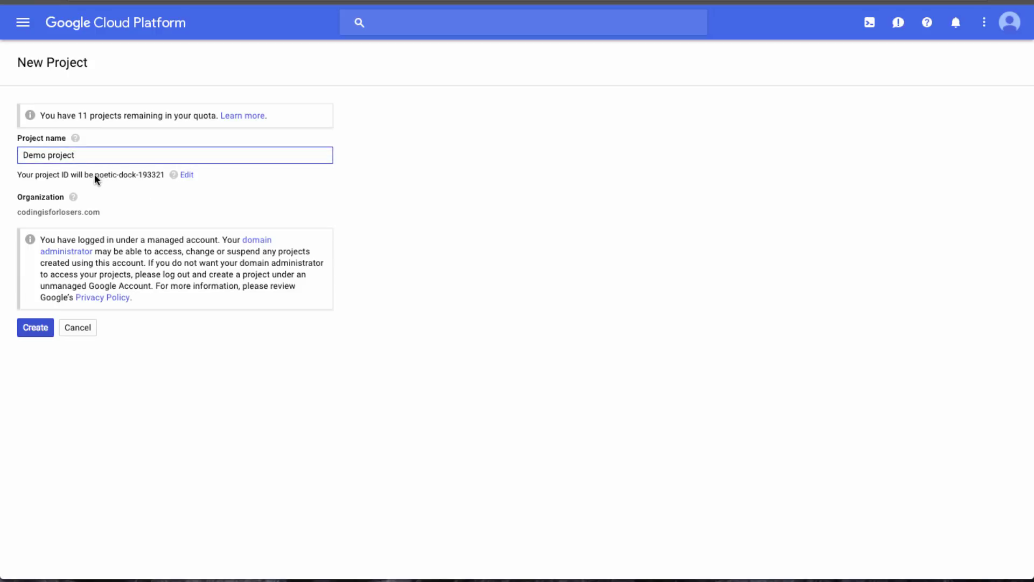
pyautogui.moveTo(95, 174); pyautogui.dragTo(162, 175)
pyautogui.hotkey('ctrl', 'c')
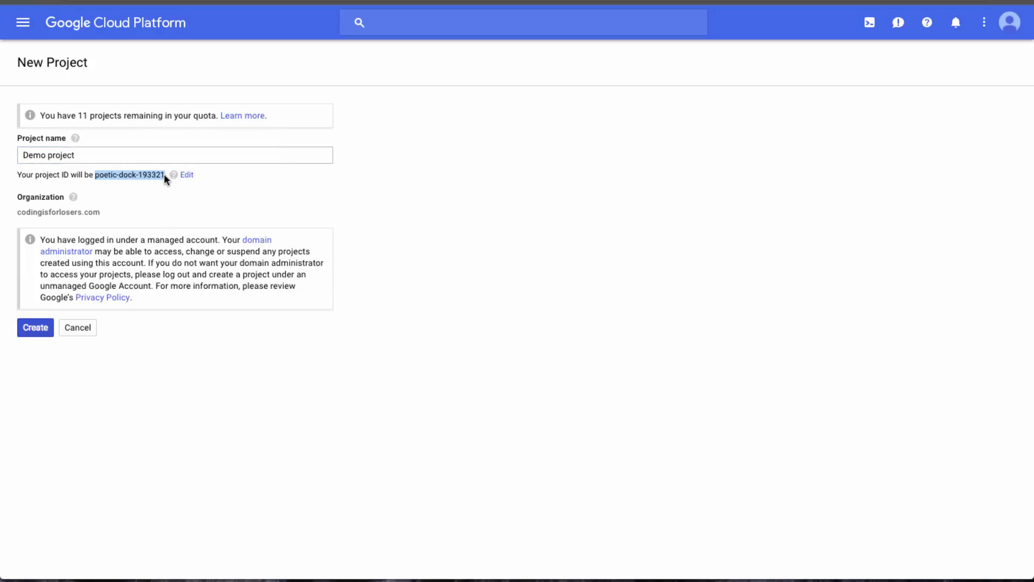
pyautogui.click(49, 332)
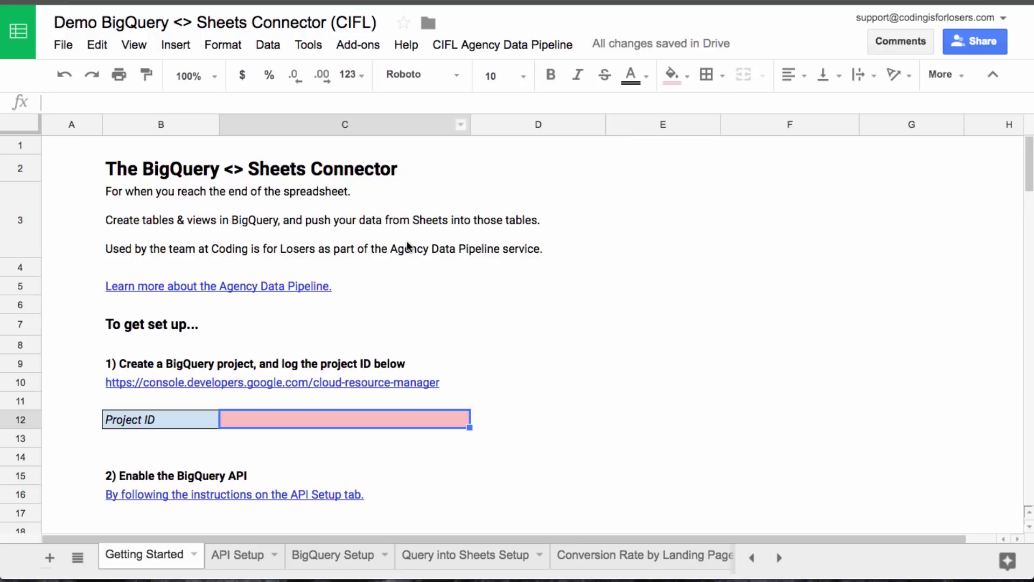
# - Paste poetic-dock-193321 into the Project ID cell C12
pyautogui.hotkey('ctrl', 'v')
pyautogui.press('Return')
pyautogui.press('Up')
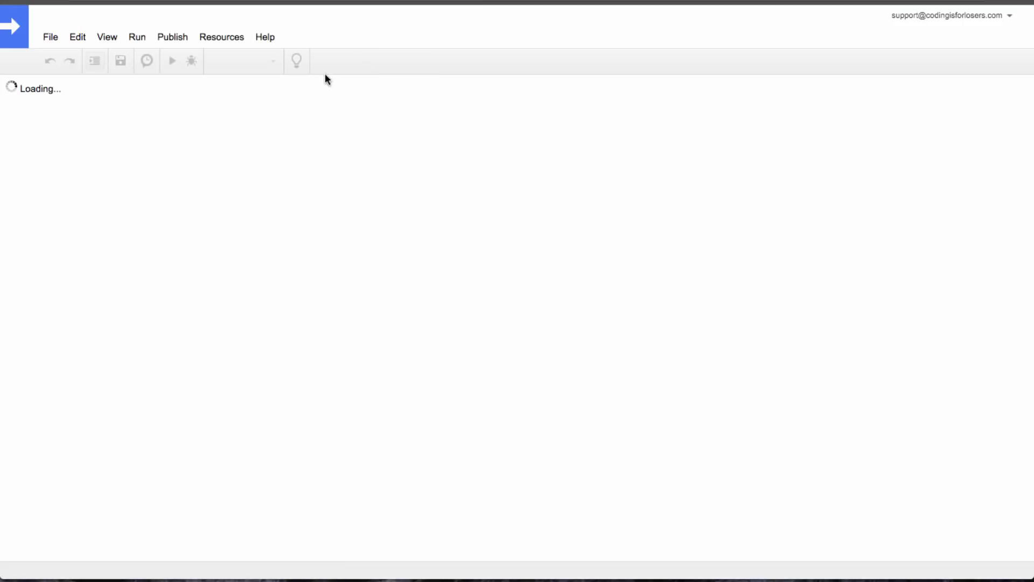
# - Open the script editor attached to the spreadsheet
pyautogui.click(219, 36)
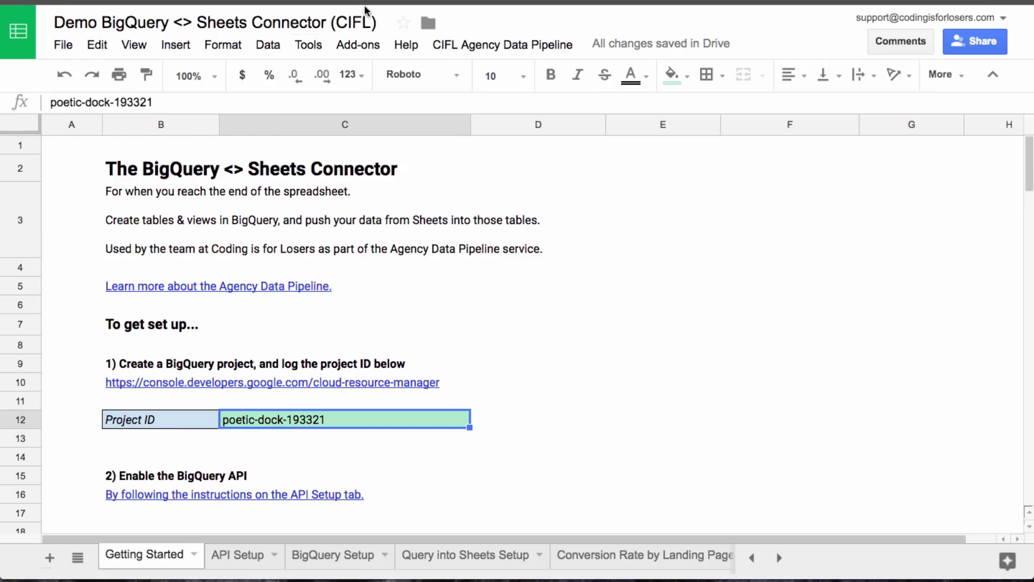
pyautogui.click(308, 45)
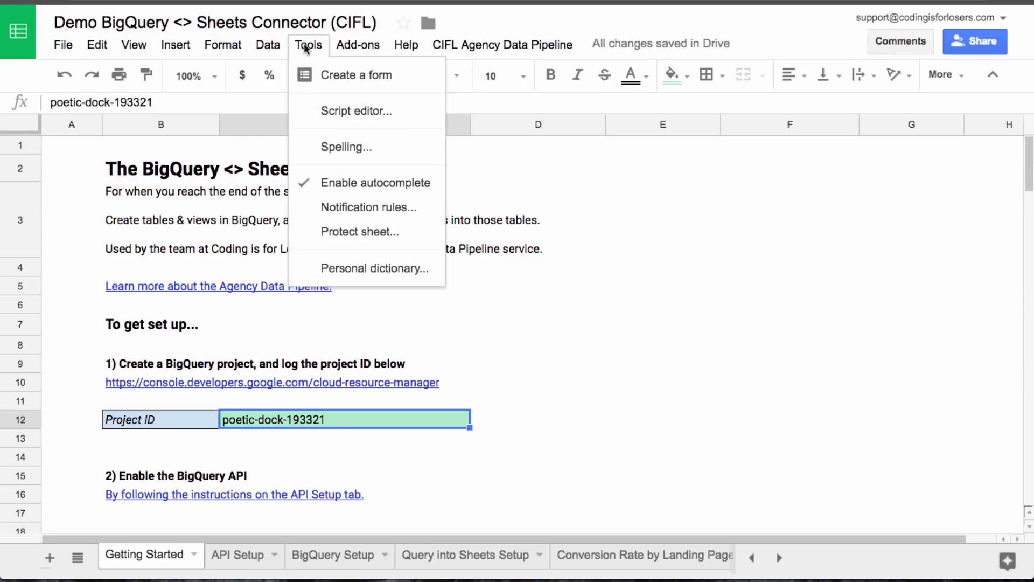
pyautogui.click(334, 113)
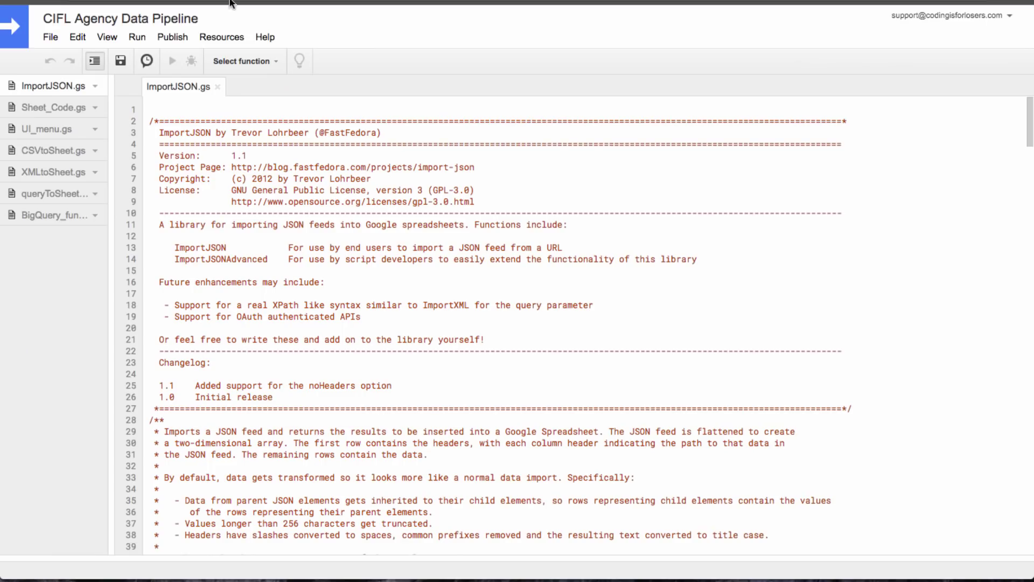
# - Review the Advanced Google Services list and the API Setup sheet's instructions
pyautogui.click(223, 36)
pyautogui.click(233, 99)
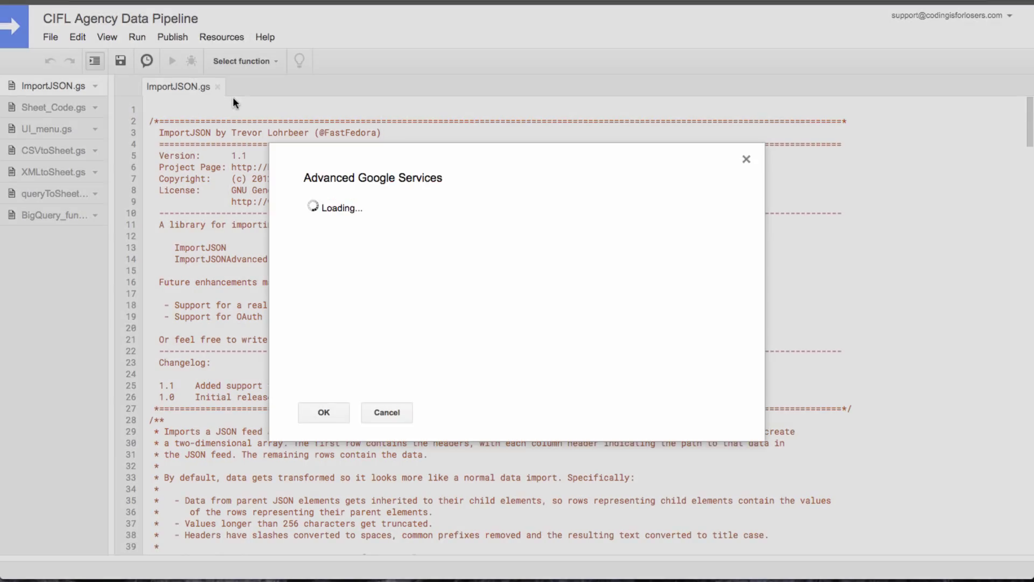
pyautogui.scroll(-8, 485, 319)
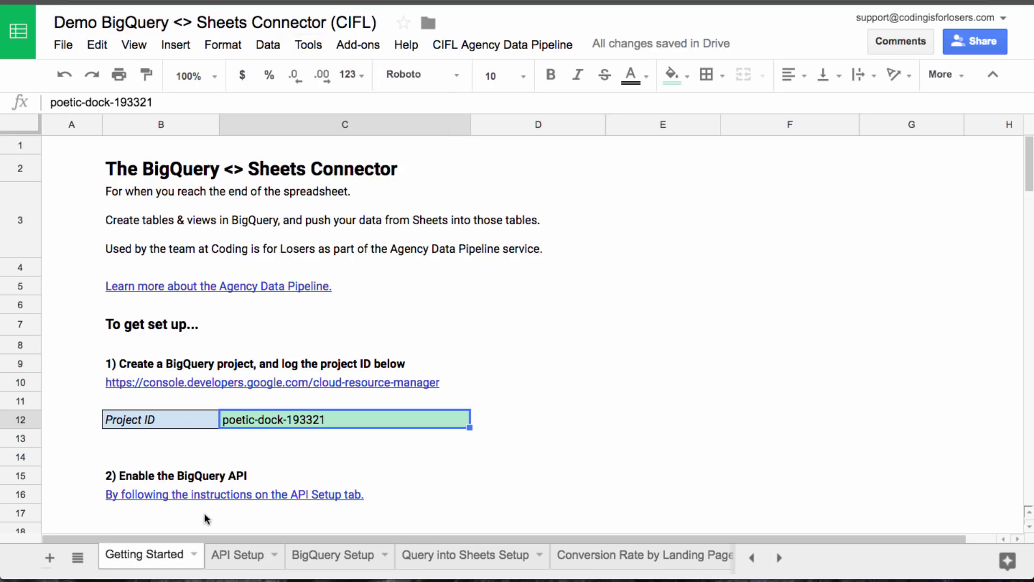
pyautogui.click(221, 555)
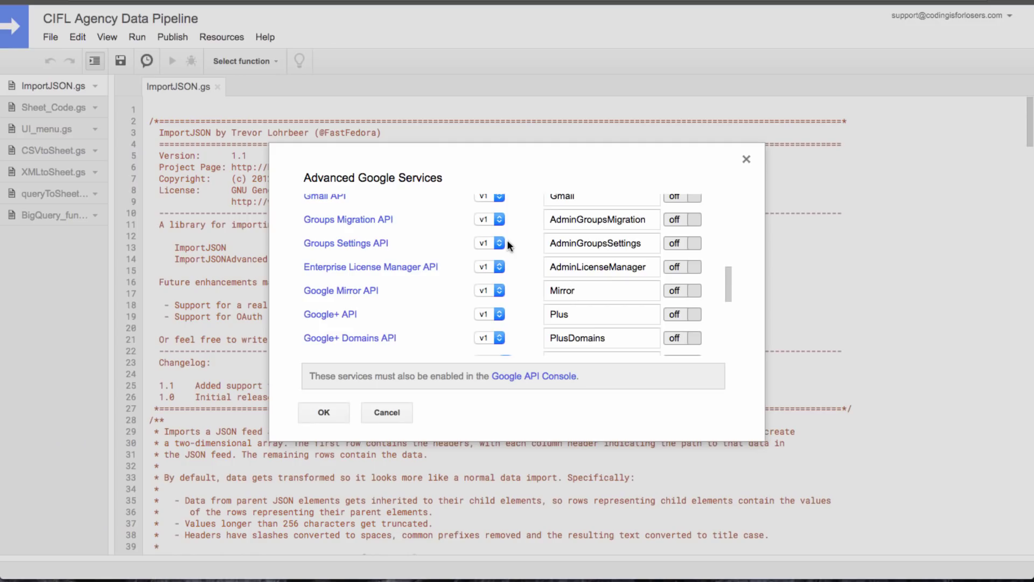
pyautogui.scroll(-5, 542, 329)
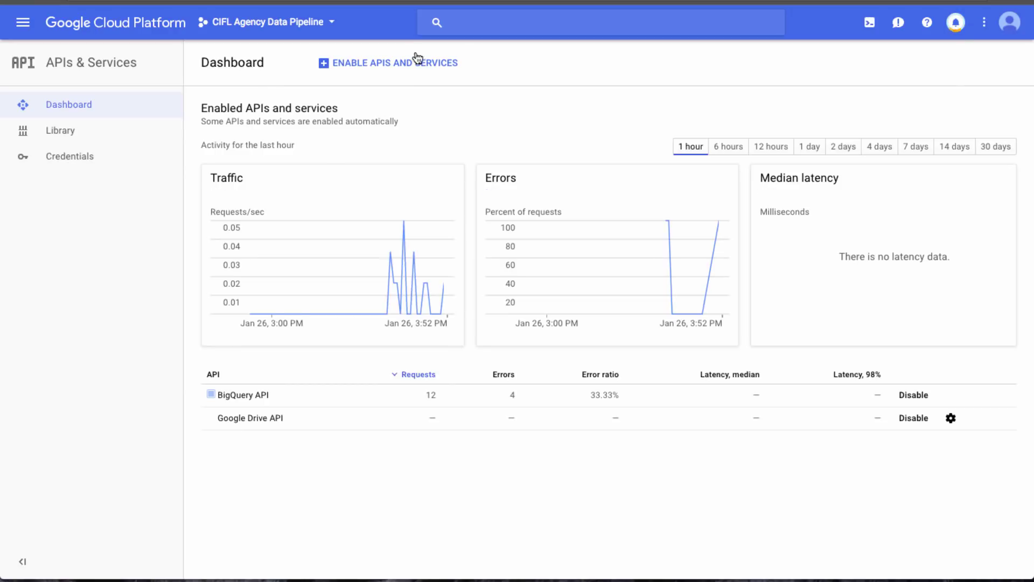
# - Search the API library for 'bigquery' and open the BigQuery API page
pyautogui.click(413, 65)
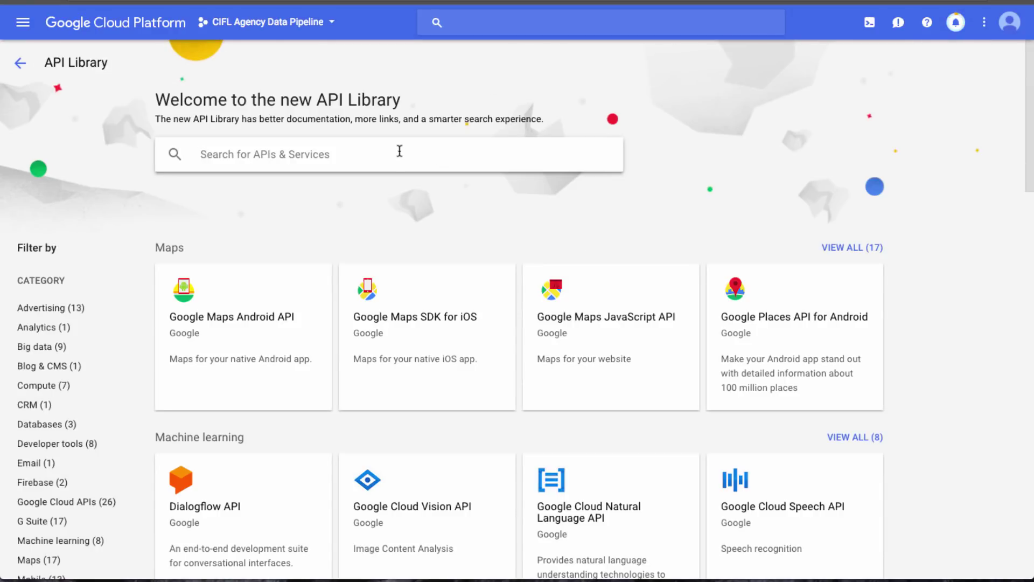
pyautogui.click(399, 151)
pyautogui.write('bigquery')
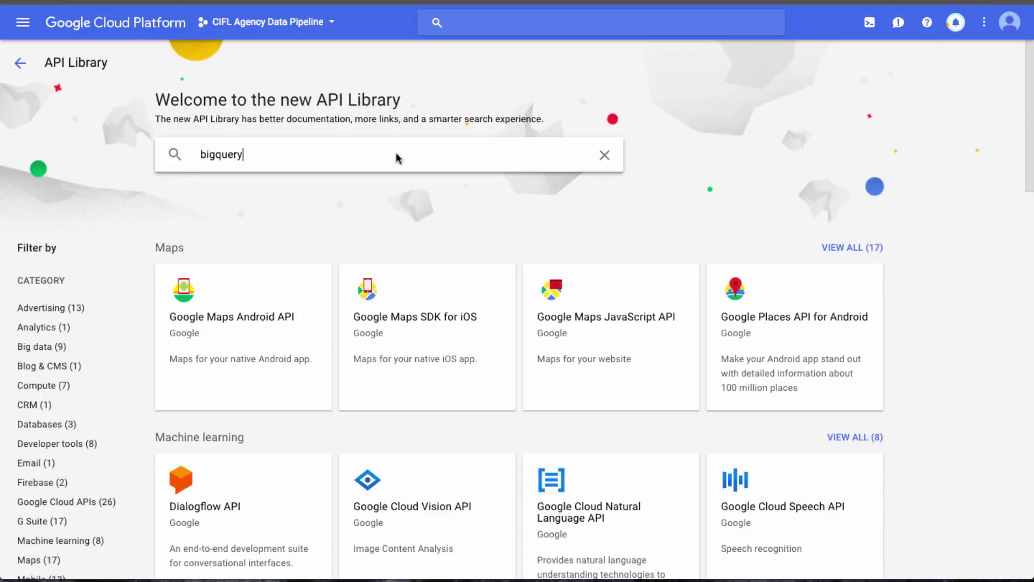
pyautogui.press('Return')
pyautogui.click(291, 191)
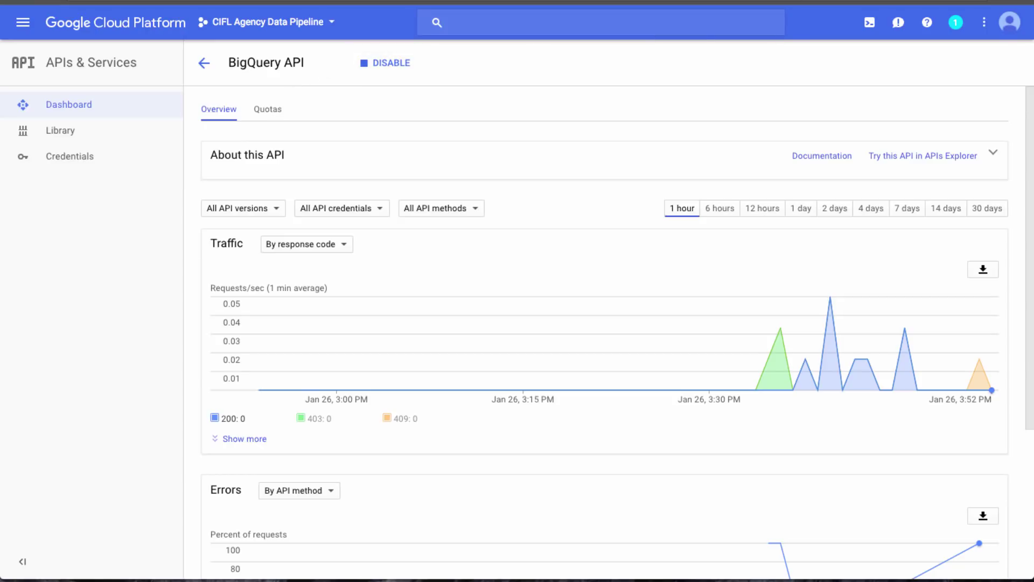
# - Switch the console to Demo project under the codingisforlosers.com organization
pyautogui.click(309, 26)
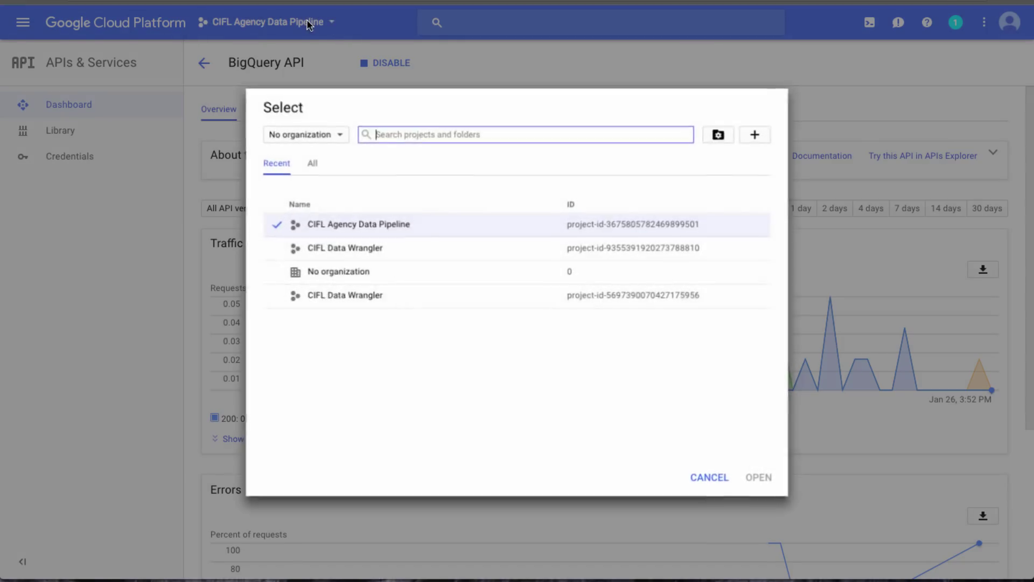
pyautogui.click(330, 138)
pyautogui.click(333, 159)
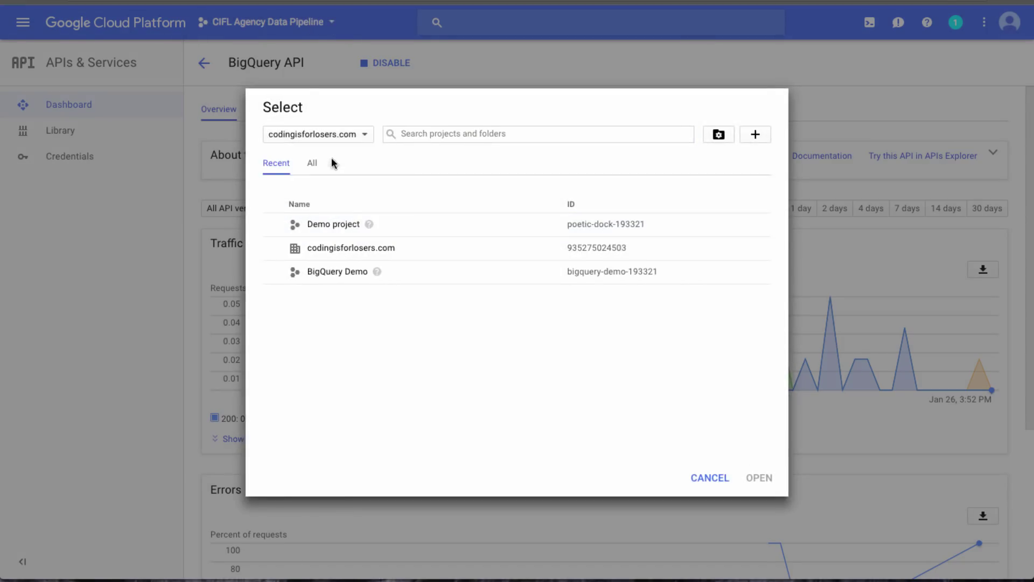
pyautogui.click(342, 227)
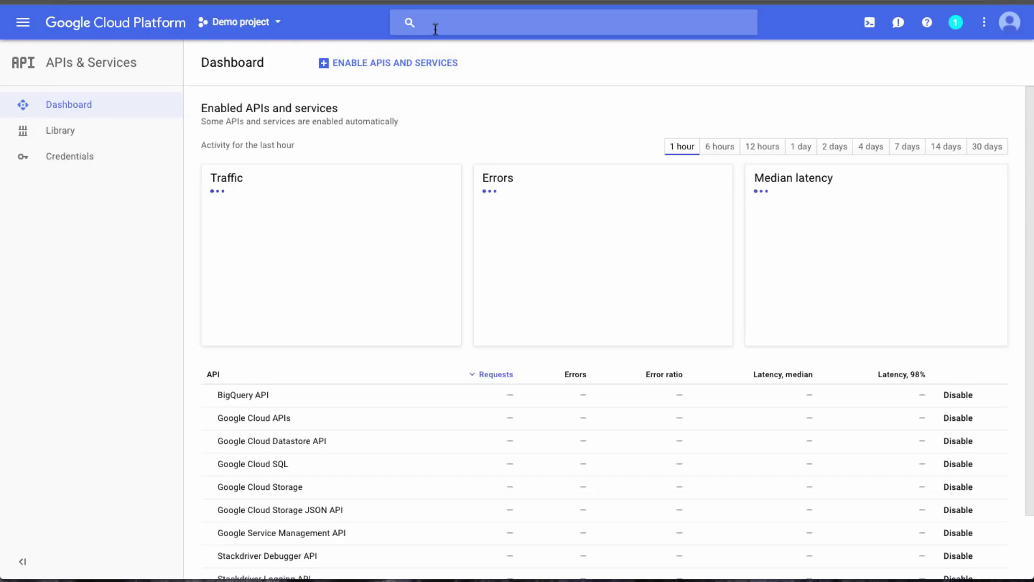
# - Search the console for 'bigquery' and open the BigQuery API page
pyautogui.click(430, 58)
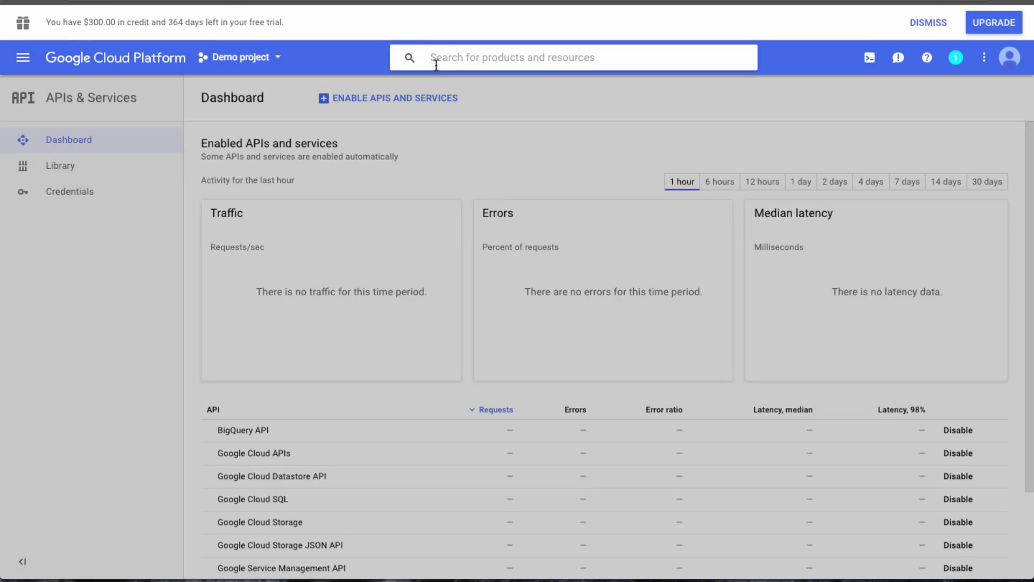
pyautogui.write('bigquery')
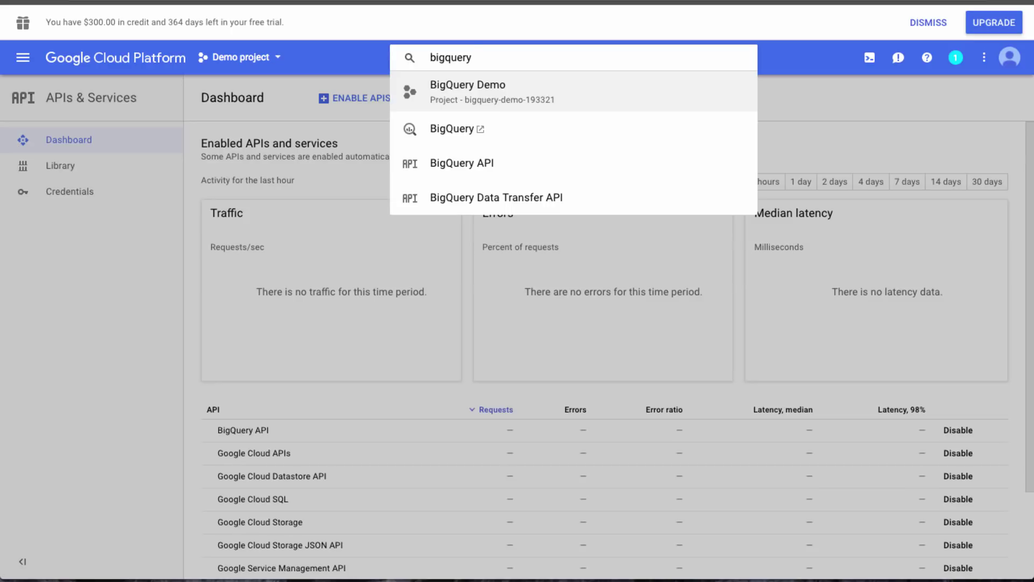
pyautogui.click(515, 165)
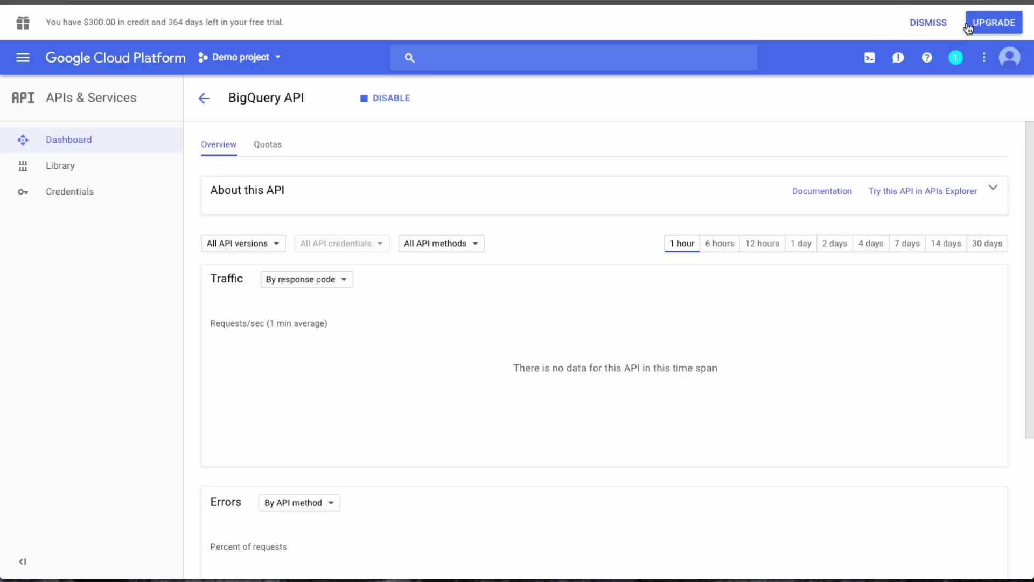
# - Open the Billing overview and inspect the list of billing accounts
pyautogui.click(23, 57)
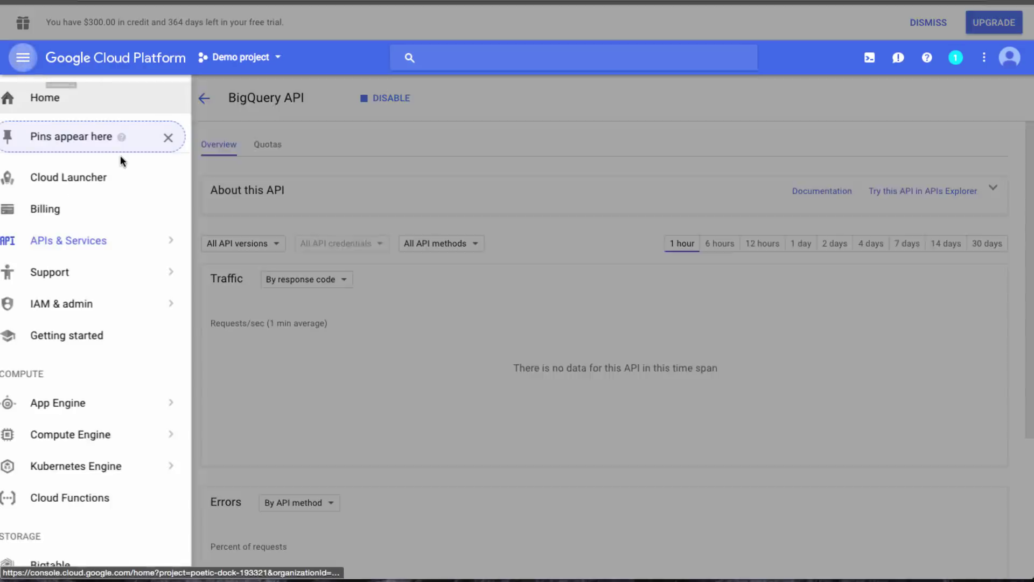
pyautogui.click(95, 214)
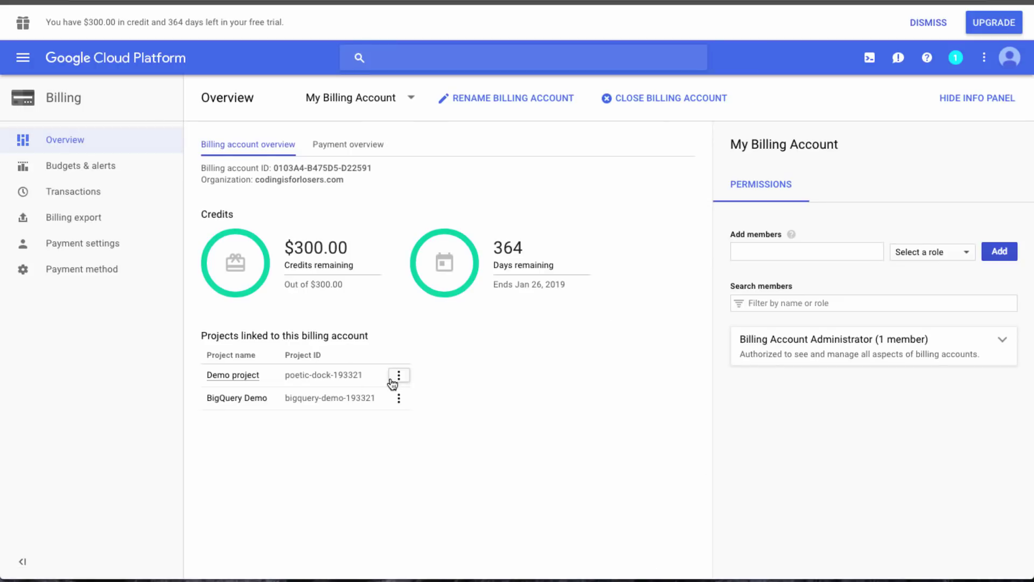
pyautogui.click(403, 97)
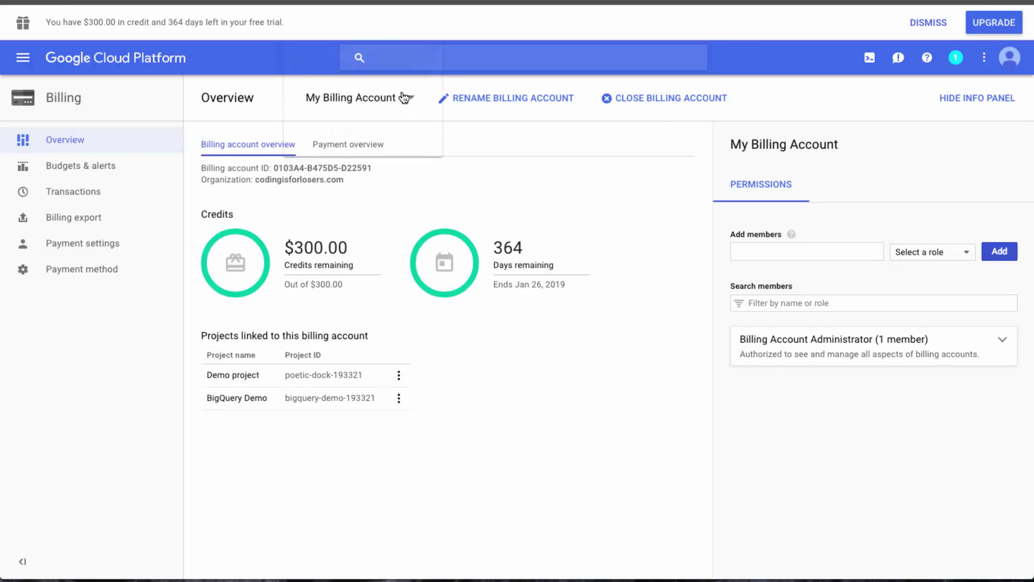
pyautogui.click(421, 345)
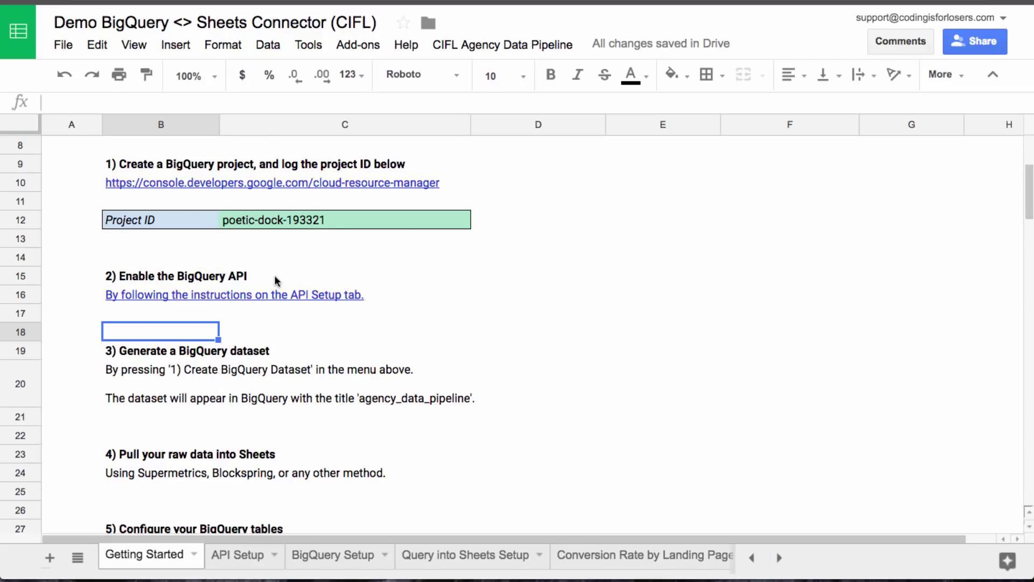
# - Run '1) Create BigQuery Dataset' from the CIFL Agency Data Pipeline menu
pyautogui.scroll(2, 274, 281)
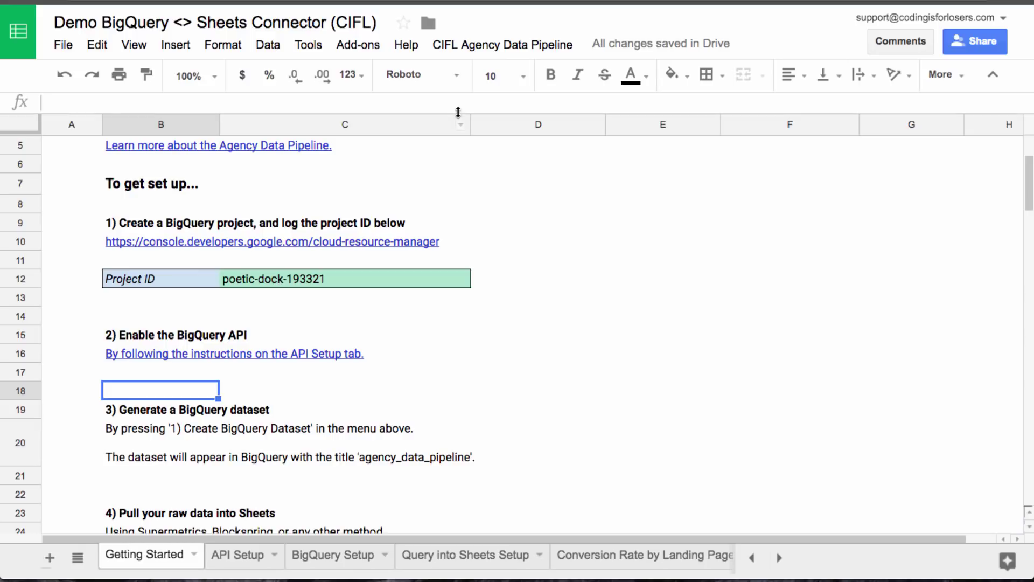
pyautogui.click(506, 48)
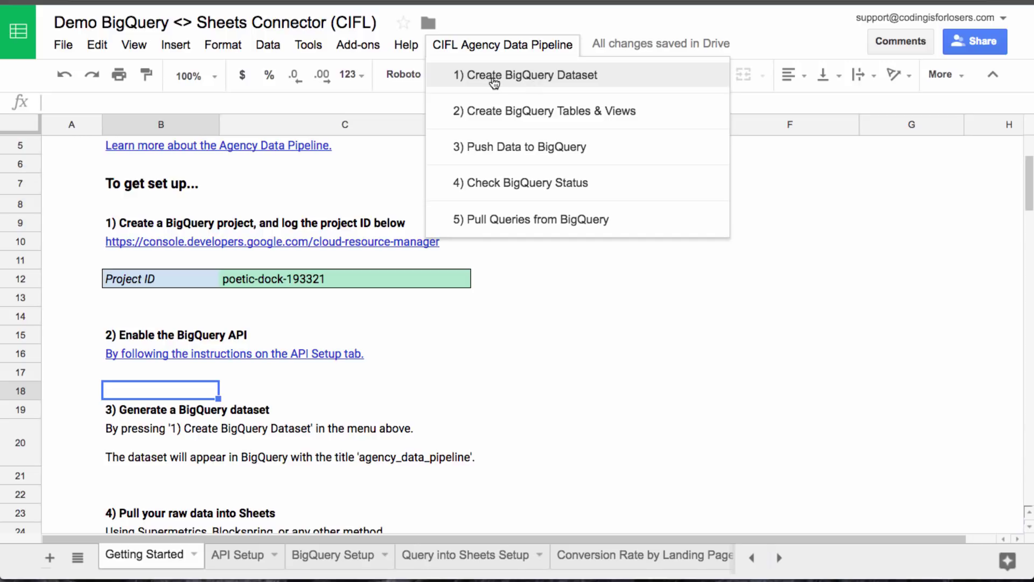
pyautogui.click(551, 75)
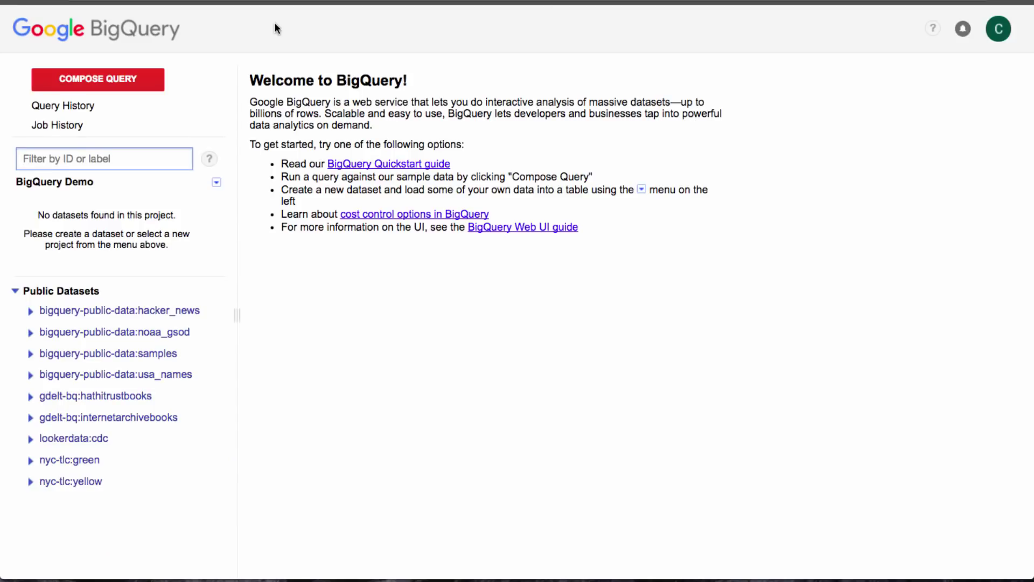
# - Reload BigQuery to show agency_data_pipeline under the BigQuery Demo project
pyautogui.press('super+r')
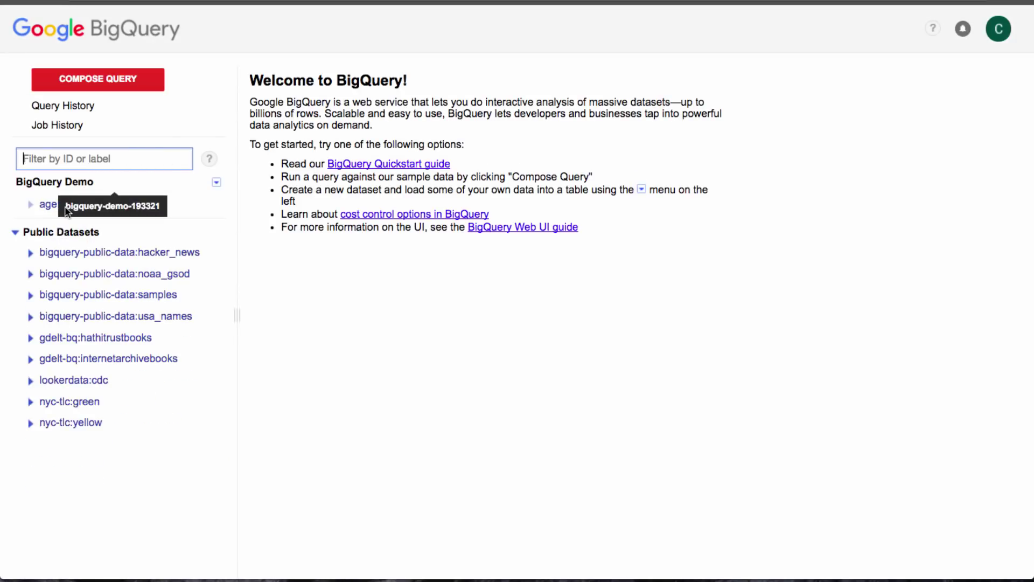
pyautogui.click(30, 210)
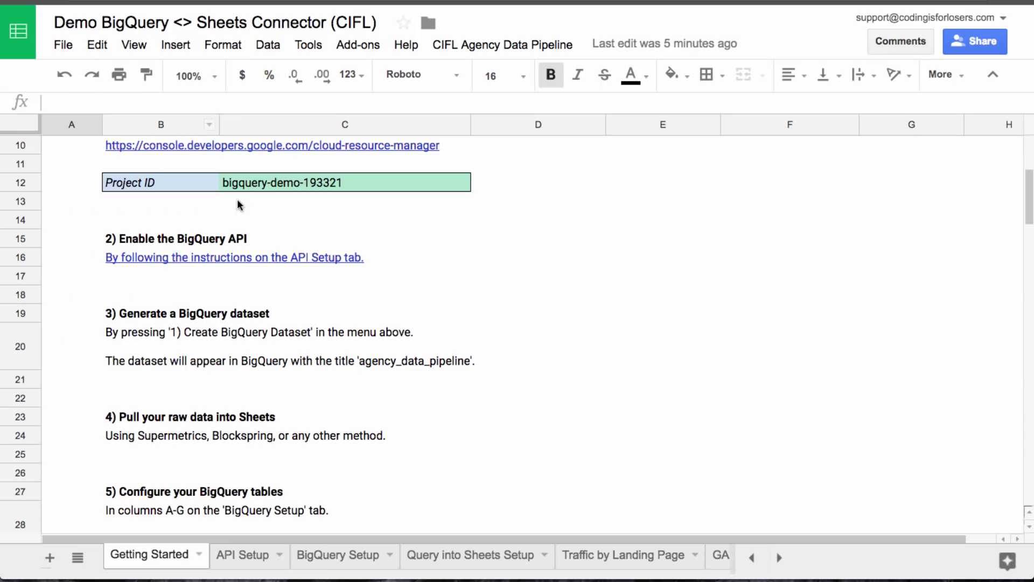
# - On the GA sheet, widen column F to fit the Goal completions all goals header
pyautogui.scroll(-1, 266, 305)
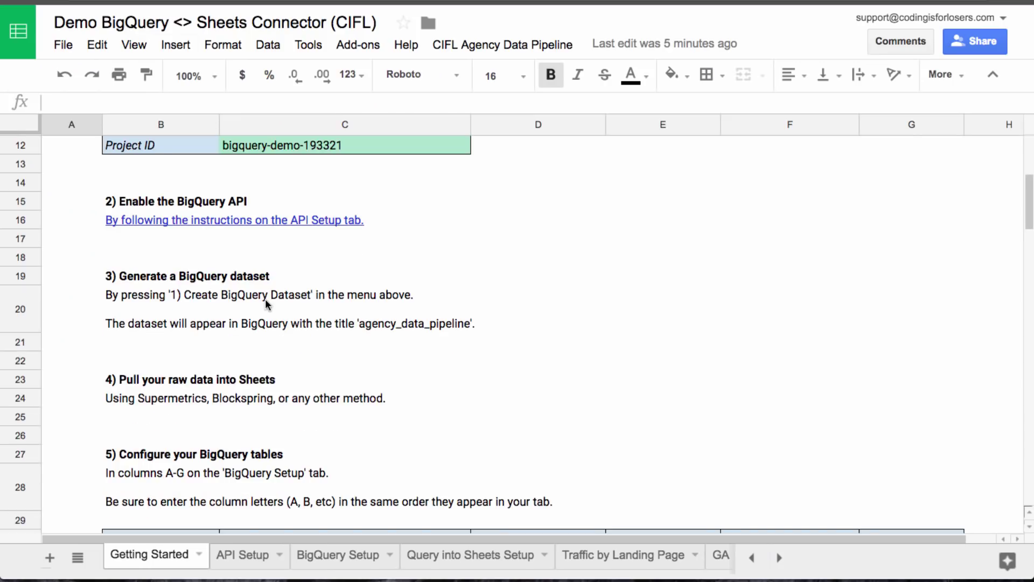
pyautogui.scroll(-5, 267, 304)
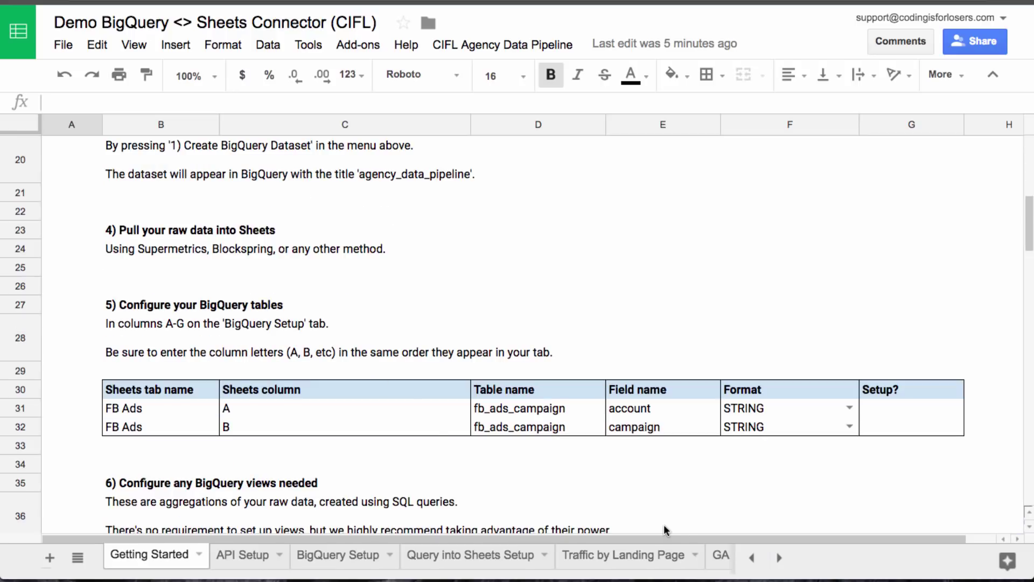
pyautogui.click(719, 556)
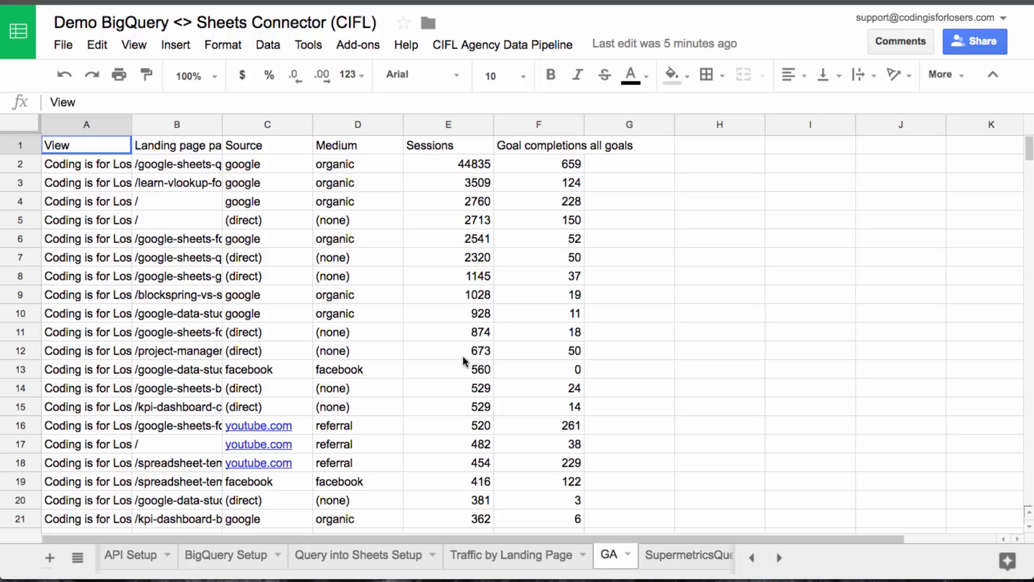
pyautogui.moveTo(589, 134); pyautogui.dragTo(649, 135)
pyautogui.click(547, 151)
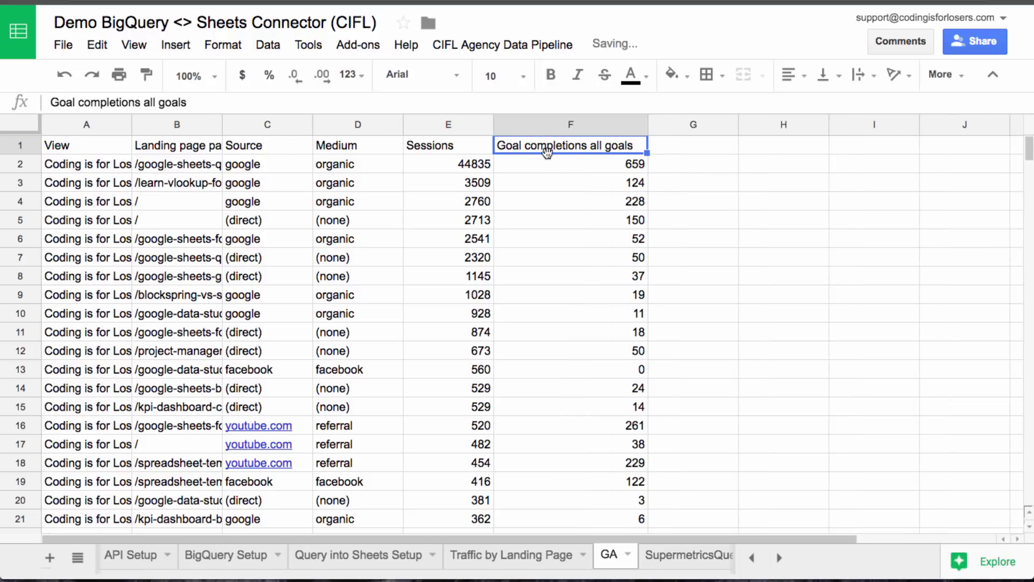
pyautogui.press('Left')
pyautogui.press('Left')
pyautogui.press('Left')
pyautogui.press('Left')
pyautogui.press('Left')
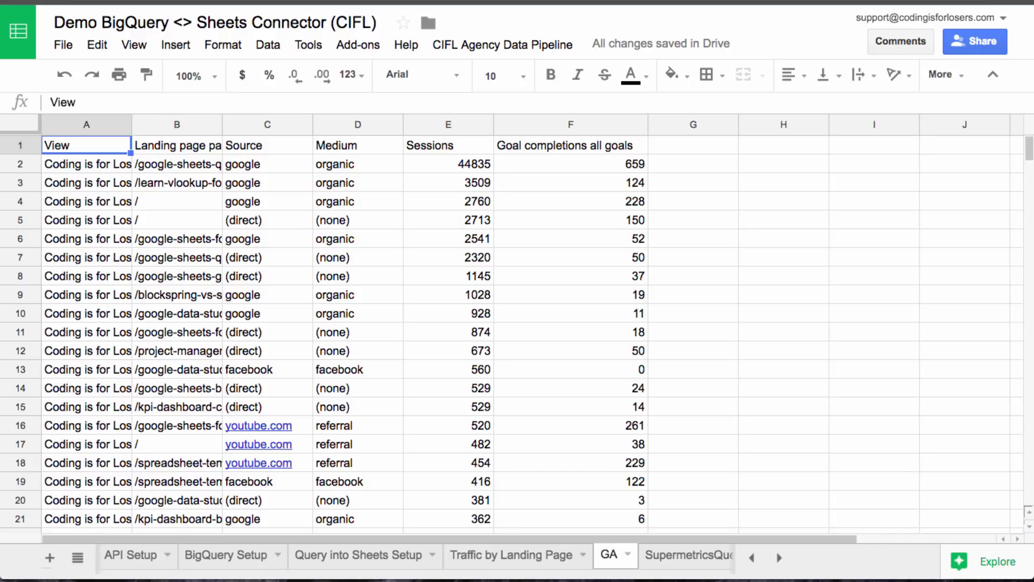
# - Copy the GA header row A1:F1
pyautogui.click(86, 164)
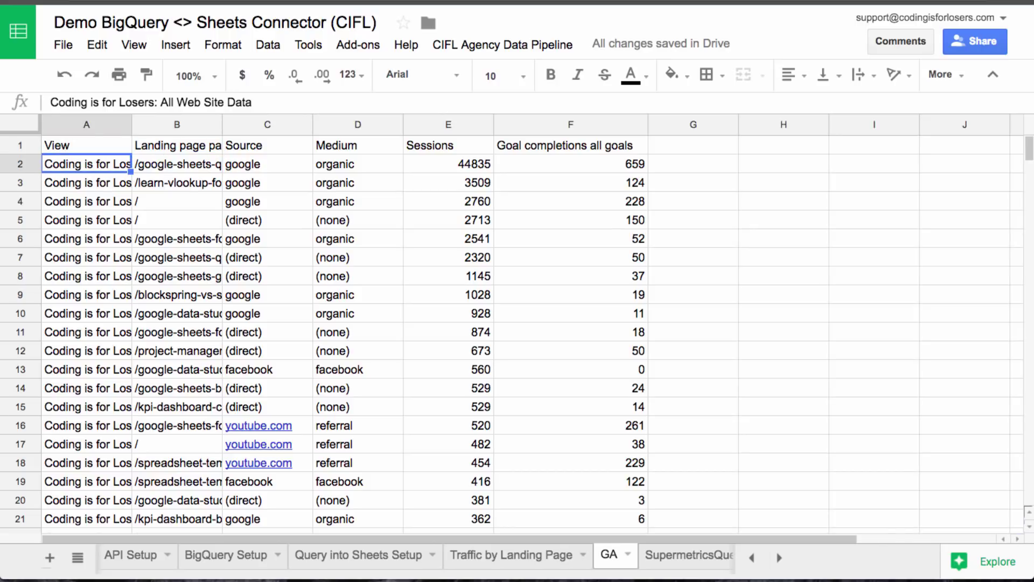
pyautogui.click(86, 145)
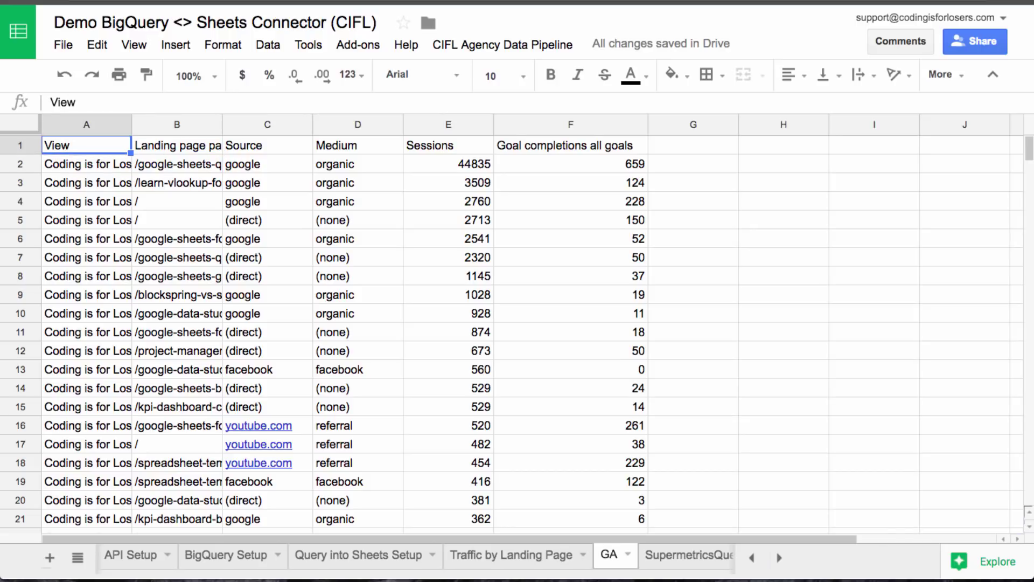
pyautogui.hotkey('ctrl', 'shift', 'Right')
pyautogui.hotkey('ctrl', 'c')
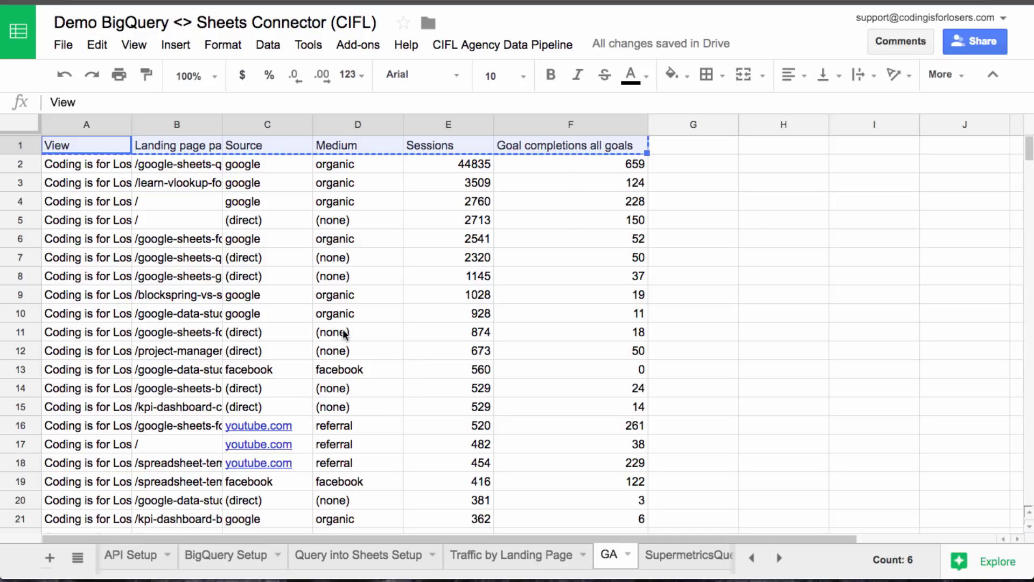
pyautogui.press('Escape')
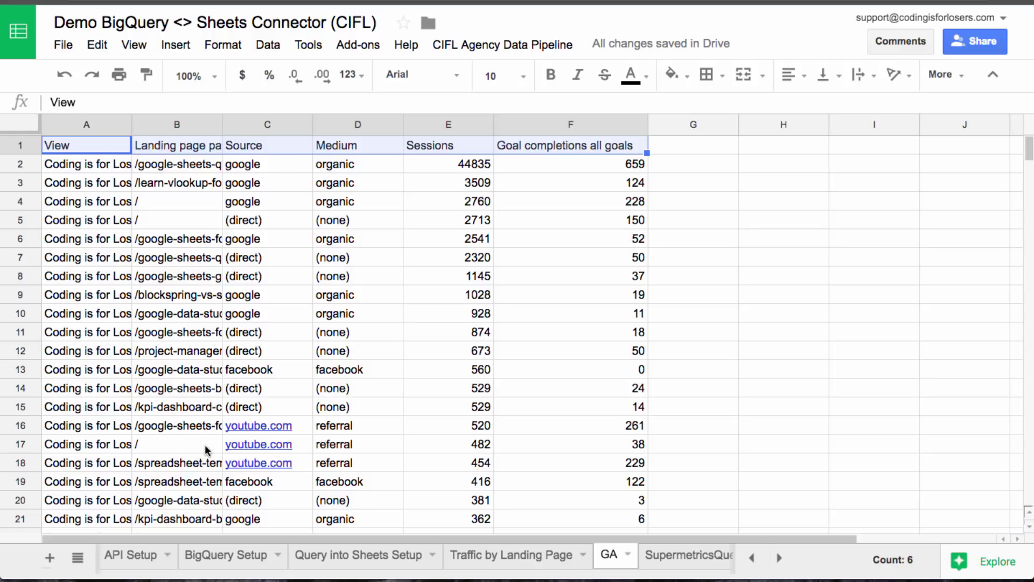
pyautogui.hotkey('ctrl', 'c')
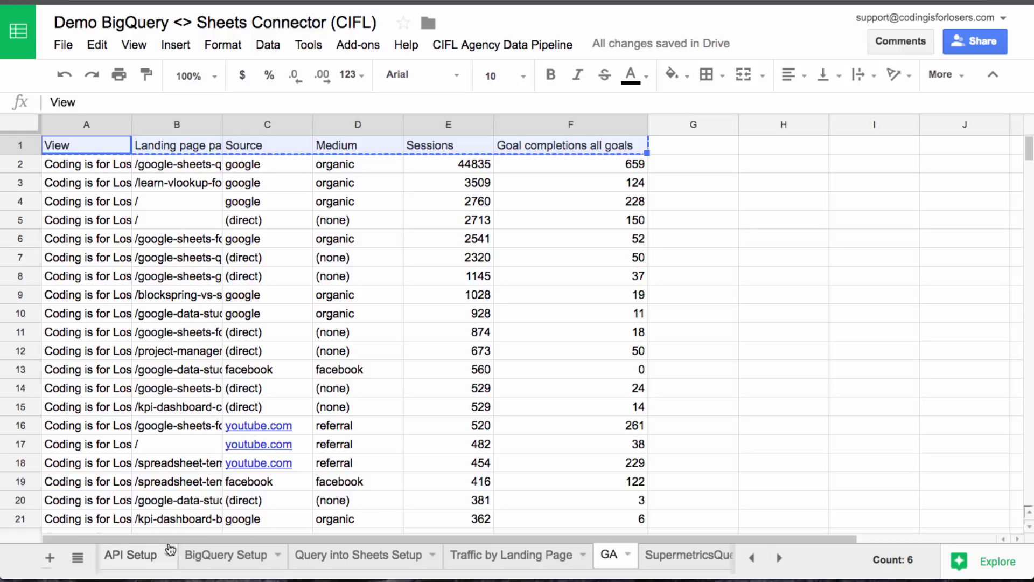
# - Go to the BigQuery Setup sheet
pyautogui.click(218, 556)
pyautogui.hotkey('ctrl', 'shift', 'pageup')
pyautogui.hotkey('ctrl', 'shift', 'pageup')
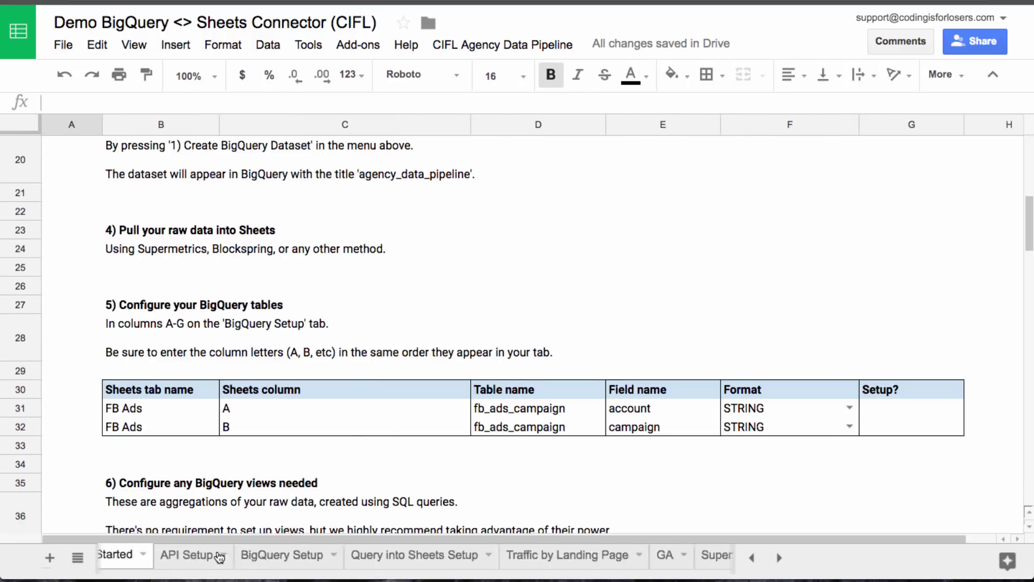
pyautogui.scroll(-1, 429, 365)
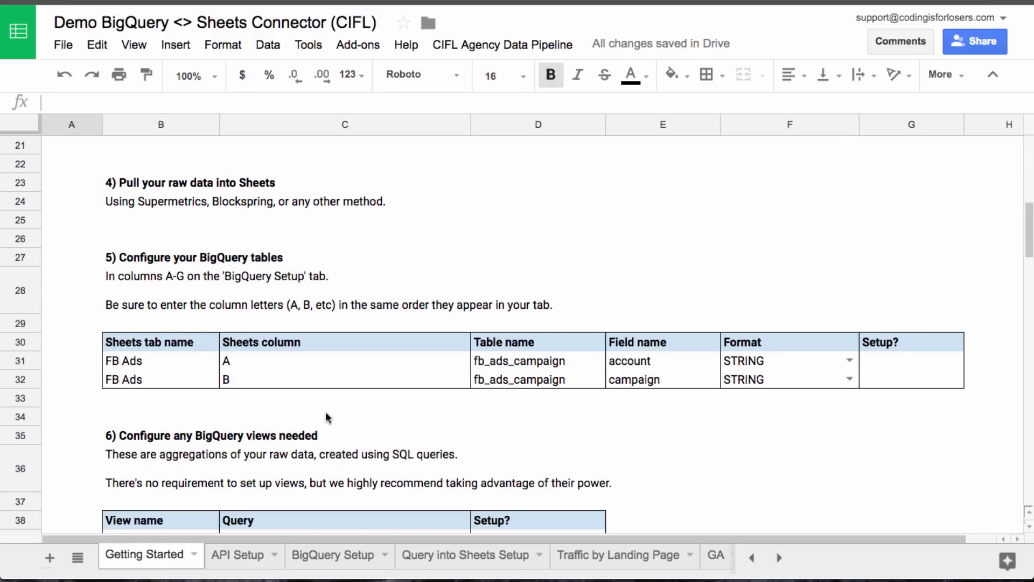
pyautogui.click(352, 553)
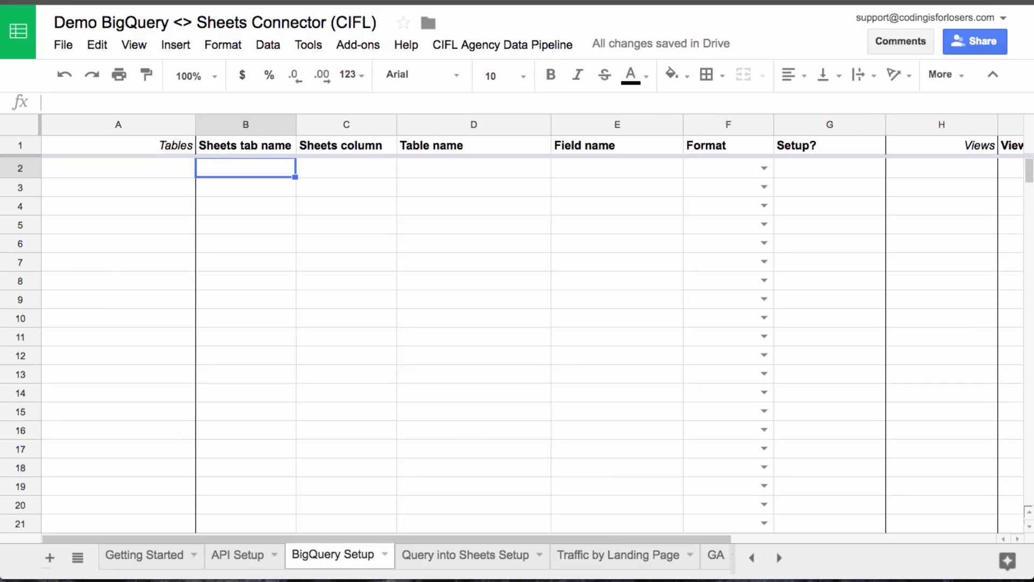
# - Enter GA as the tab name in B2 and paste the field names transposed into column A
pyautogui.write('GA')
pyautogui.press('Return')
pyautogui.click(118, 168)
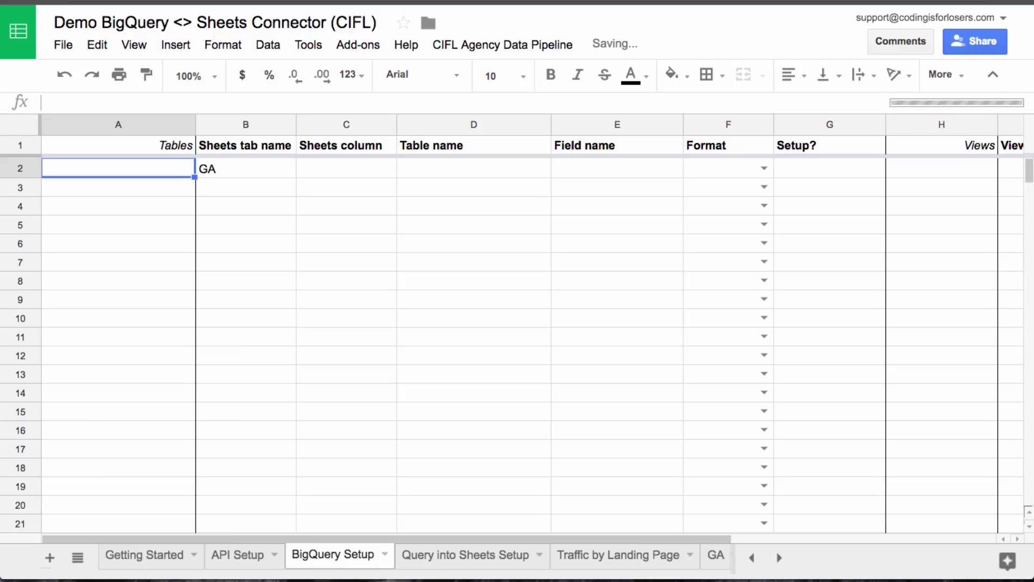
pyautogui.rightClick(43, 161)
pyautogui.moveTo(91, 249)
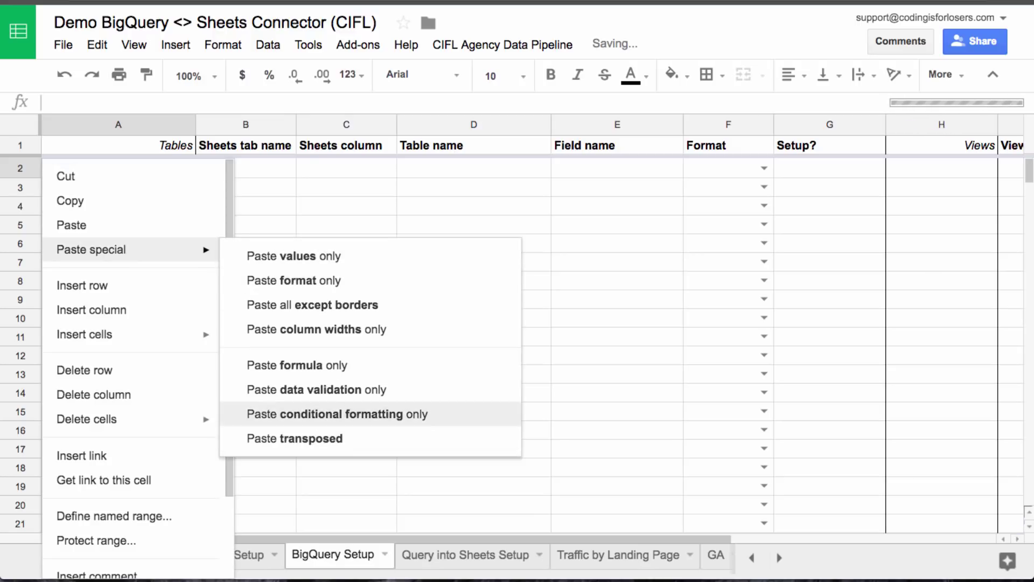
pyautogui.click(294, 438)
pyautogui.click(118, 168)
# - Copy the GA tab name down into B3:B7
pyautogui.click(246, 168)
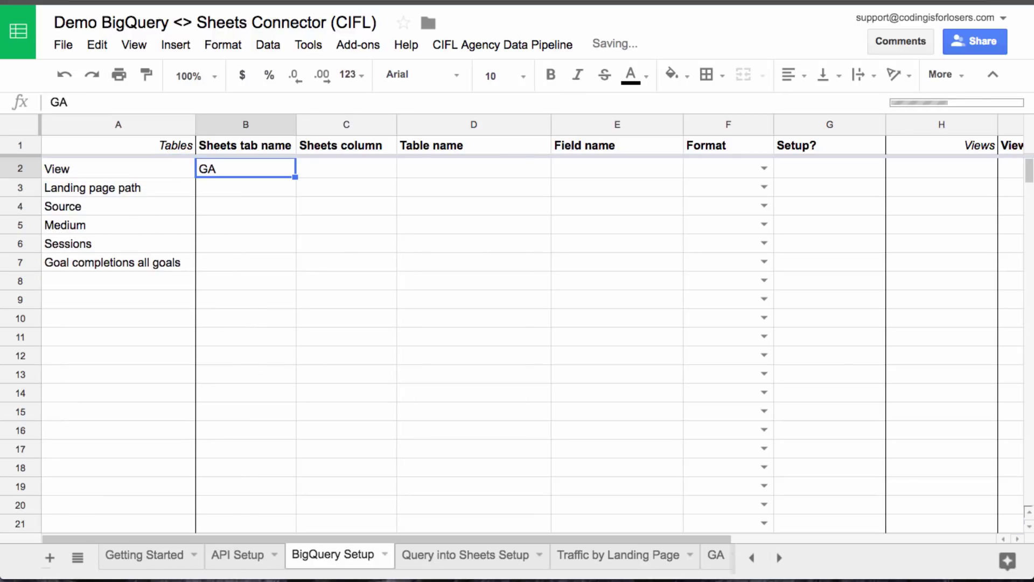
pyautogui.hotkey('ctrl', 'c')
pyautogui.press('Down')
pyautogui.hotkey('shift', 'Down')
pyautogui.hotkey('shift', 'Down')
pyautogui.hotkey('shift', 'Down')
pyautogui.hotkey('shift', 'Down')
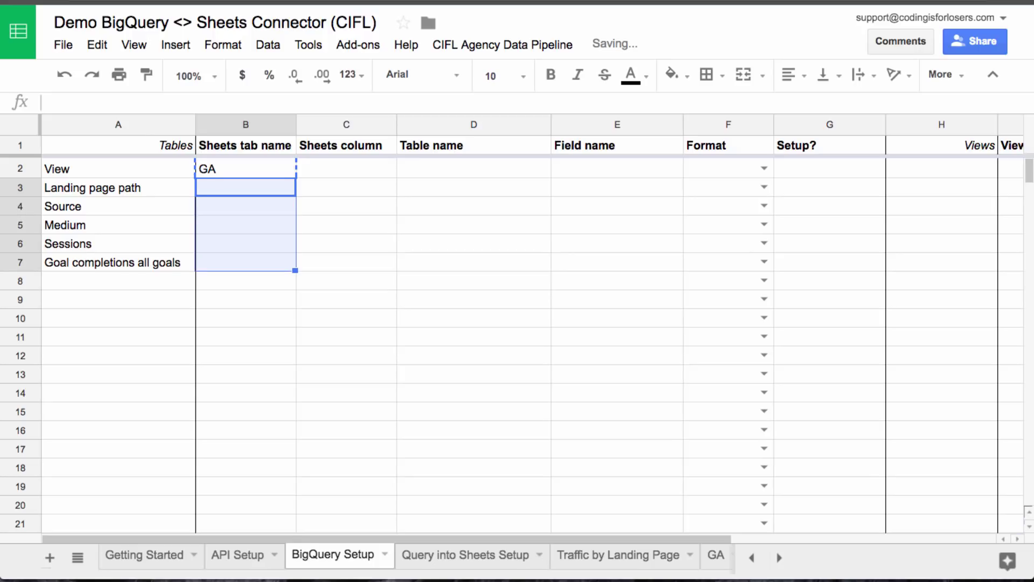
pyautogui.hotkey('ctrl', 'v')
pyautogui.press('Up')
# - Fill the Sheets column letters A through F into C2:C7
pyautogui.press('Right')
pyautogui.write('A')
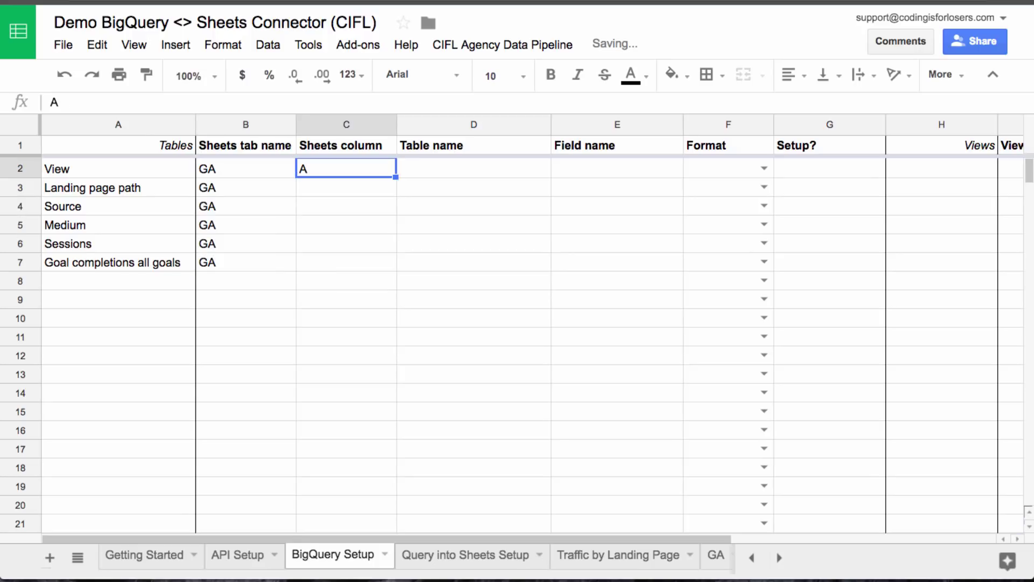
pyautogui.press('Return')
pyautogui.write('B')
pyautogui.press('Return')
pyautogui.write('C')
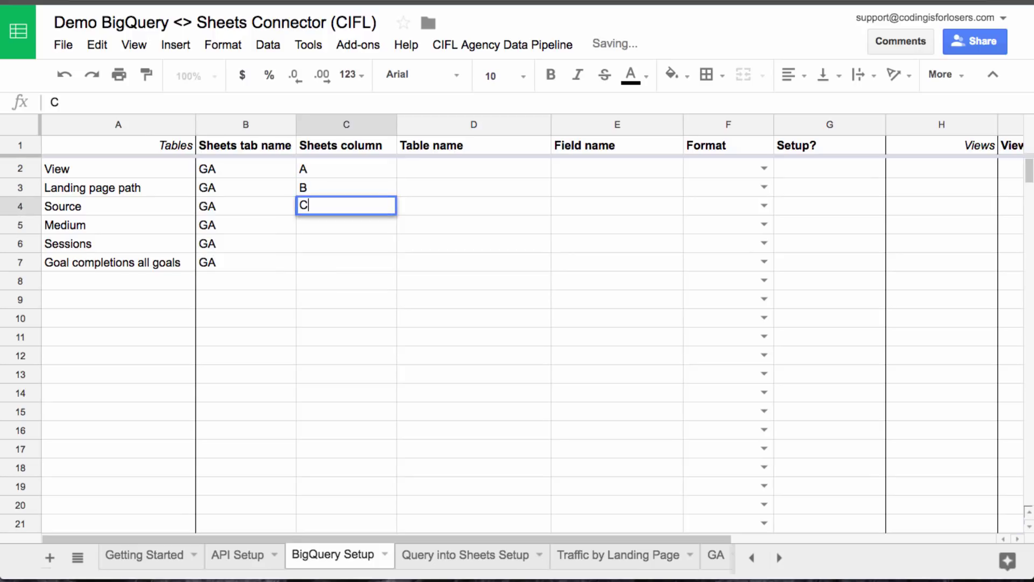
pyautogui.press('Return')
pyautogui.write('D')
pyautogui.press('Return')
pyautogui.write('E')
pyautogui.press('Return')
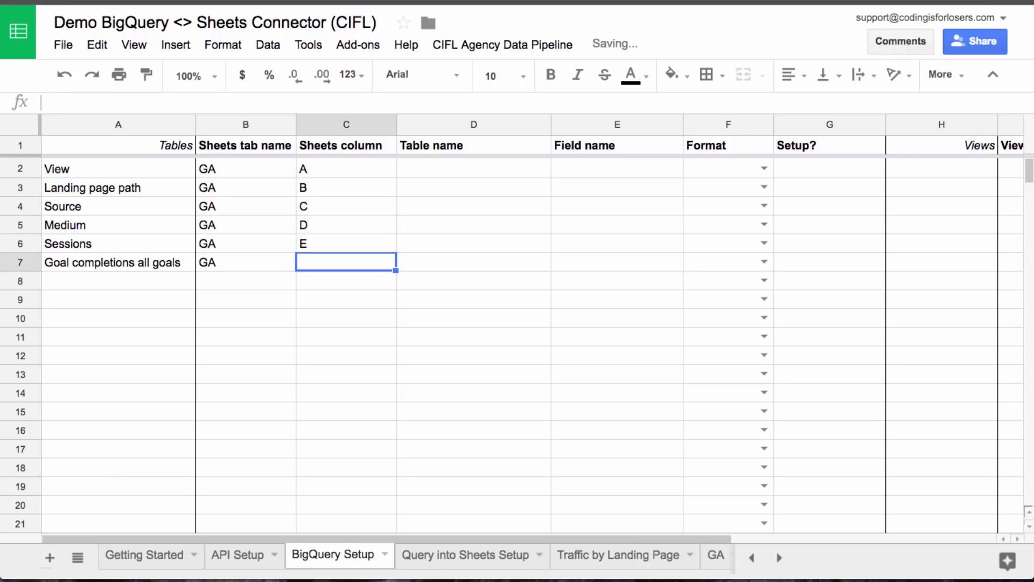
pyautogui.write('F')
pyautogui.press('Return')
pyautogui.press('Up')
pyautogui.press('Up')
pyautogui.press('Up')
pyautogui.press('Up')
pyautogui.press('Up')
pyautogui.press('Up')
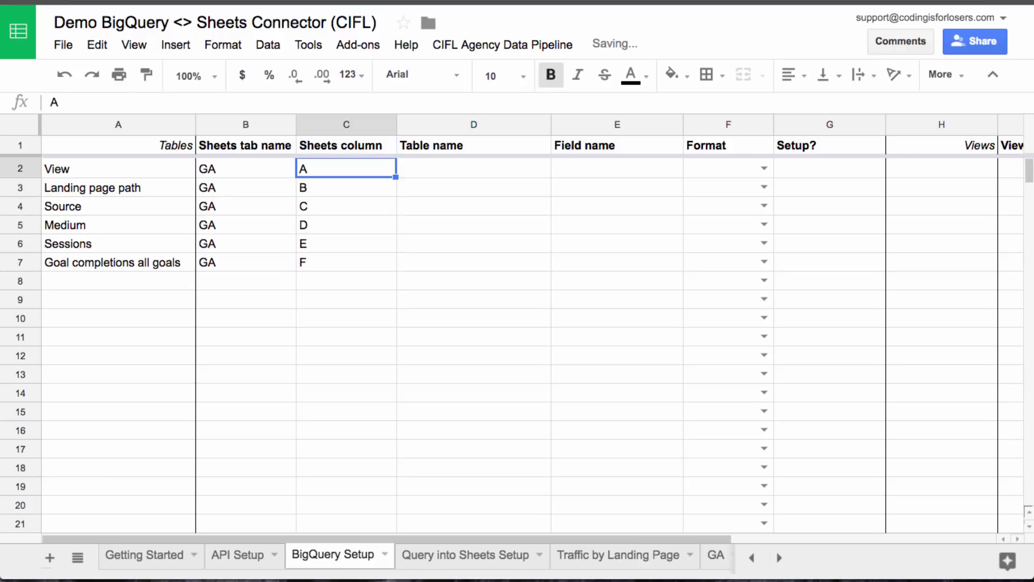
pyautogui.press('Left')
pyautogui.press('Right')
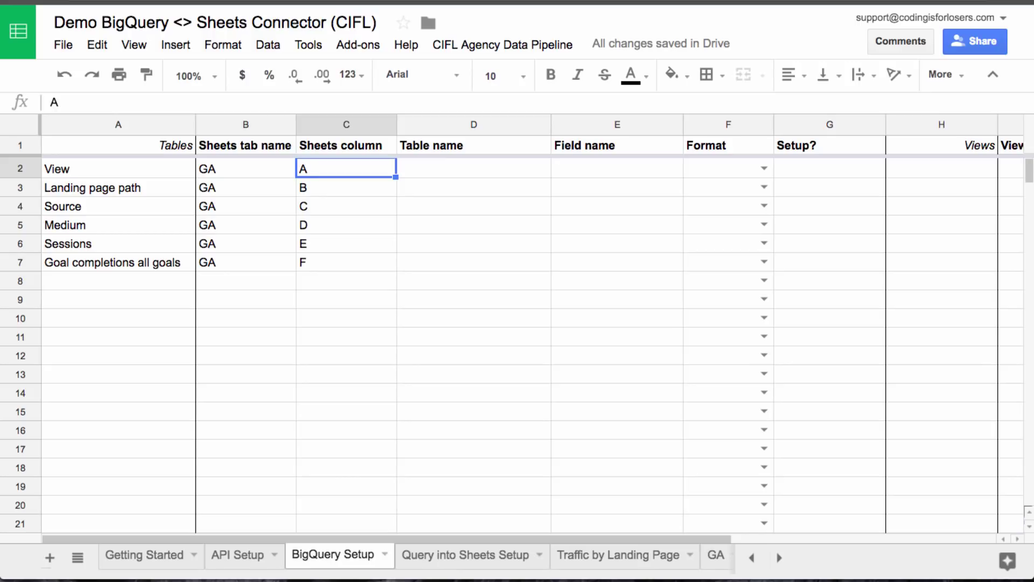
pyautogui.press('Down')
pyautogui.press('Down')
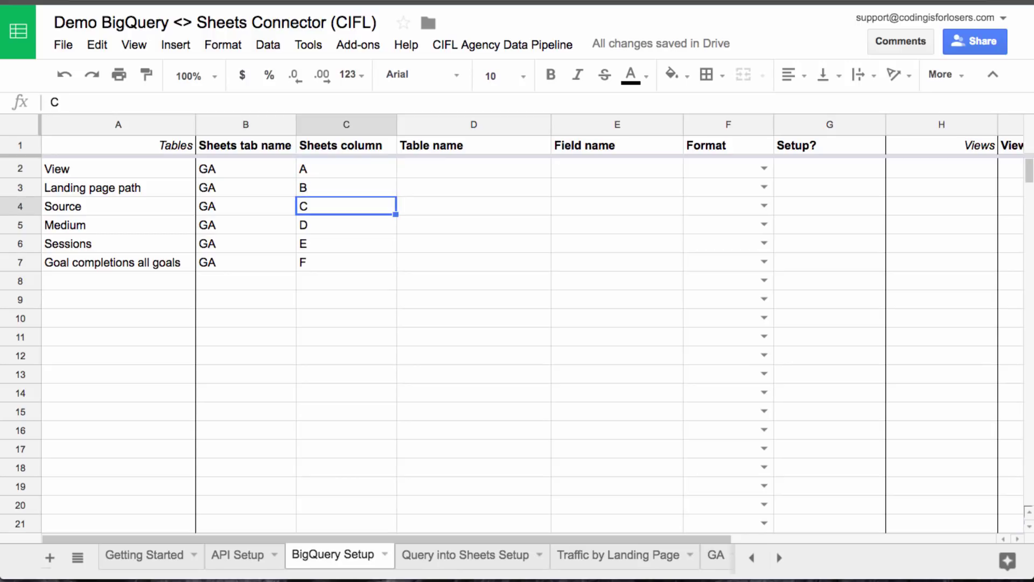
pyautogui.press('Up')
pyautogui.press('Up')
pyautogui.hotkey('ctrl', 'shift', 'Down')
# - Fill the table name google_analytics into D2:D7
pyautogui.press('Right')
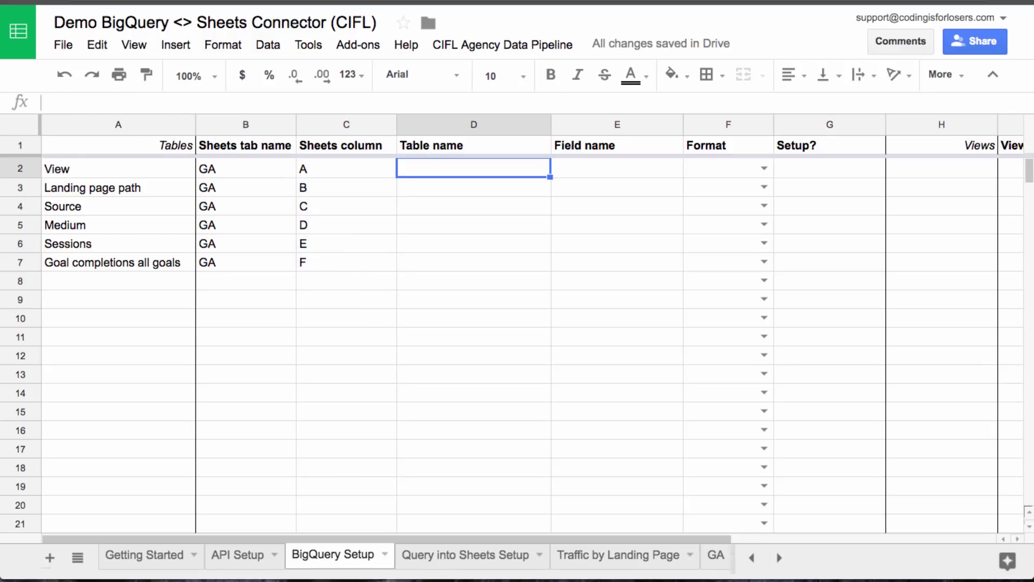
pyautogui.write('g')
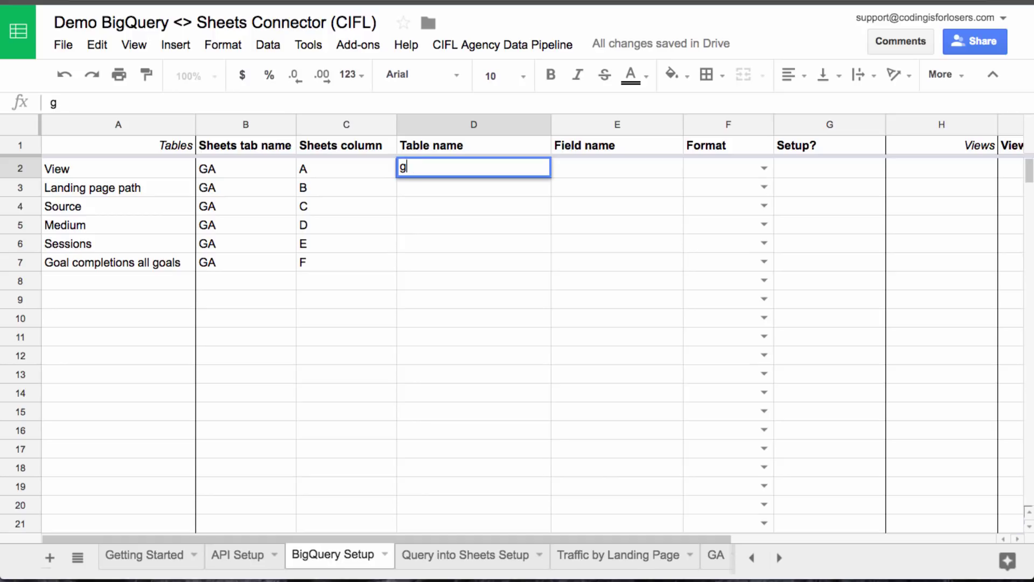
pyautogui.write('aoogle_analytics')
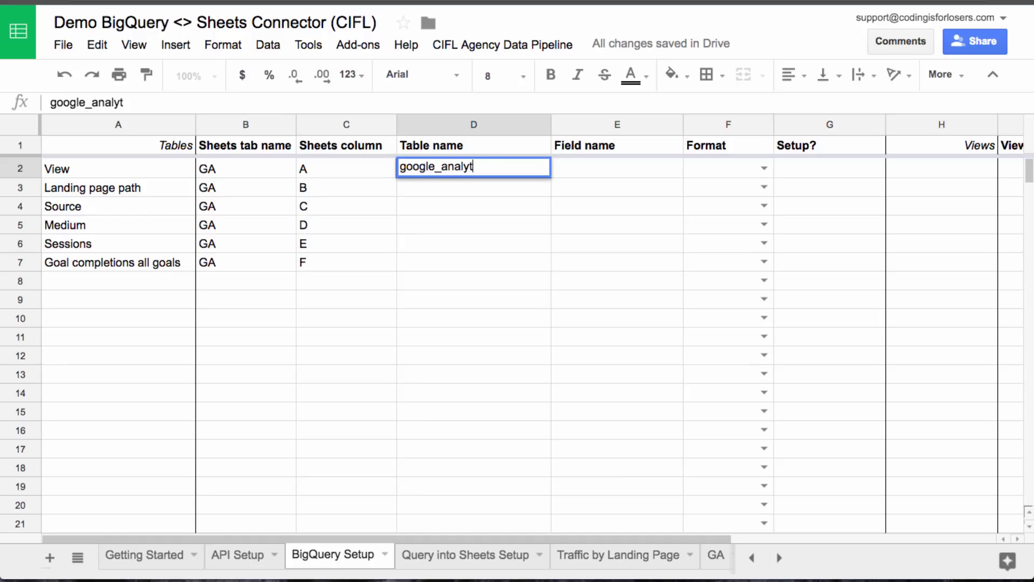
pyautogui.press('Return')
pyautogui.press('Up')
pyautogui.press('Down')
pyautogui.hotkey('shift', 'Down')
pyautogui.hotkey('shift', 'Down')
pyautogui.hotkey('shift', 'Down')
pyautogui.hotkey('shift', 'Down')
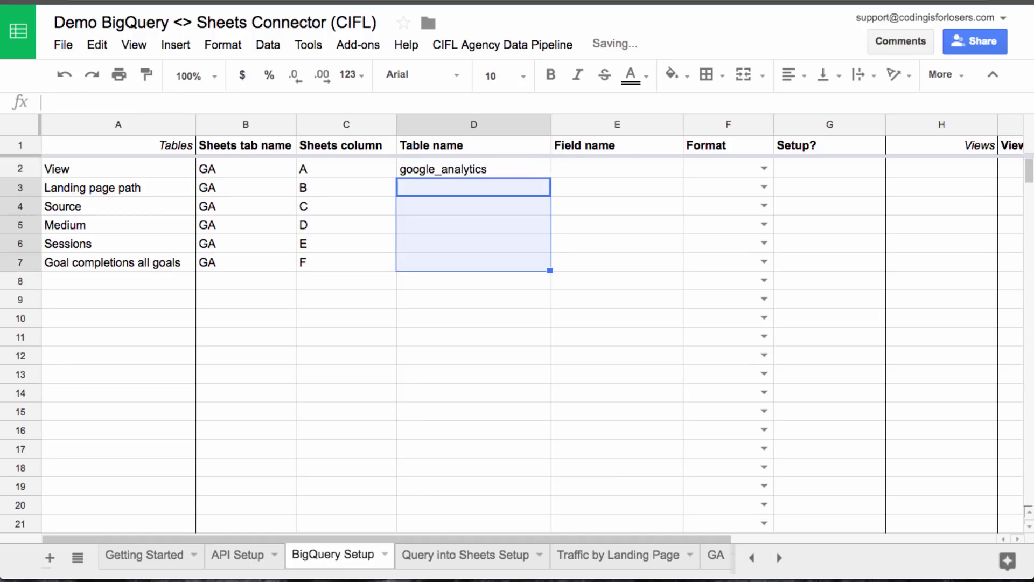
pyautogui.write('g')
pyautogui.press('Tab')
pyautogui.press('Left')
pyautogui.hotkey('ctrl', 'c')
pyautogui.press('Down')
pyautogui.hotkey('shift', 'Down')
pyautogui.hotkey('shift', 'Down')
pyautogui.hotkey('shift', 'Down')
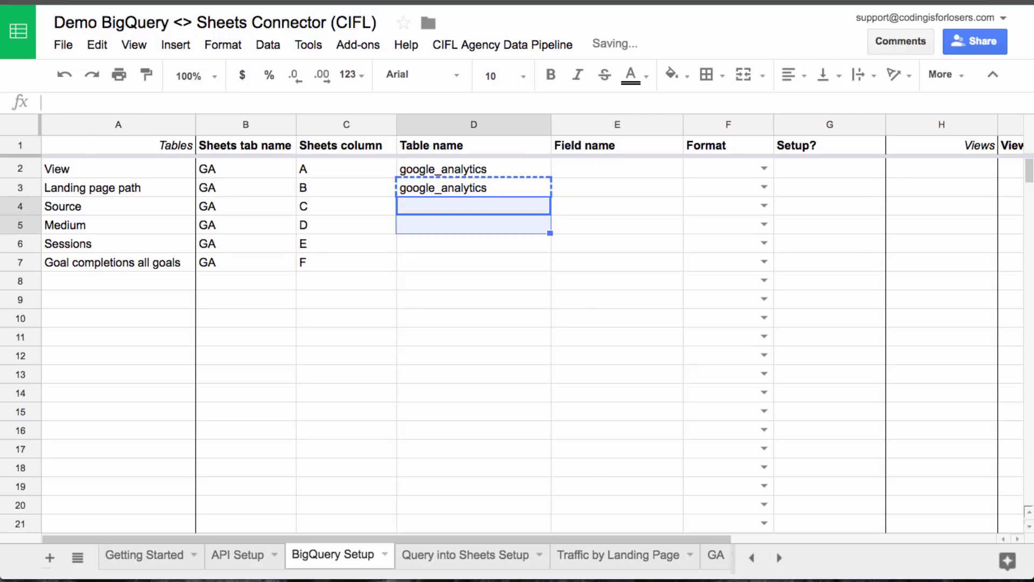
pyautogui.hotkey('ctrl', 'v')
pyautogui.click(728, 168)
pyautogui.click(617, 169)
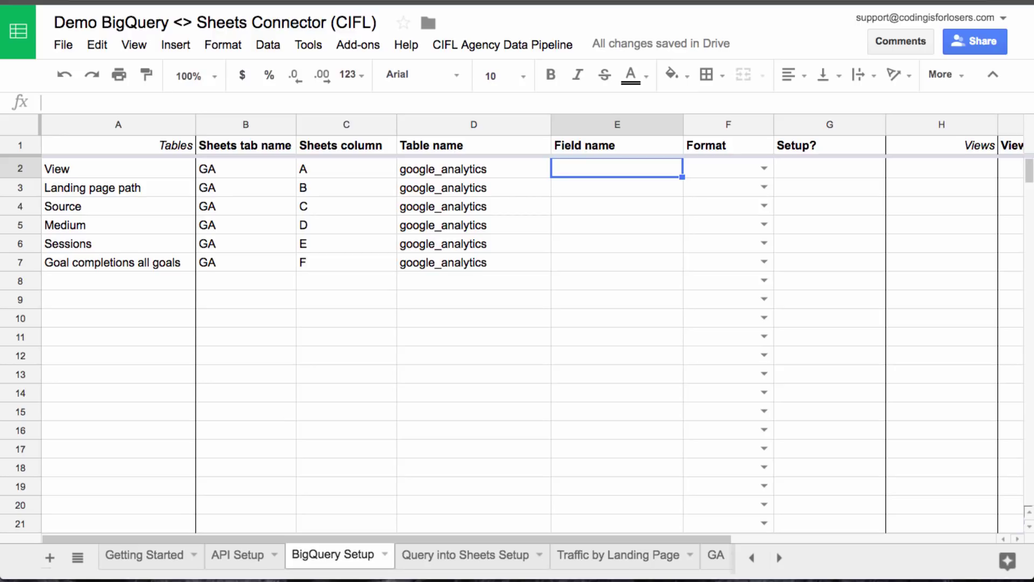
# - Enter field names view, page_path, source, medium, sessions and goal_completions in E2:E7
pyautogui.write('vie')
pyautogui.write('a')
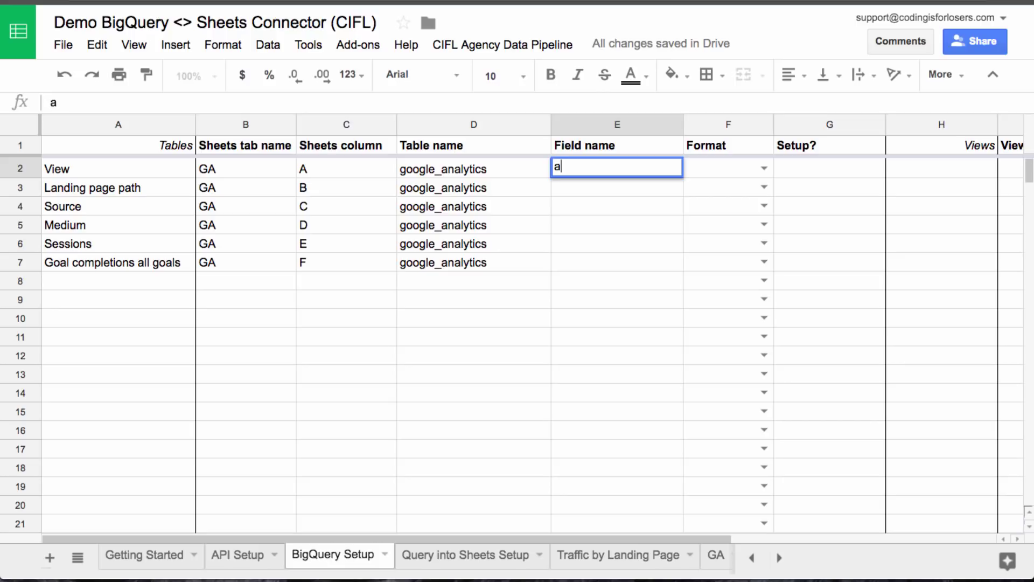
pyautogui.write('ew')
pyautogui.press('Return')
pyautogui.write('p')
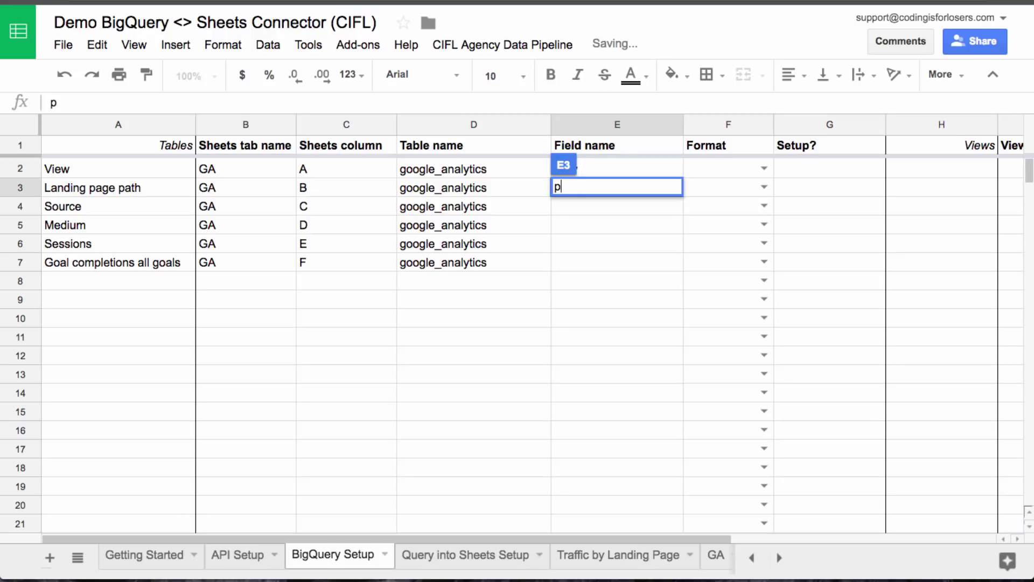
pyautogui.write('age_path')
pyautogui.press('Return')
pyautogui.write('source')
pyautogui.press('Return')
pyautogui.write('medium')
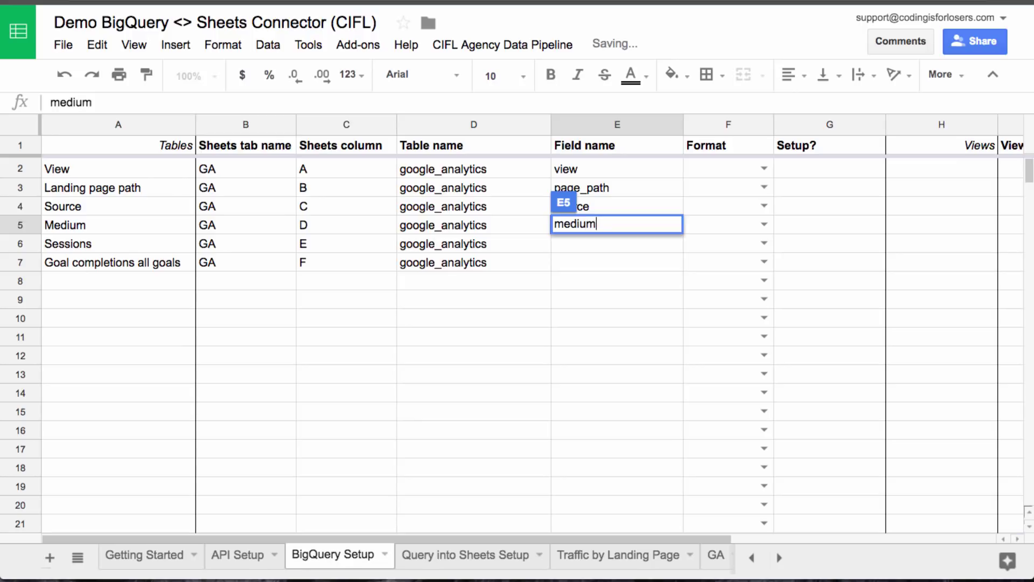
pyautogui.press('Return')
pyautogui.write('sessions')
pyautogui.press('Return')
pyautogui.write('goa')
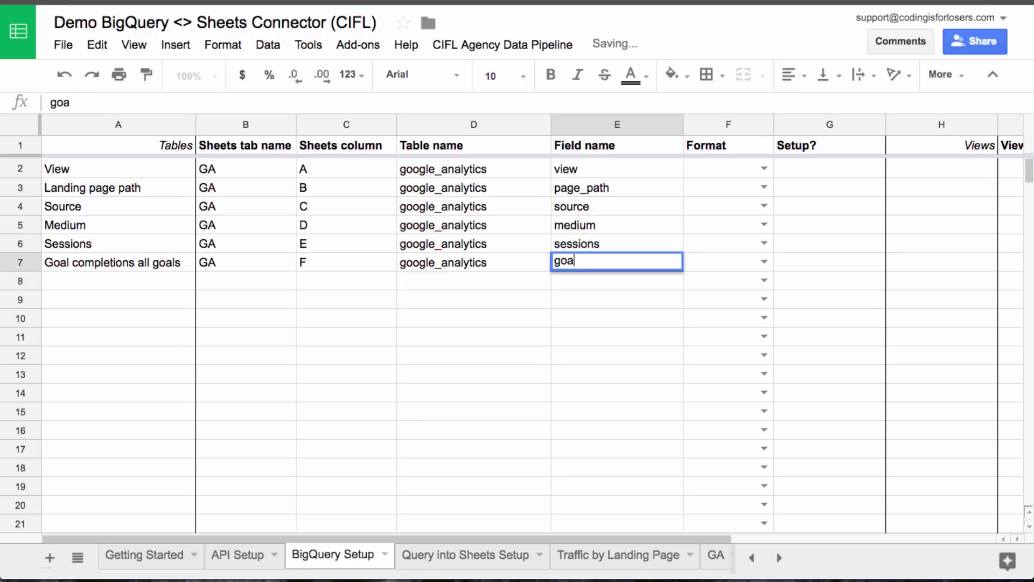
pyautogui.write('l_completions')
pyautogui.press('Up')
pyautogui.press('Up')
pyautogui.press('Up')
pyautogui.press('Up')
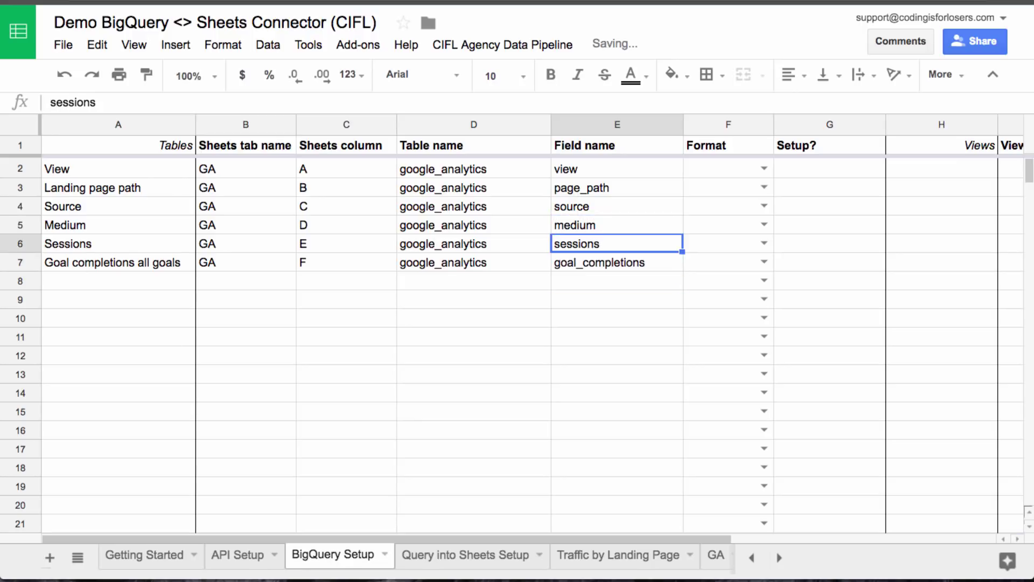
# - Set formats to STRING for F2:F5 and INTEGER for sessions and goal_completions
pyautogui.press('Up')
pyautogui.press('Right')
pyautogui.press('Return')
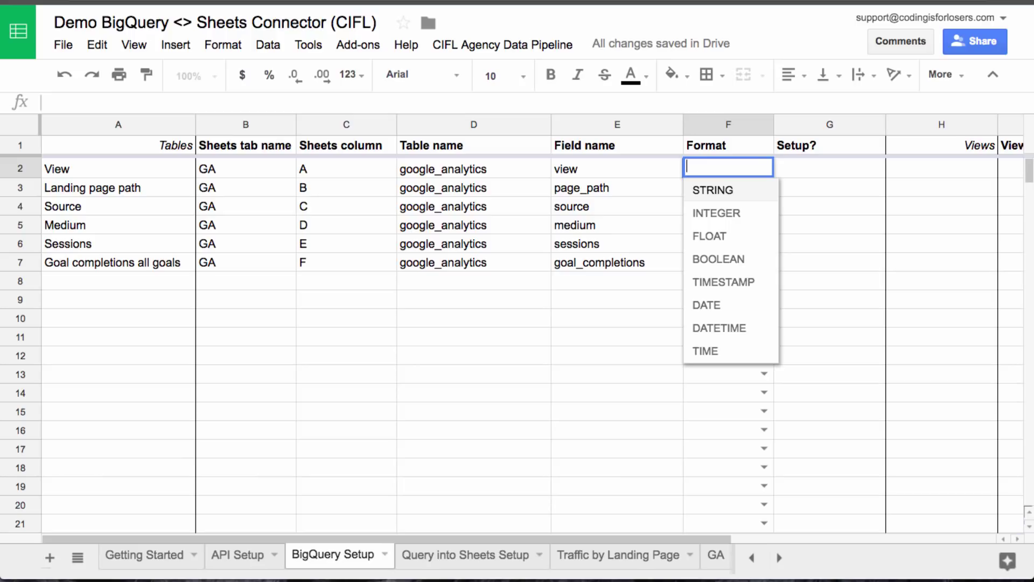
pyautogui.press('Down')
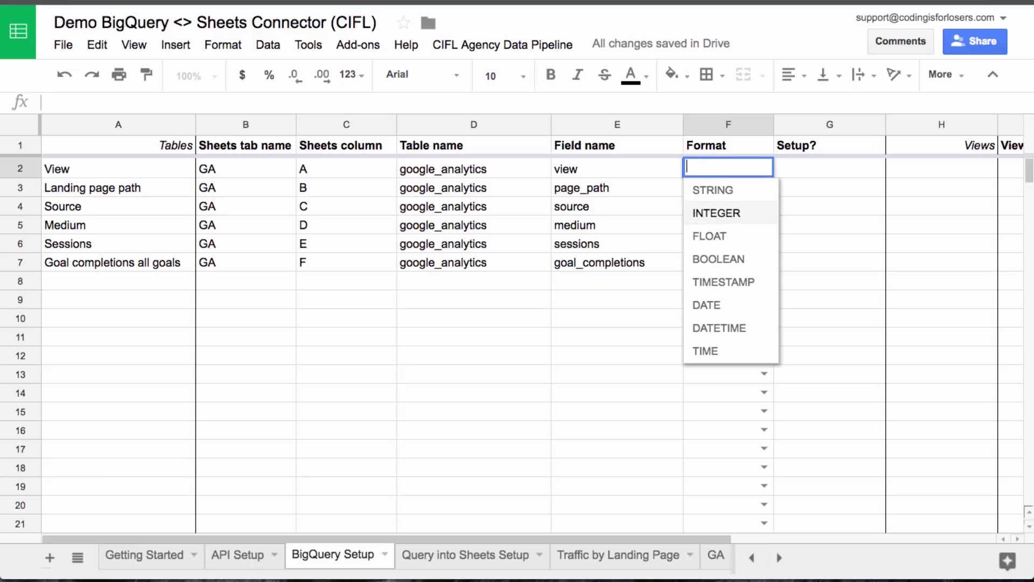
pyautogui.press('Up')
pyautogui.press('Down')
pyautogui.press('Up')
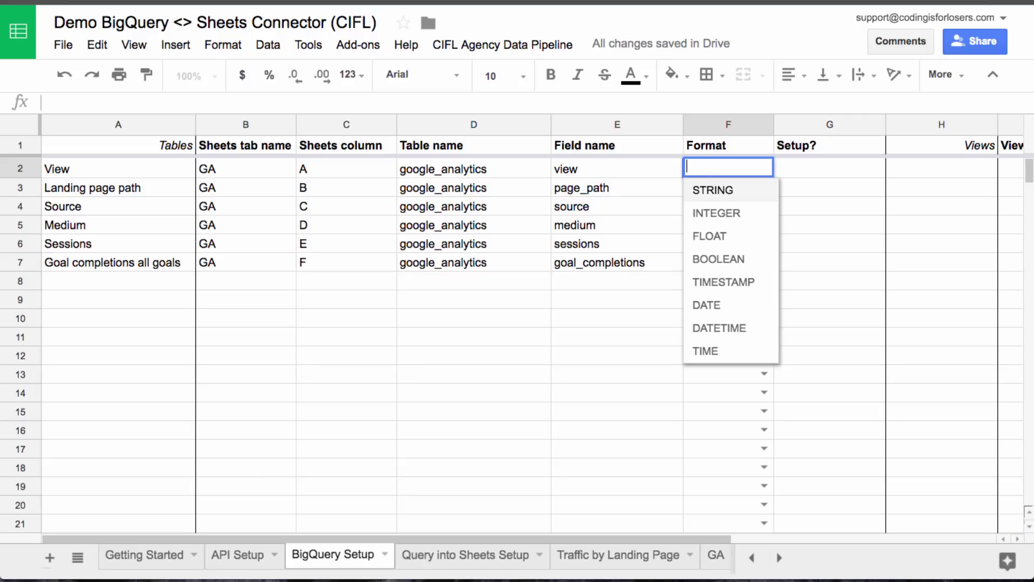
pyautogui.press('Return')
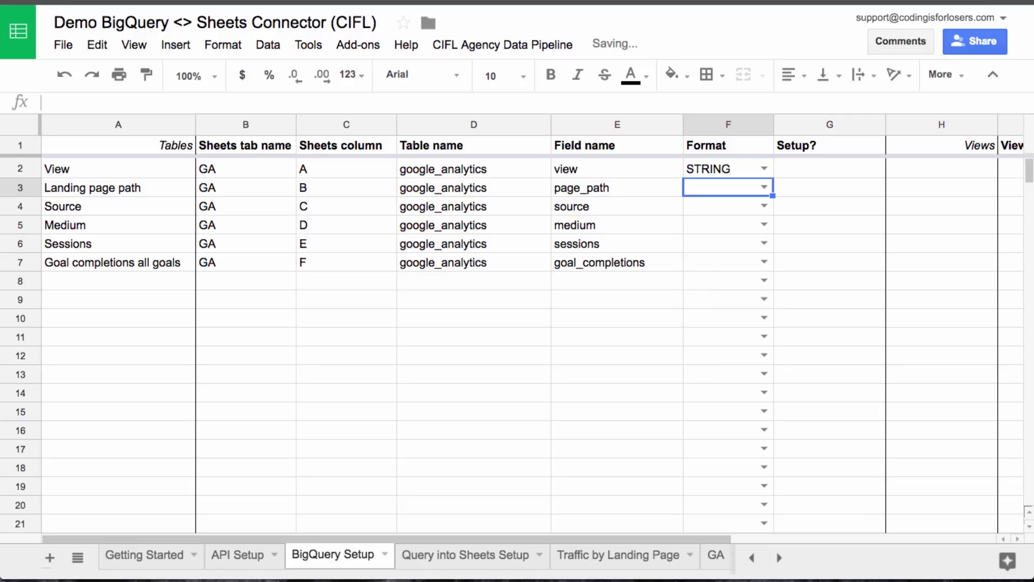
pyautogui.press('Return')
pyautogui.press('Down')
pyautogui.press('Return')
pyautogui.press('Return')
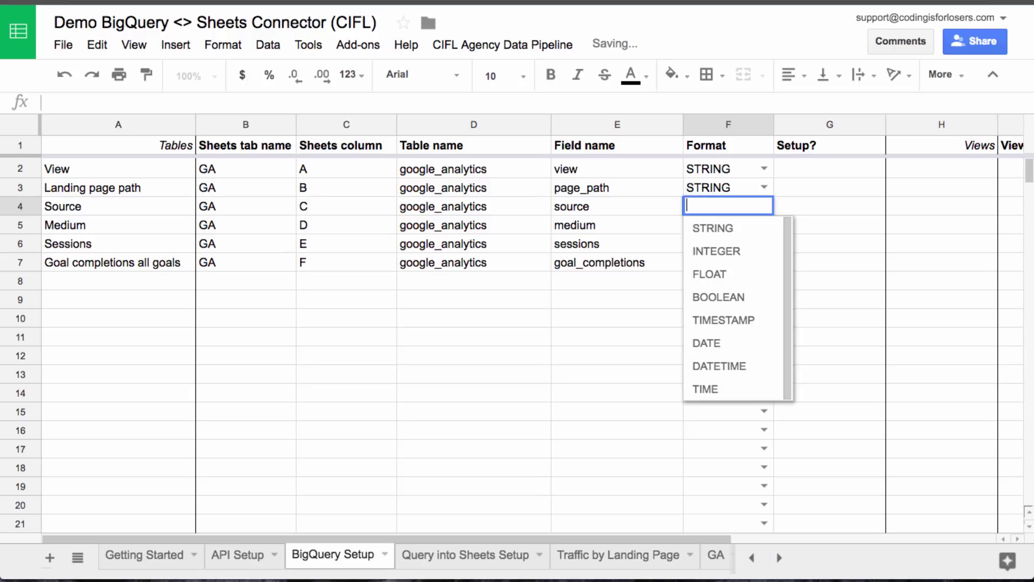
pyautogui.press('Return')
pyautogui.press('Down')
pyautogui.press('Return')
pyautogui.press('Return')
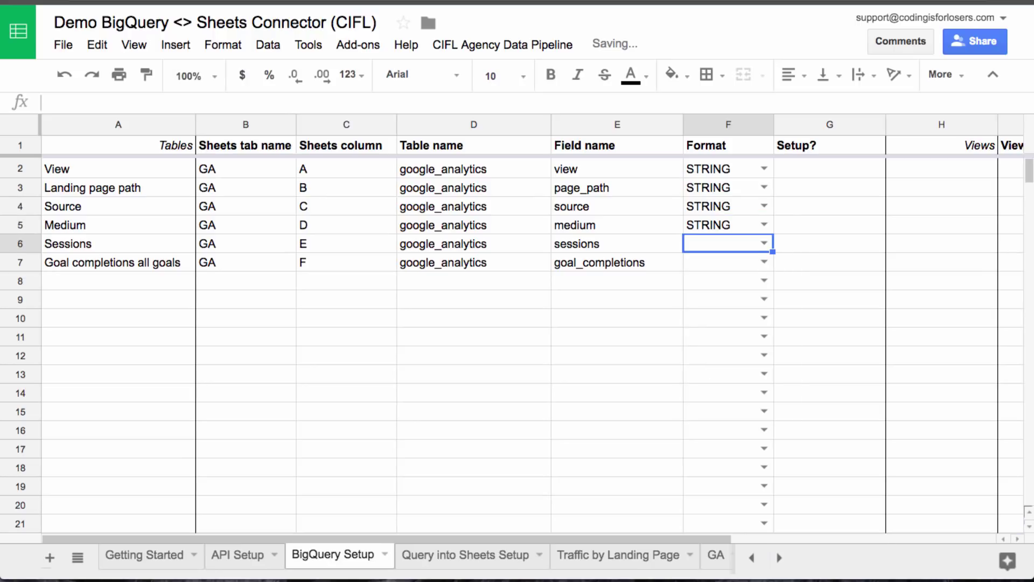
pyautogui.press('Return')
pyautogui.press('Down')
pyautogui.press('Return')
pyautogui.press('Return')
pyautogui.press('Down')
pyautogui.press('Down')
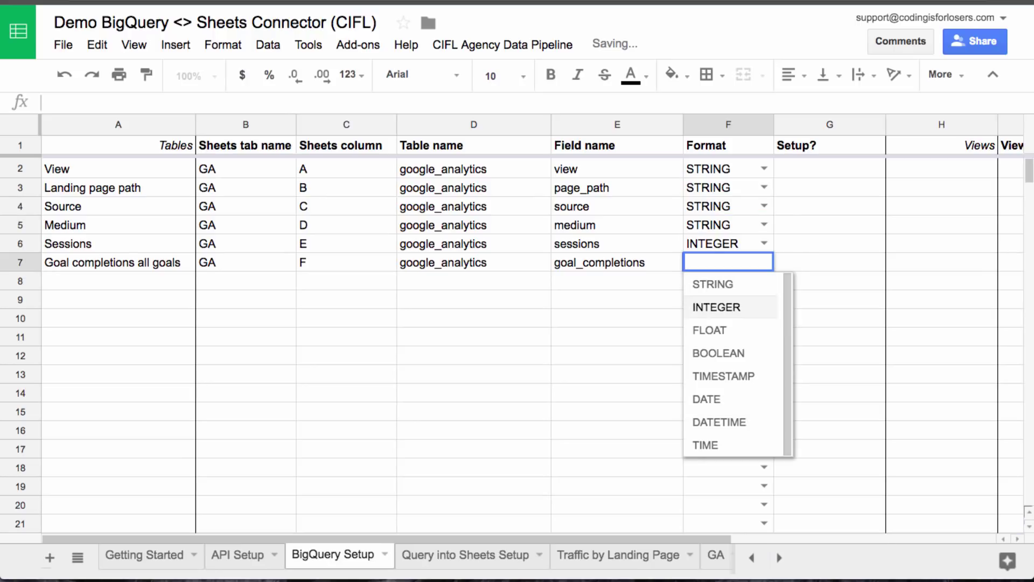
pyautogui.press('Return')
pyautogui.press('Up')
pyautogui.press('Up')
pyautogui.press('Up')
pyautogui.press('Up')
pyautogui.press('Up')
pyautogui.press('Up')
pyautogui.press('Up')
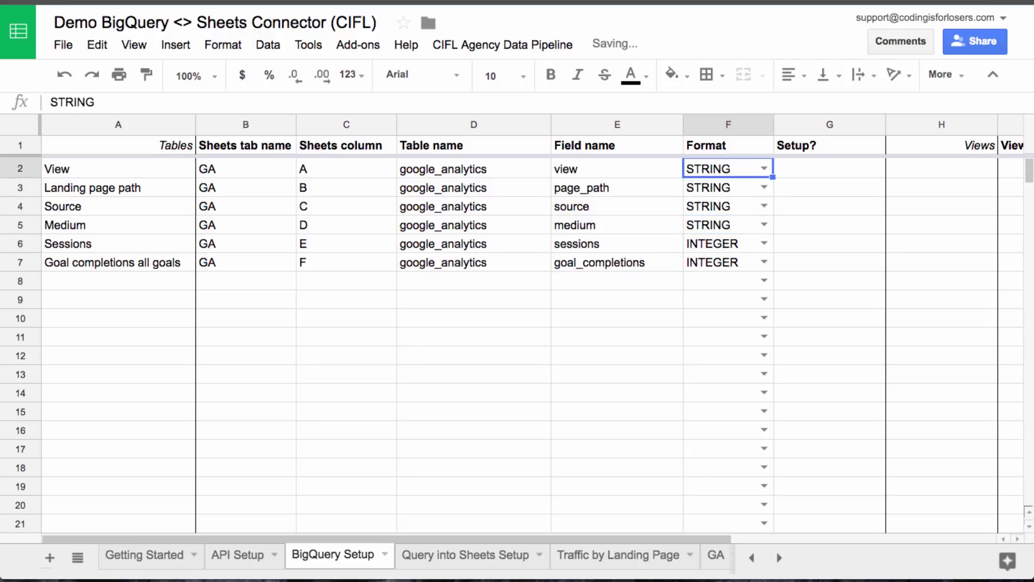
# - Clear the leftover entries in A2:A7
pyautogui.press('Left')
pyautogui.press('Left')
pyautogui.press('Left')
pyautogui.press('Left')
pyautogui.press('Left')
pyautogui.press('Down')
pyautogui.hotkey('shift', 'Down')
pyautogui.hotkey('shift', 'Down')
pyautogui.hotkey('shift', 'Down')
pyautogui.hotkey('shift', 'Down')
pyautogui.hotkey('shift', 'Down')
pyautogui.press('Delete')
pyautogui.press('Up')
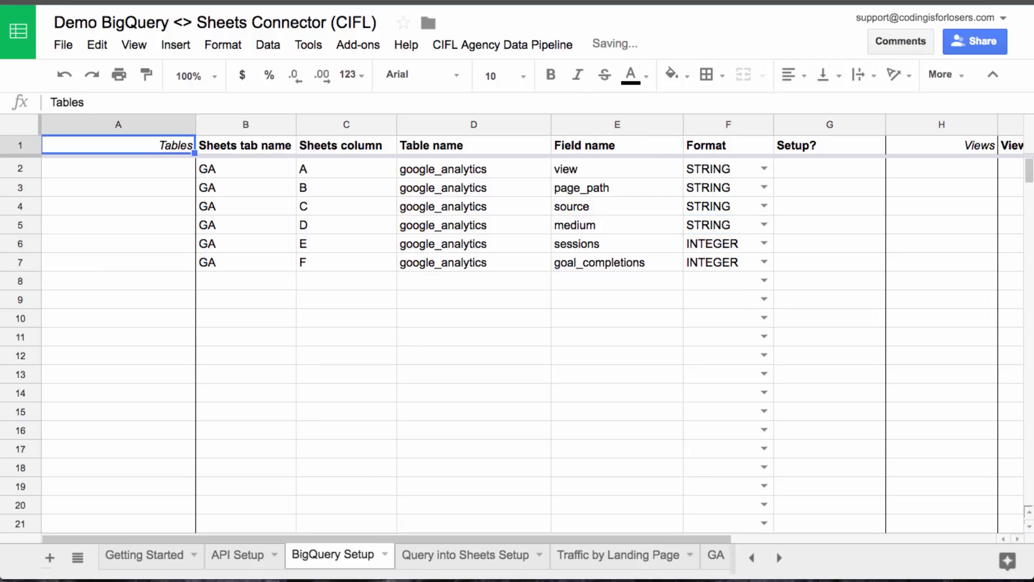
pyautogui.press('Right')
pyautogui.press('Right')
pyautogui.press('Right')
pyautogui.press('Right')
pyautogui.press('Right')
pyautogui.press('Right')
pyautogui.press('Right')
pyautogui.press('Right')
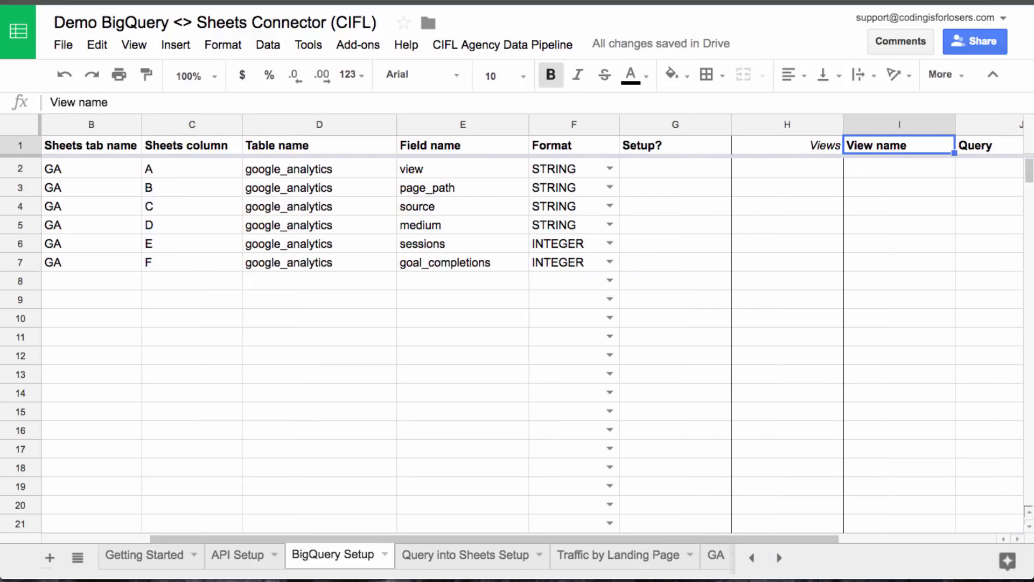
pyautogui.press('Down')
pyautogui.press('Right')
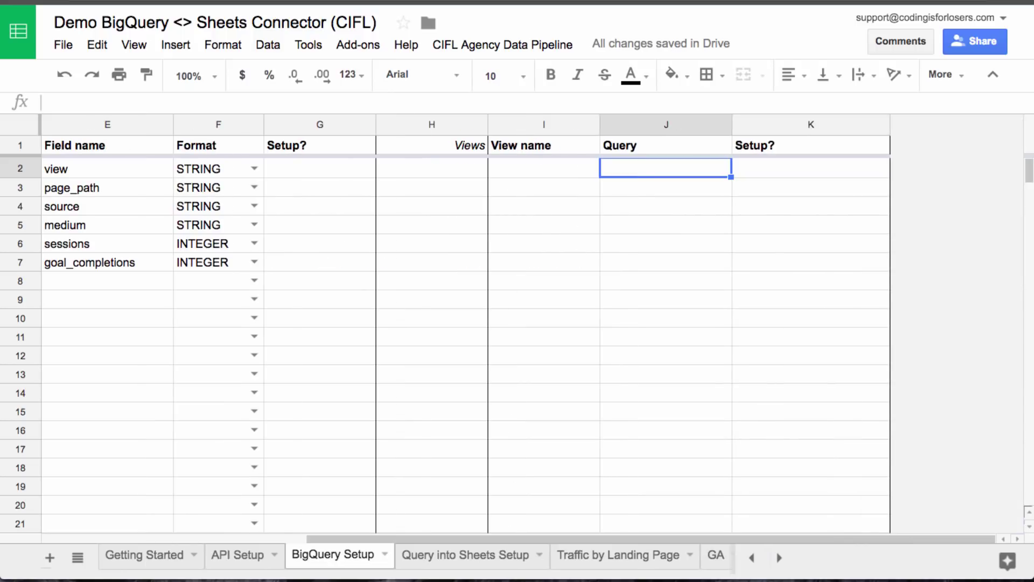
pyautogui.write('select *')
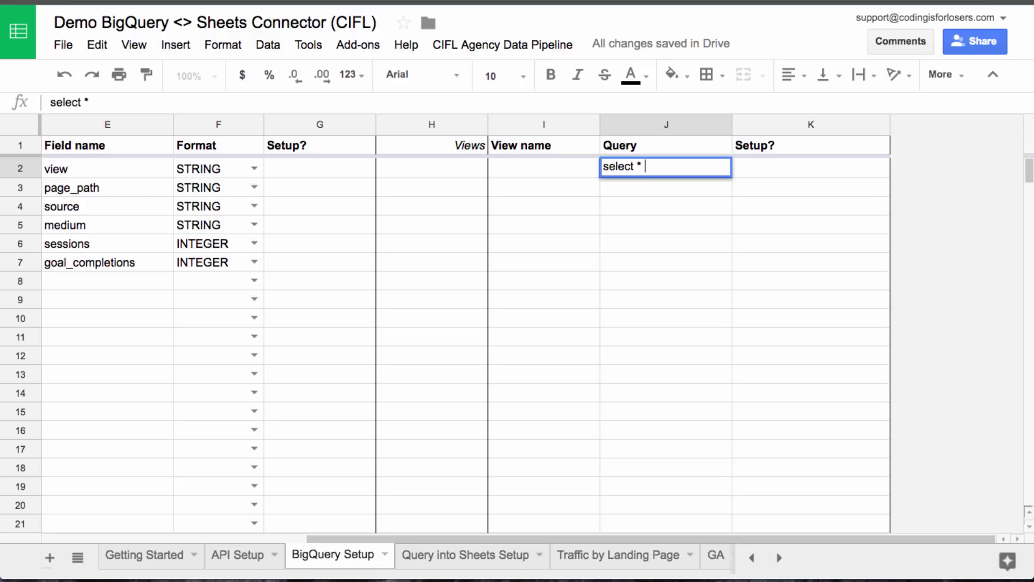
pyautogui.write(' from google_')
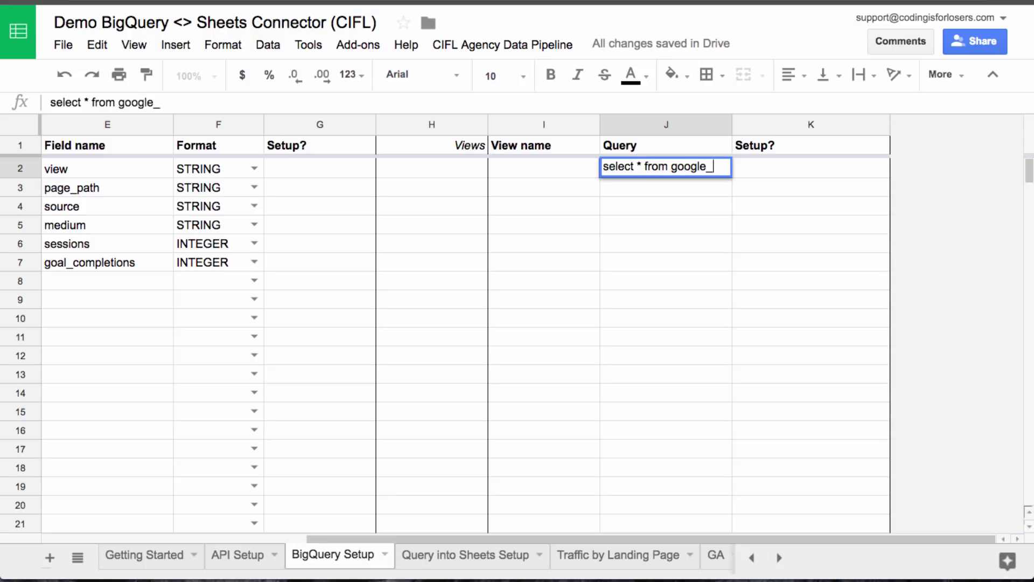
pyautogui.write('analytics')
pyautogui.press('Return')
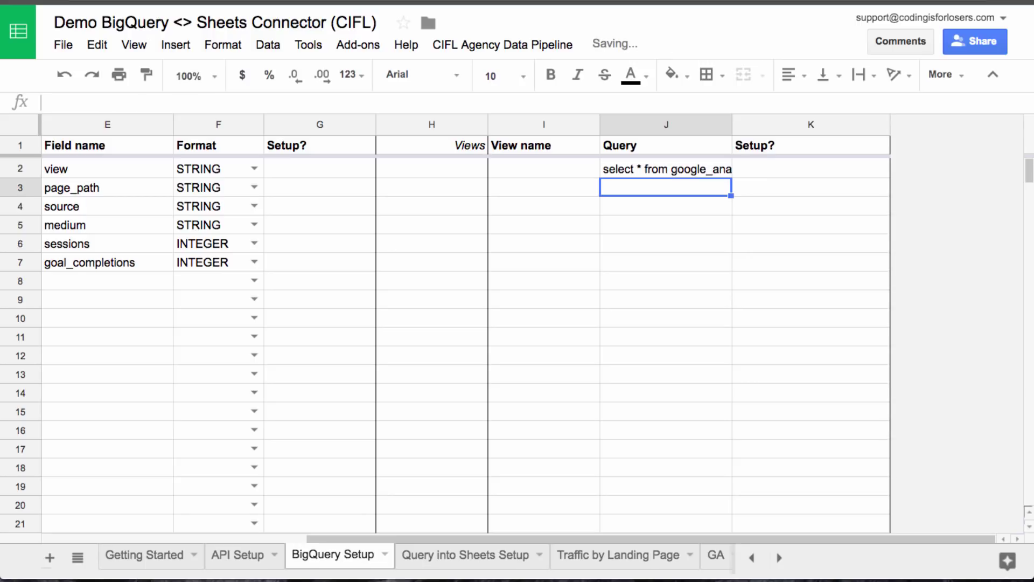
pyautogui.click(666, 167)
pyautogui.press('Delete')
pyautogui.click(544, 168)
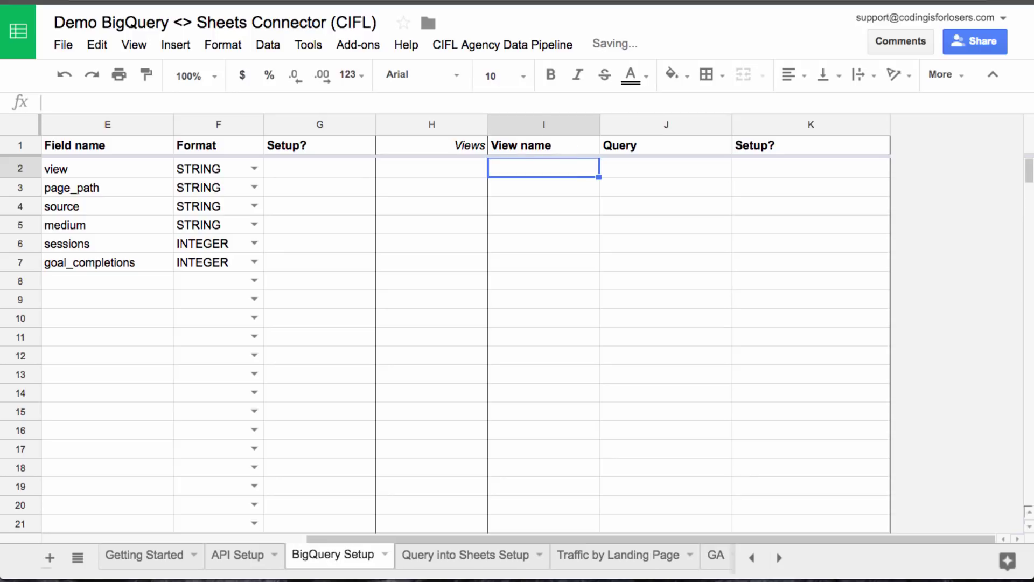
pyautogui.press('Left')
pyautogui.press('Left')
pyautogui.press('Left')
pyautogui.press('Left')
pyautogui.press('Left')
pyautogui.press('Left')
pyautogui.press('Left')
pyautogui.press('Left')
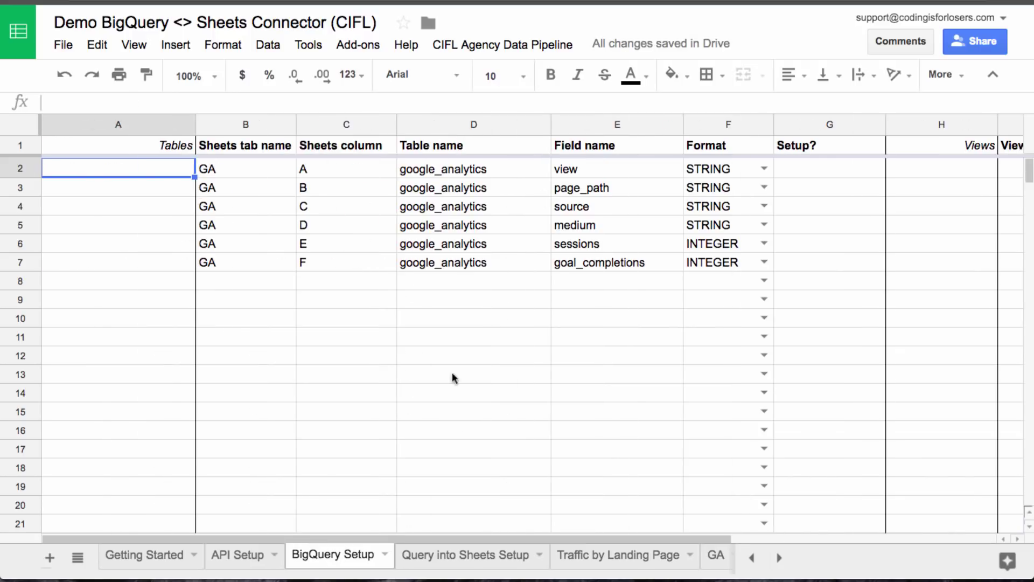
# - Run CIFL Agency Data Pipeline > 2) Create BigQuery Tables & Views and check the Setup? column
pyautogui.click(542, 43)
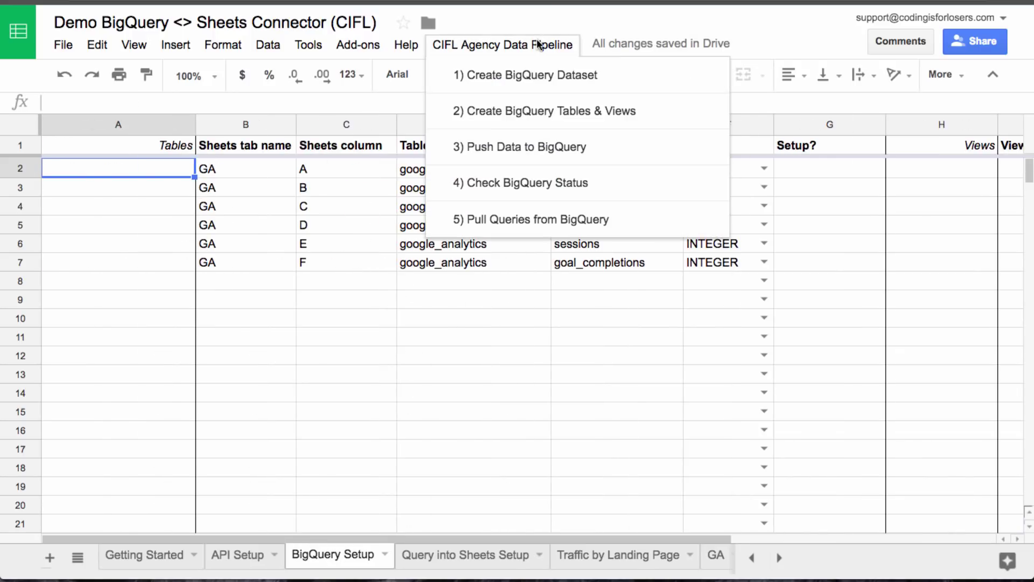
pyautogui.click(538, 120)
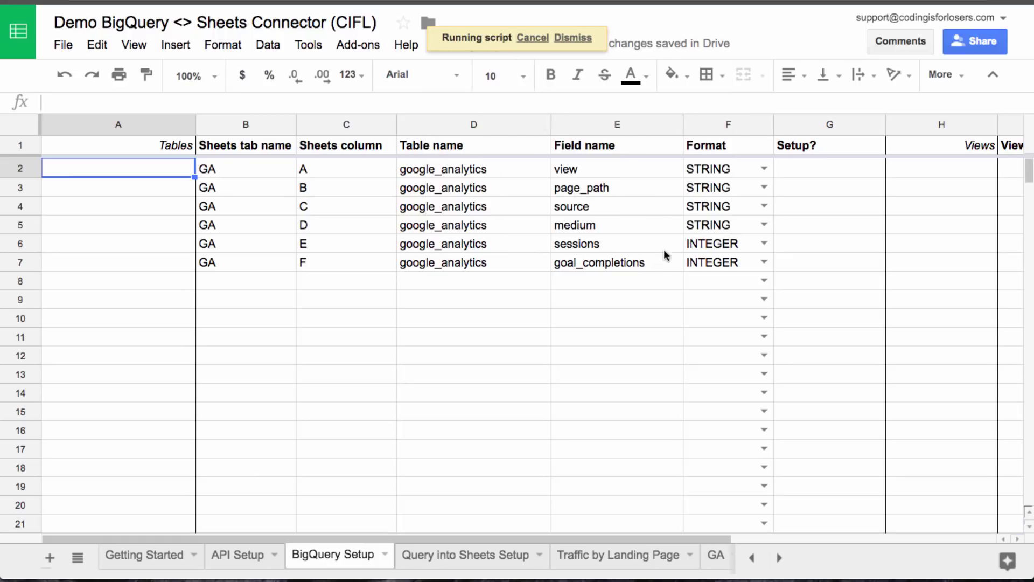
pyautogui.click(815, 175)
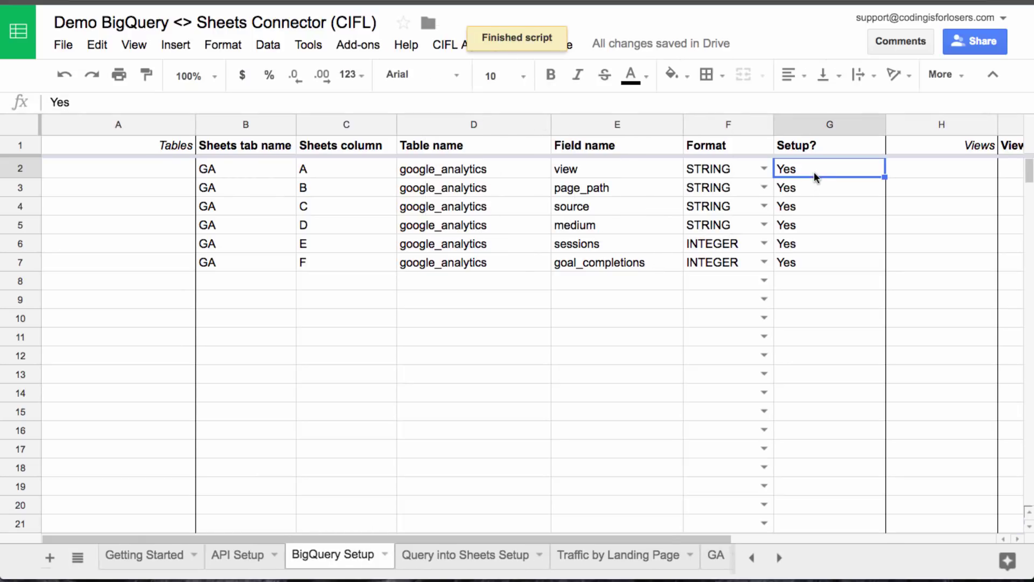
pyautogui.press('Up')
pyautogui.press('Down')
pyautogui.press('Down')
pyautogui.press('Down')
pyautogui.press('Down')
pyautogui.press('Down')
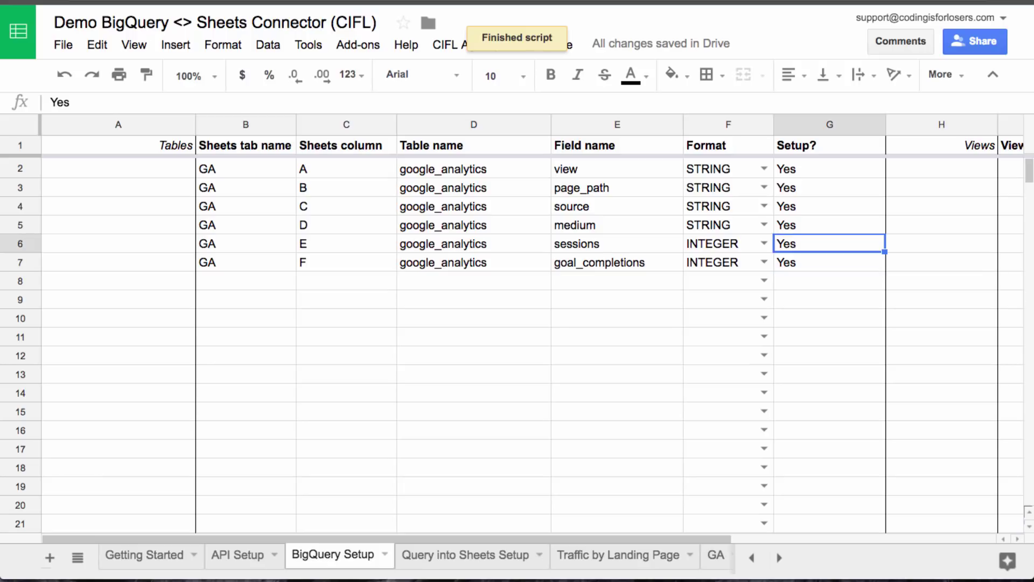
pyautogui.press('Up')
pyautogui.press('Up')
pyautogui.press('Up')
pyautogui.press('Up')
pyautogui.press('Up')
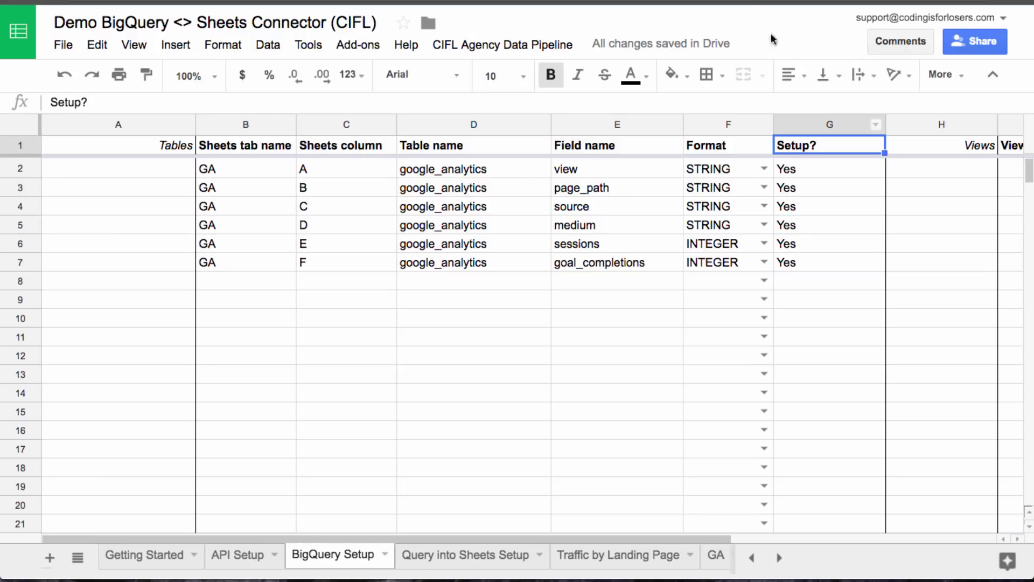
# - Review the GA tab names and column letters, then switch to the BigQuery browser tab
pyautogui.click(275, 280)
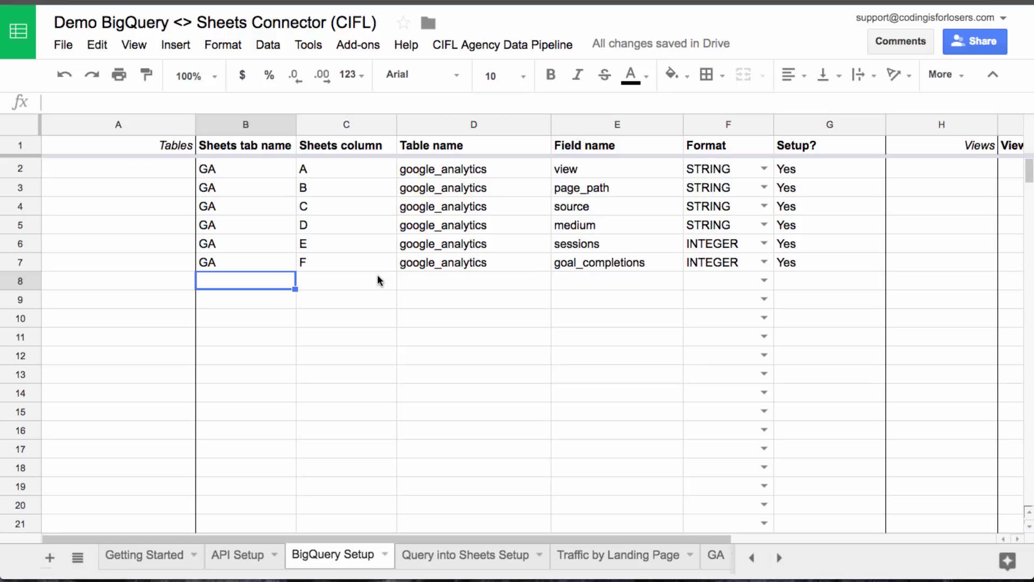
pyautogui.press('Up')
pyautogui.press('Up')
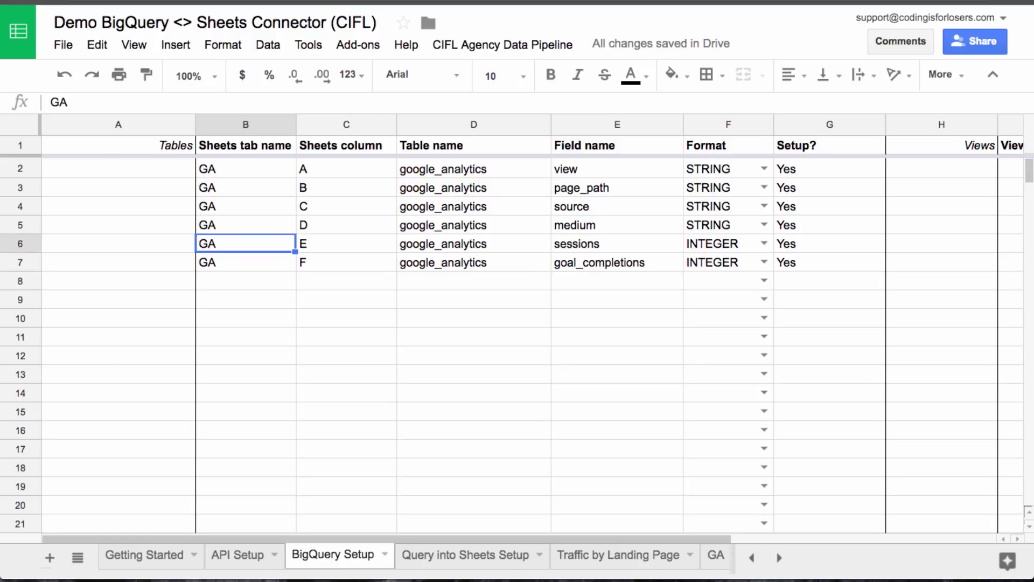
pyautogui.press('Up')
pyautogui.press('Up')
pyautogui.press('Up')
pyautogui.press('Up')
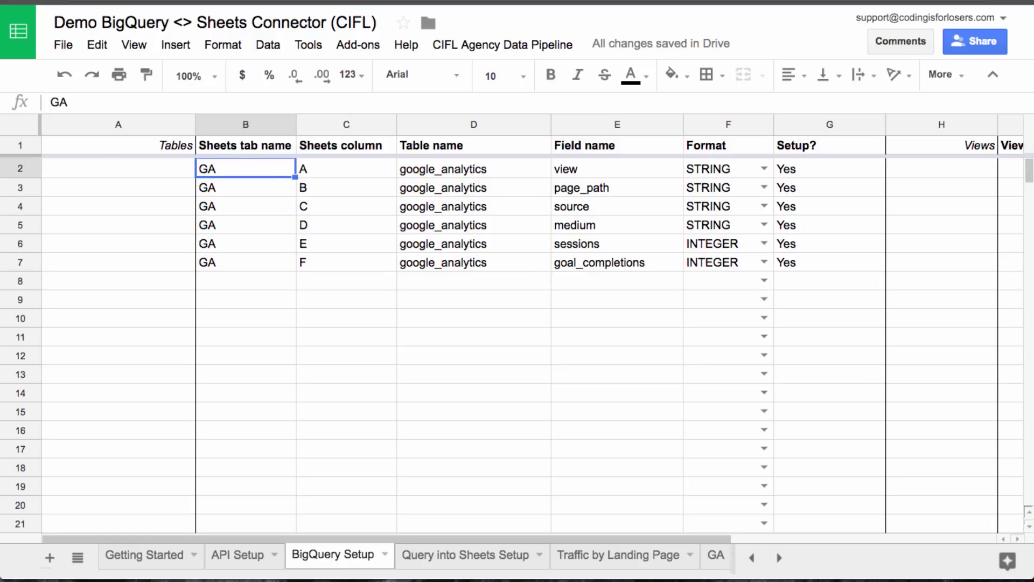
pyautogui.press('Up')
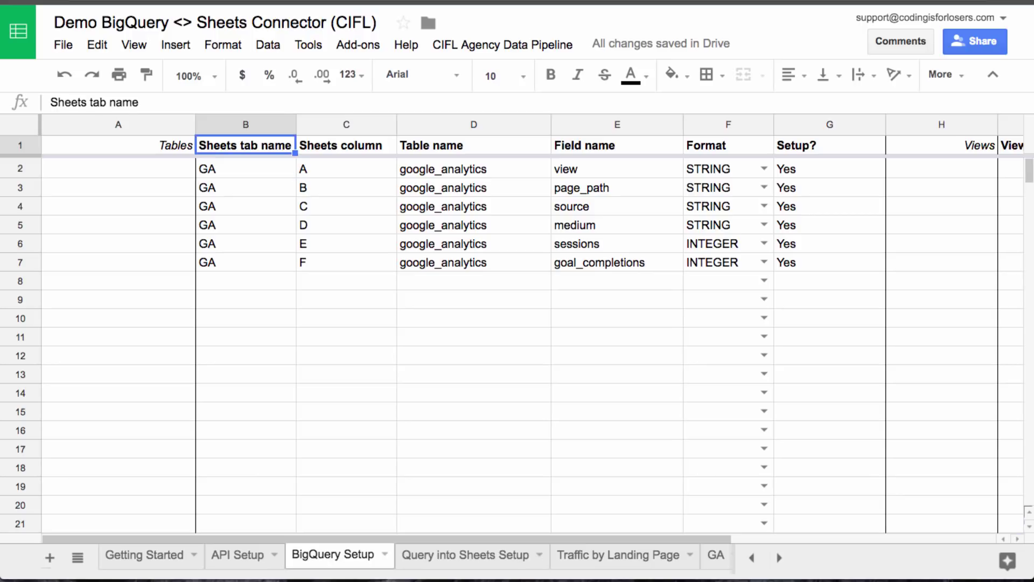
pyautogui.press('Down')
pyautogui.press('Right')
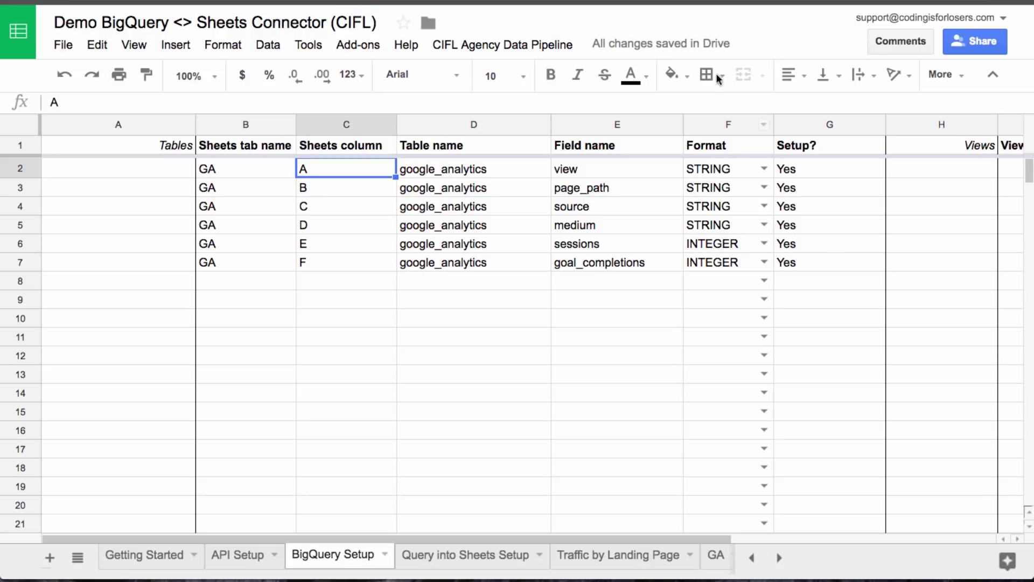
pyautogui.hotkey('ctrl', 'Tab')
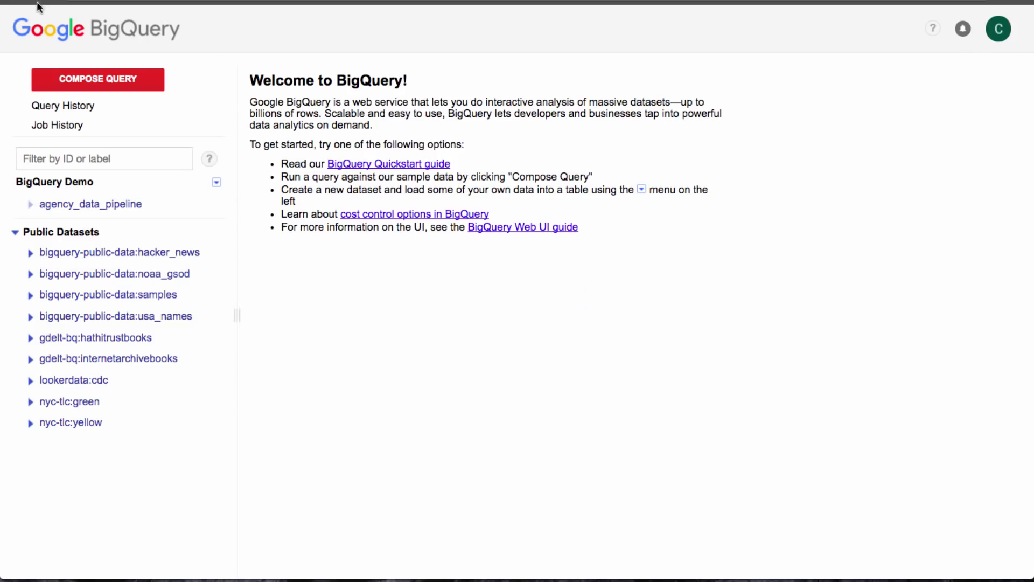
# - Reload BigQuery and open the google_analytics table under agency_data_pipeline
pyautogui.hotkey('ctrl', 'r')
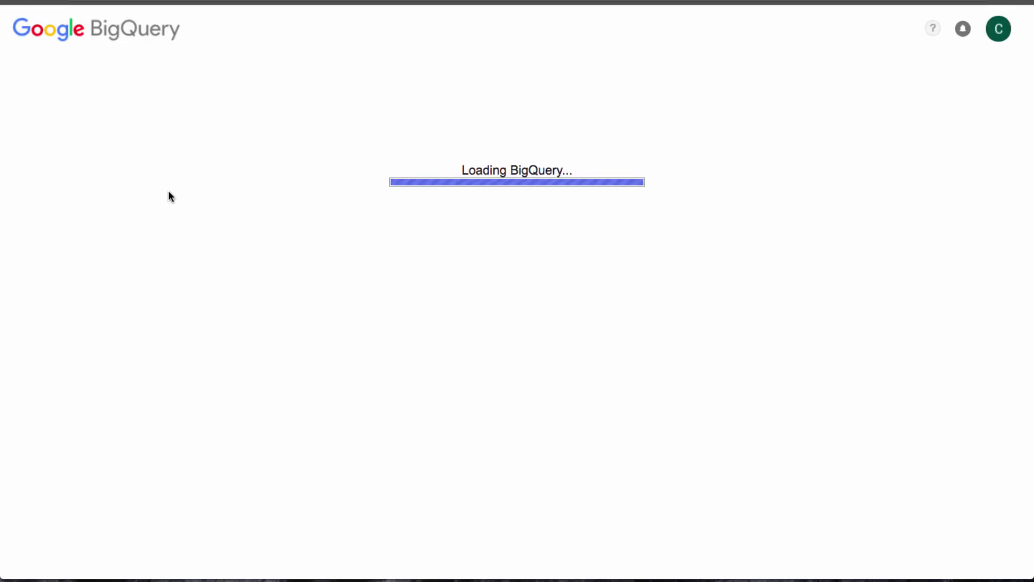
pyautogui.click(147, 210)
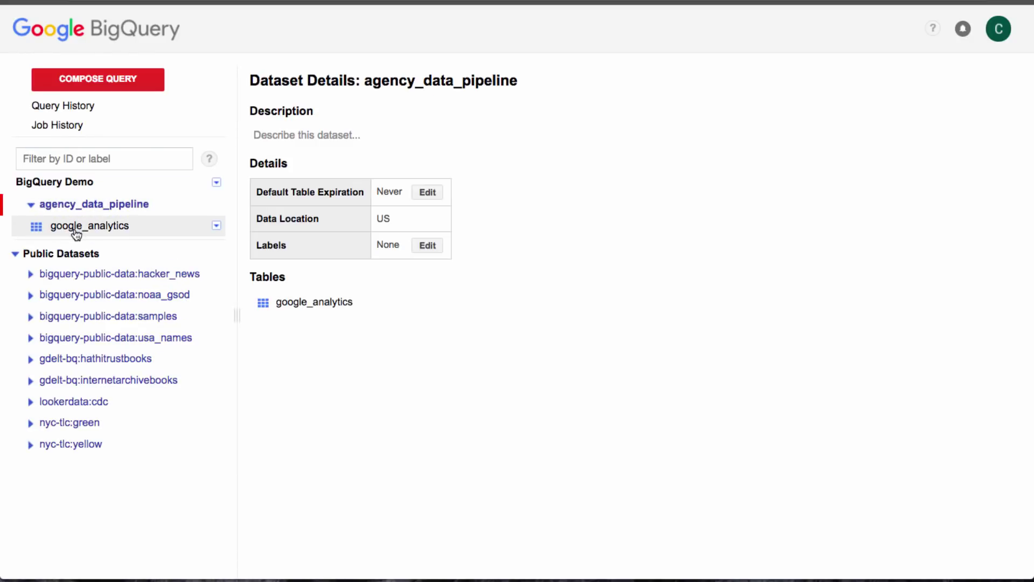
pyautogui.click(74, 228)
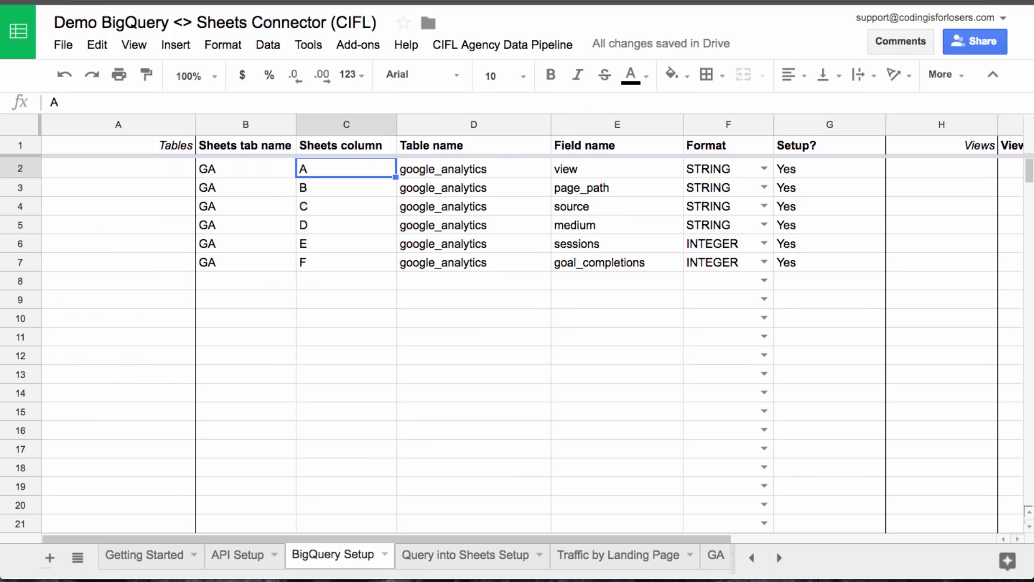
# - Browse the GA sheet's analytics data columns, then return to the BigQuery Setup sheet
pyautogui.click(715, 557)
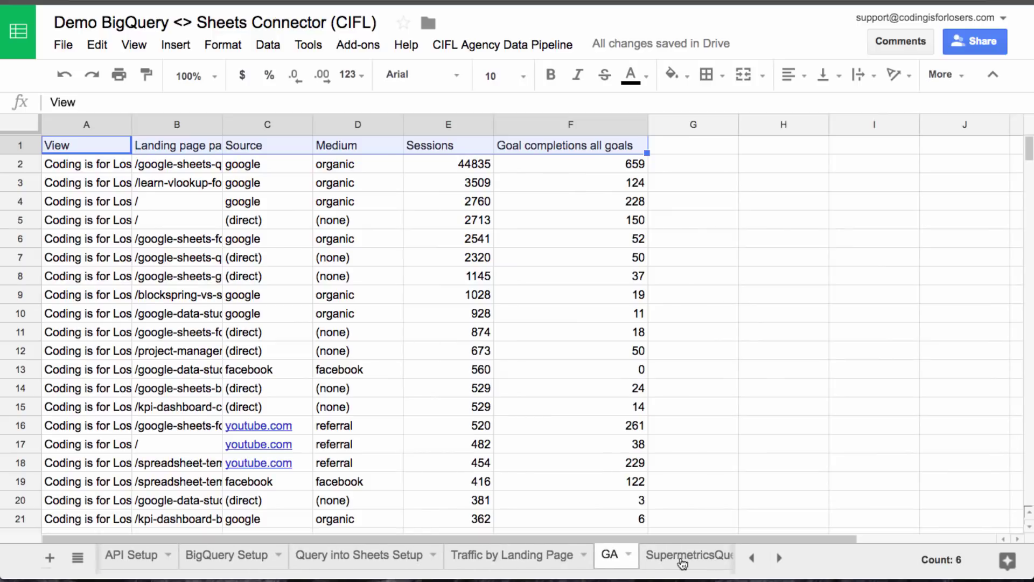
pyautogui.click(670, 409)
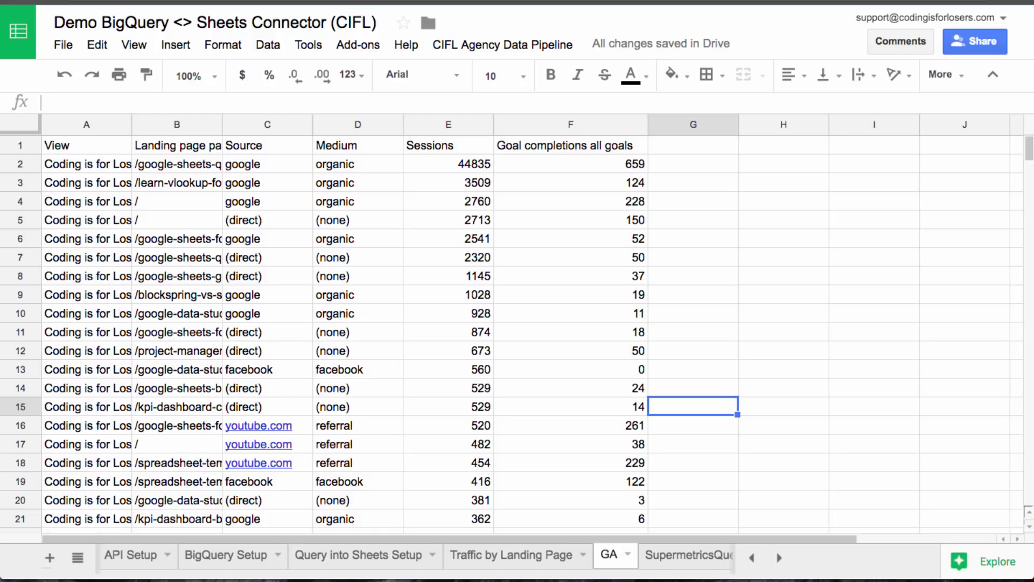
pyautogui.click(274, 187)
pyautogui.press('Up')
pyautogui.press('Up')
pyautogui.press('Left')
pyautogui.press('Left')
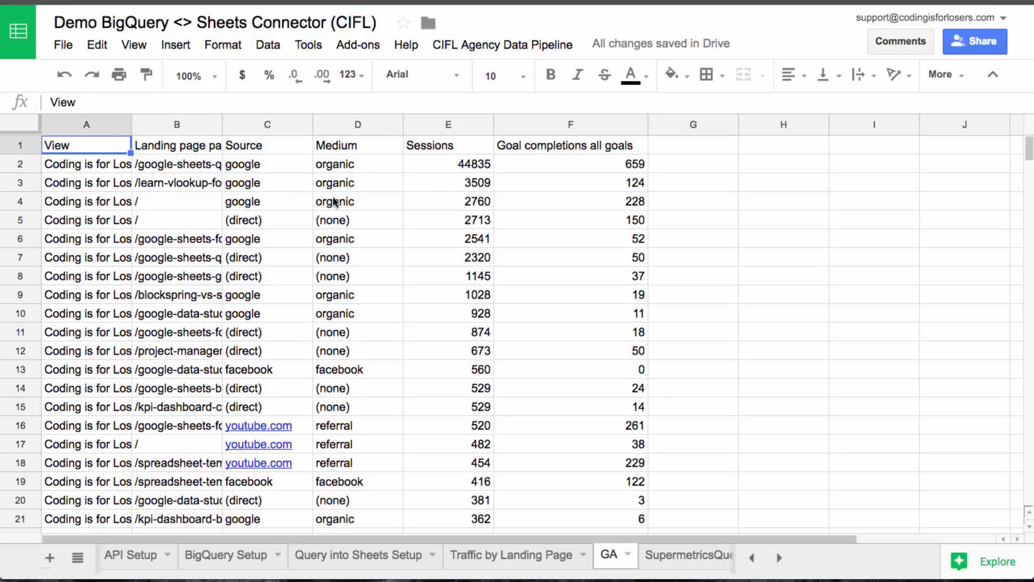
pyautogui.click(752, 558)
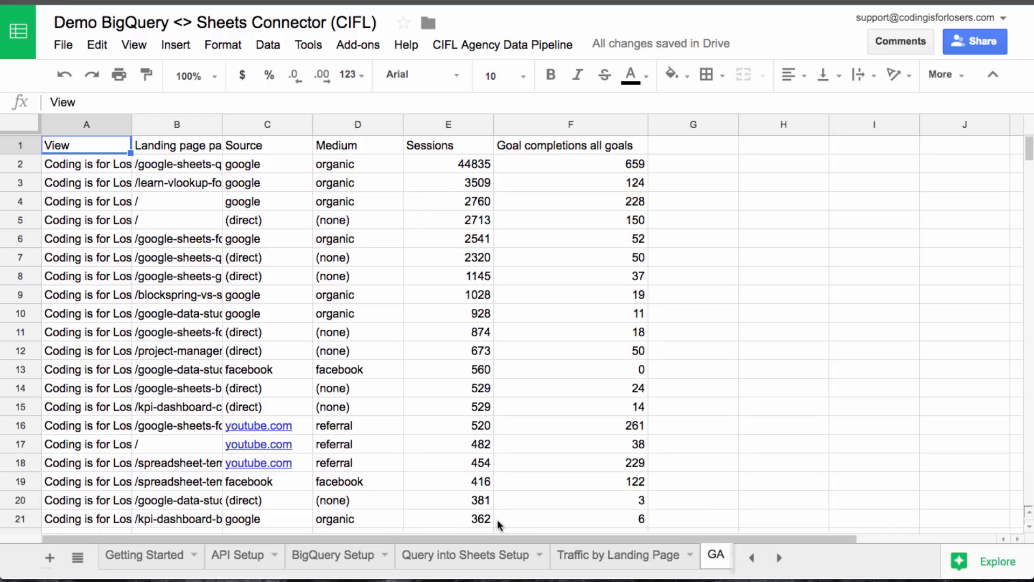
pyautogui.click(372, 558)
# - Scroll the Getting Started sheet down to the GA row of the upload table
pyautogui.click(138, 563)
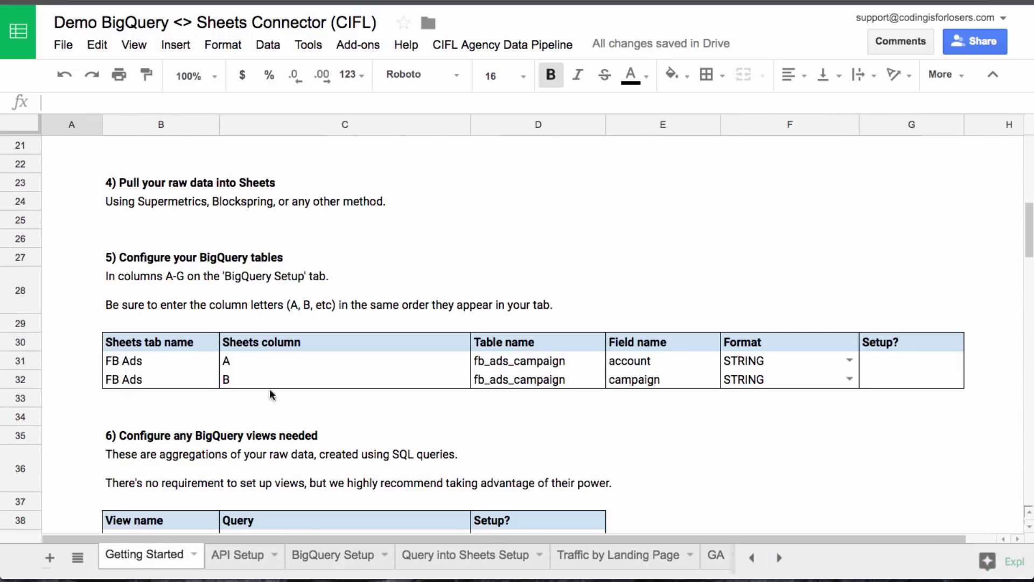
pyautogui.scroll(-10, 280, 413)
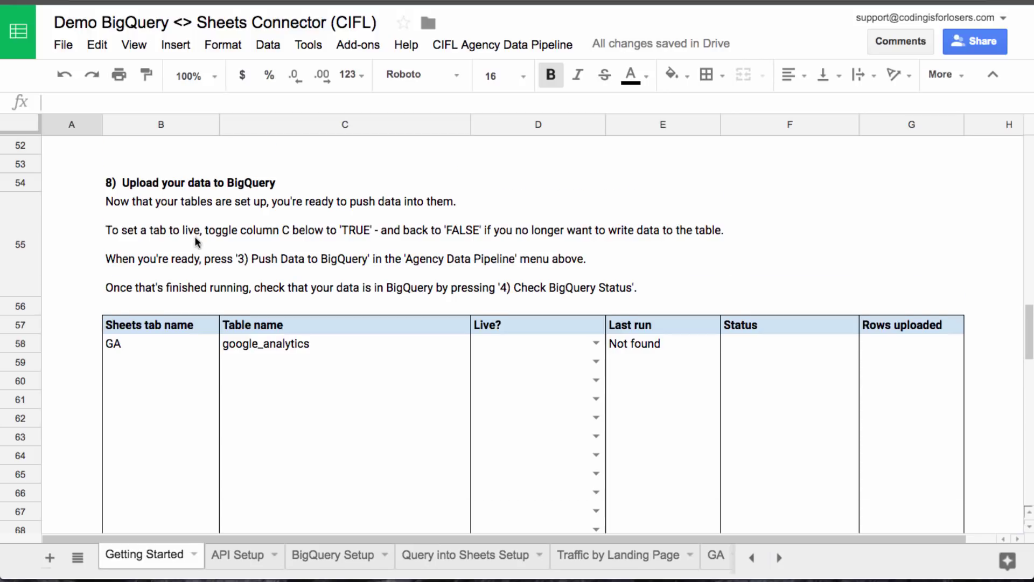
pyautogui.scroll(-1, 195, 243)
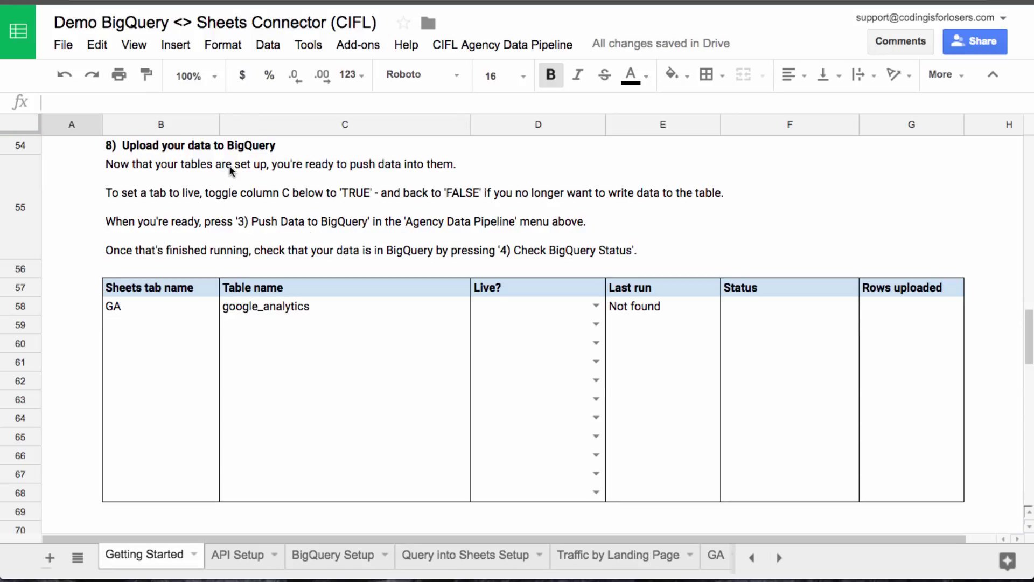
pyautogui.click(166, 306)
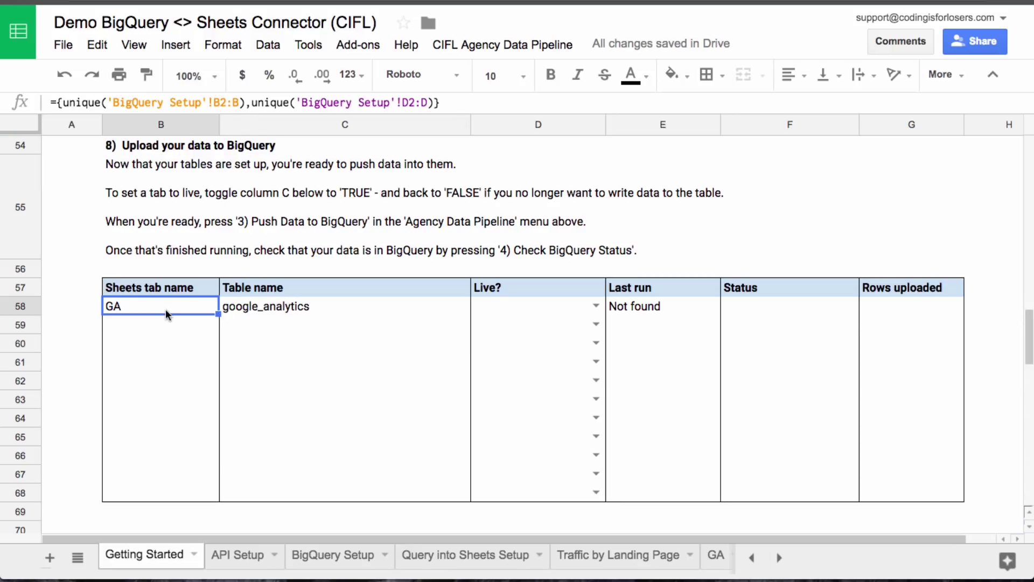
pyautogui.press('Up')
pyautogui.press('Down')
# - Set the GA google_analytics upload's Live? value to TRUE
pyautogui.press('Tab')
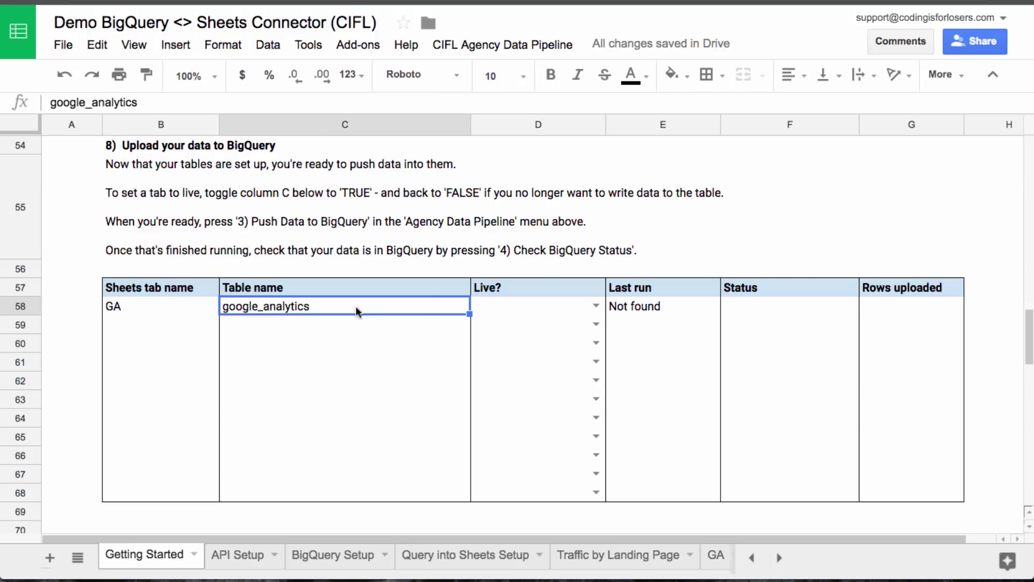
pyautogui.press('Tab')
pyautogui.press('Return')
pyautogui.press('Down')
pyautogui.press('Return')
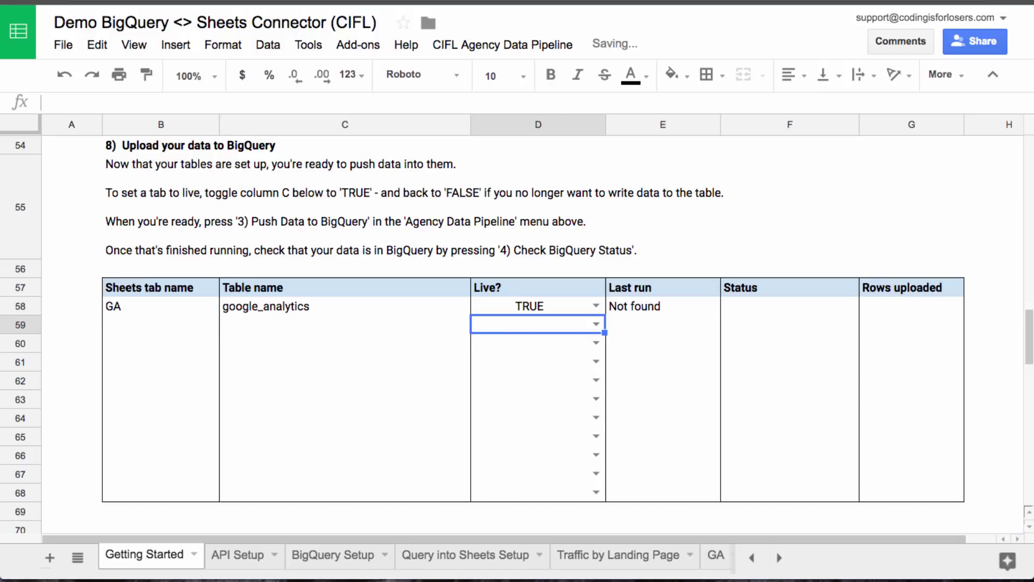
pyautogui.press('Up')
pyautogui.press('Right')
pyautogui.press('Left')
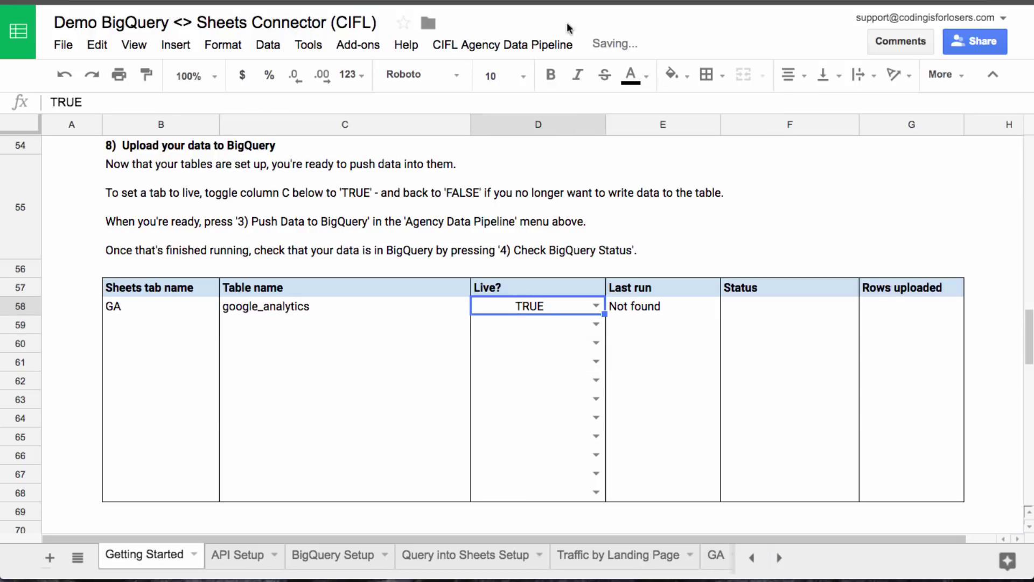
pyautogui.click(555, 44)
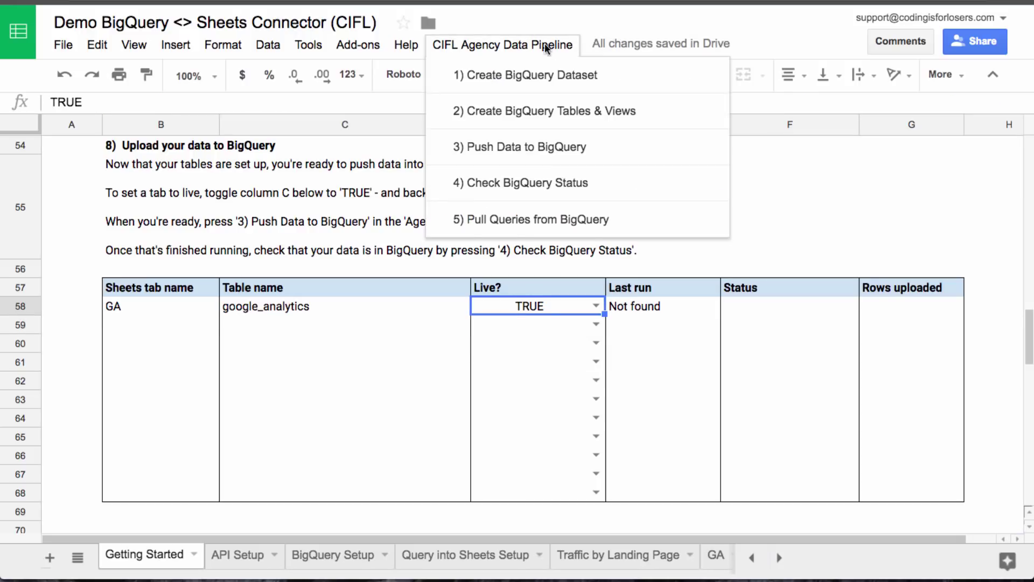
# - Push the live GA data with 3) Push Data to BigQuery
pyautogui.click(556, 159)
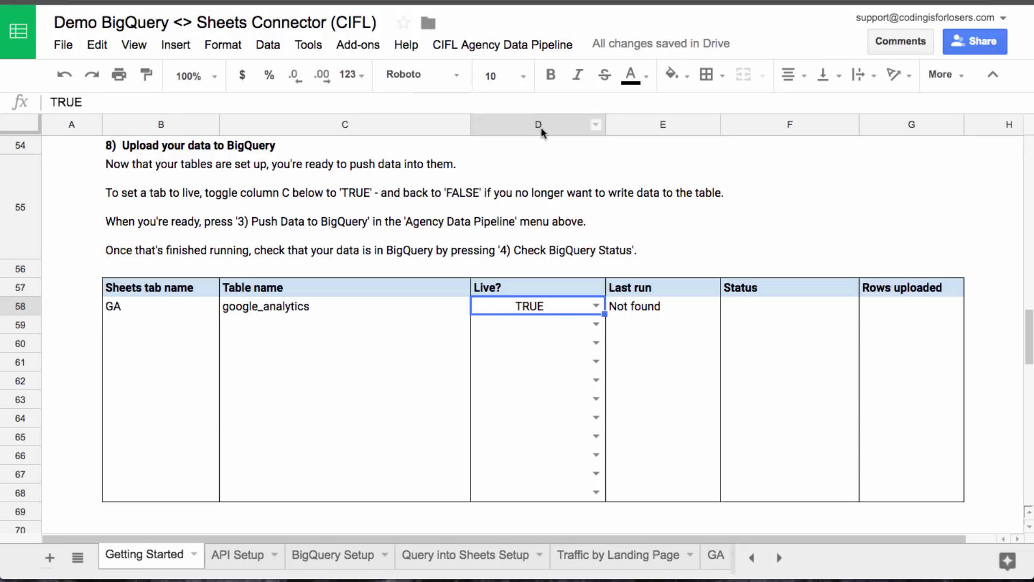
pyautogui.click(619, 307)
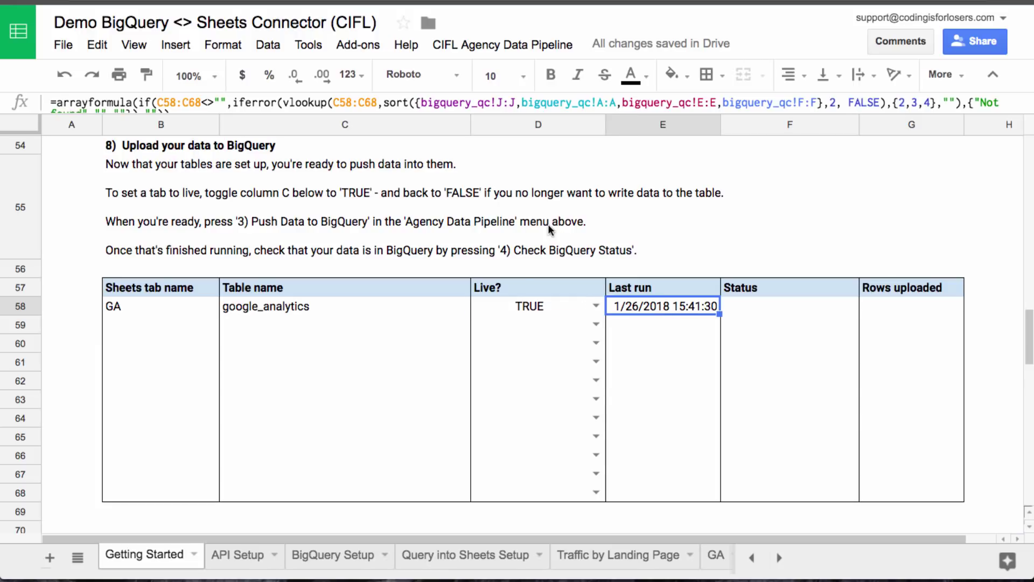
pyautogui.click(519, 303)
# - Run 4) Check BigQuery Status and confirm the upload is Successful with 100 rows
pyautogui.click(521, 45)
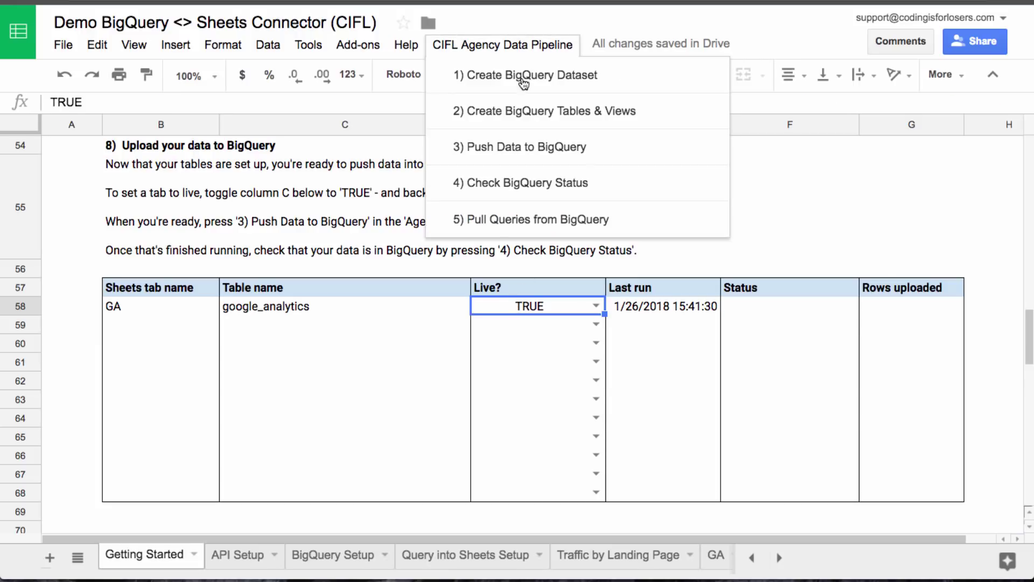
pyautogui.click(528, 183)
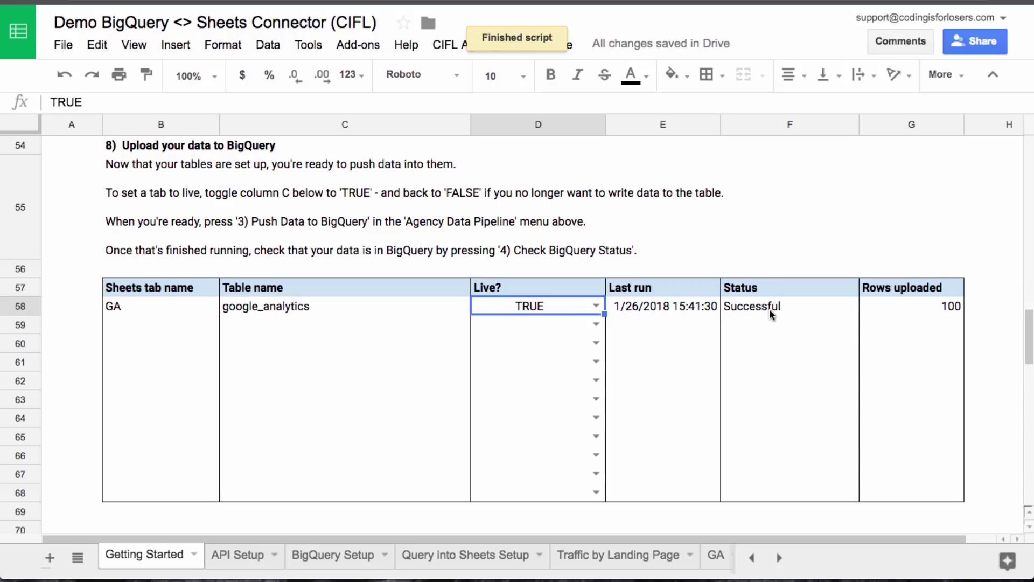
pyautogui.click(769, 313)
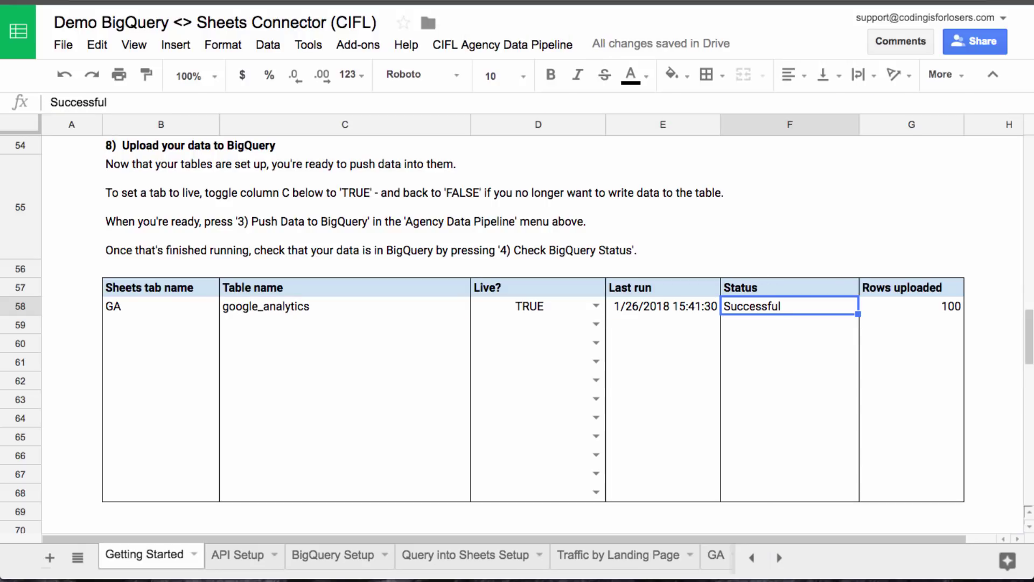
pyautogui.click(925, 307)
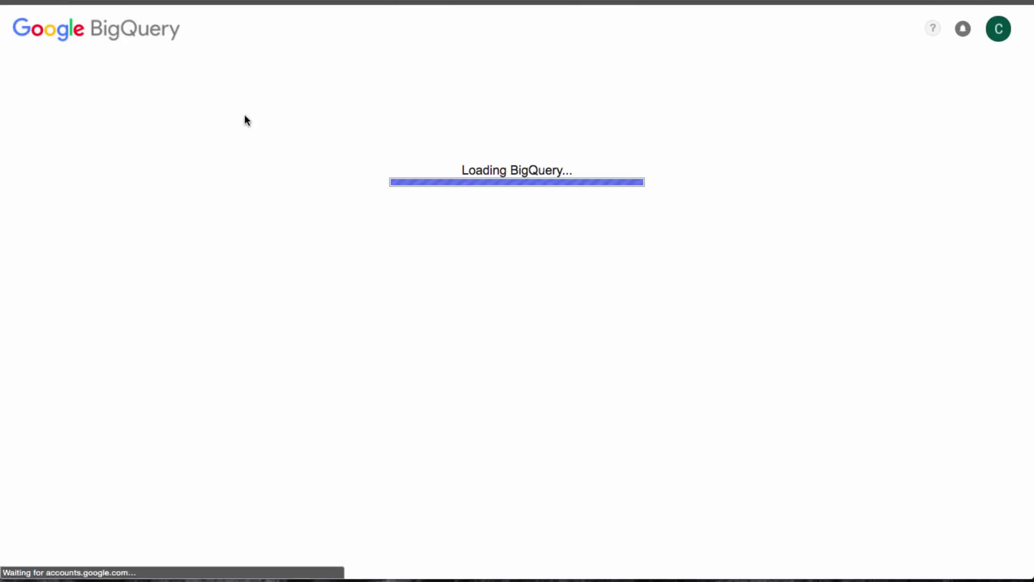
# - Preview the google_analytics table rows and scroll right to sessions and goal_completions
pyautogui.click(374, 118)
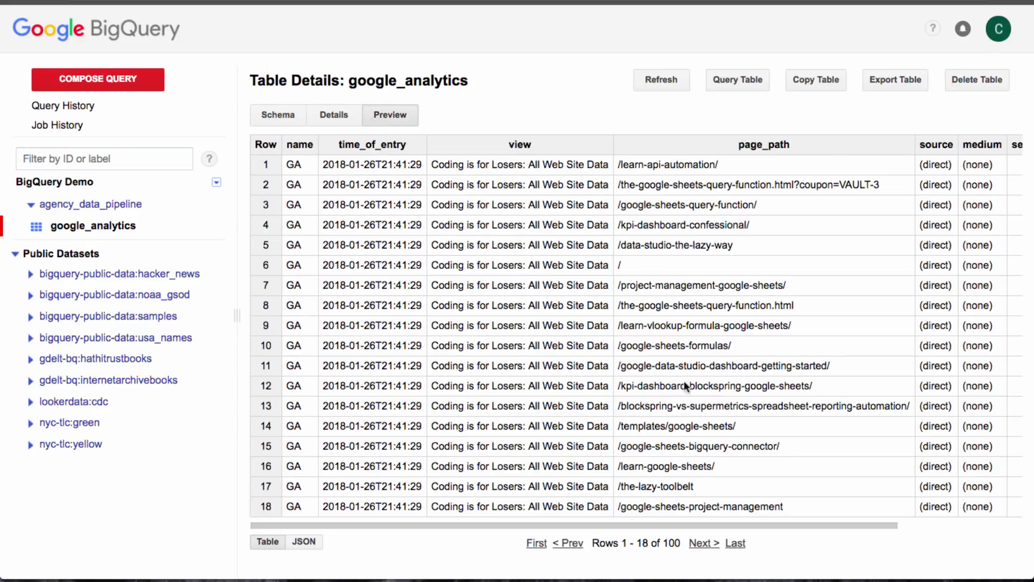
pyautogui.hscroll(5, 712, 329)
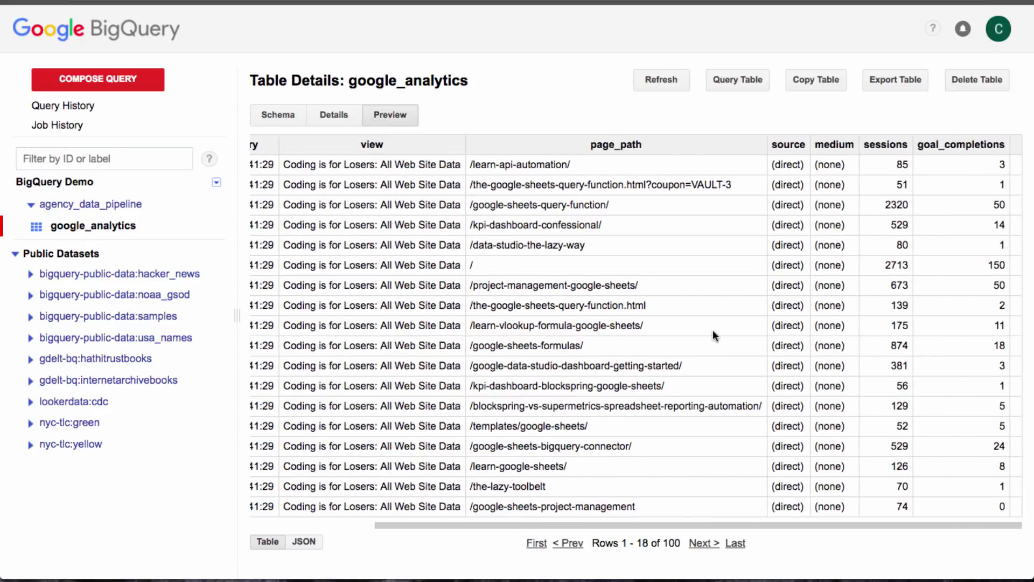
pyautogui.hscroll(-5, 713, 330)
pyautogui.moveTo(323, 165); pyautogui.dragTo(422, 163)
pyautogui.click(422, 162)
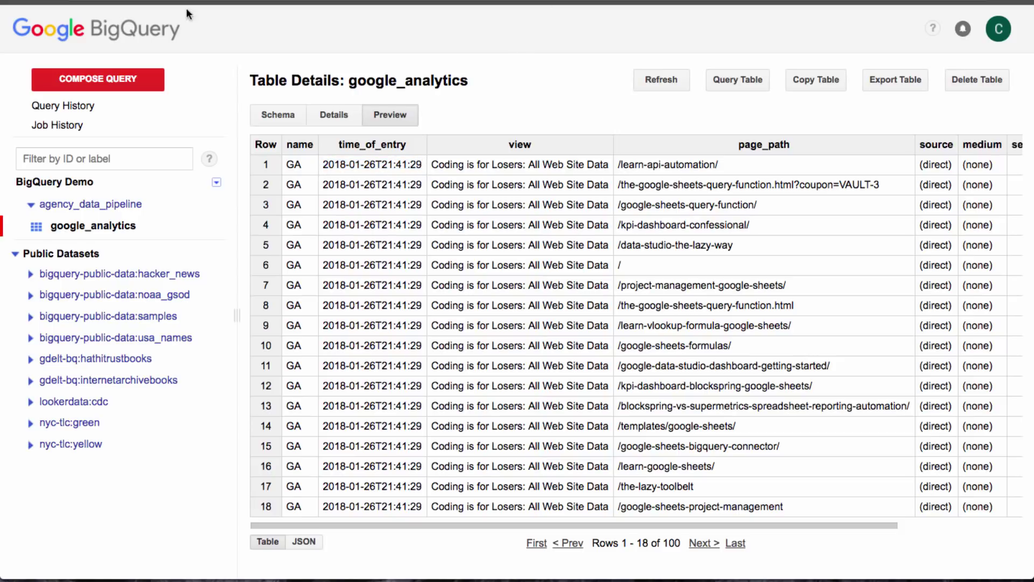
pyautogui.hscroll(5, 433, 239)
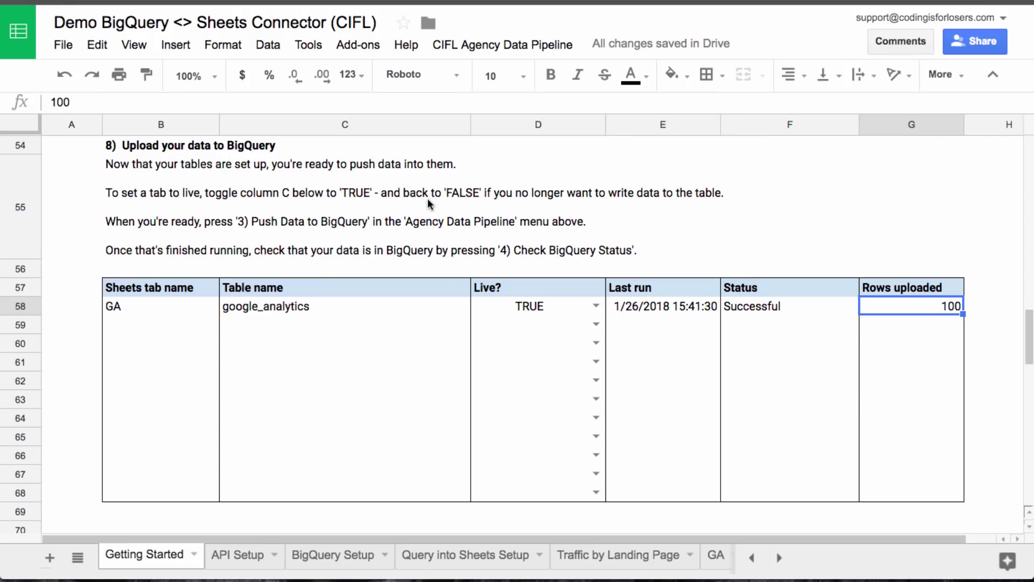
# - Look over the GA and BigQuery Setup tabs, then go back to Getting Started
pyautogui.scroll(-7, 446, 365)
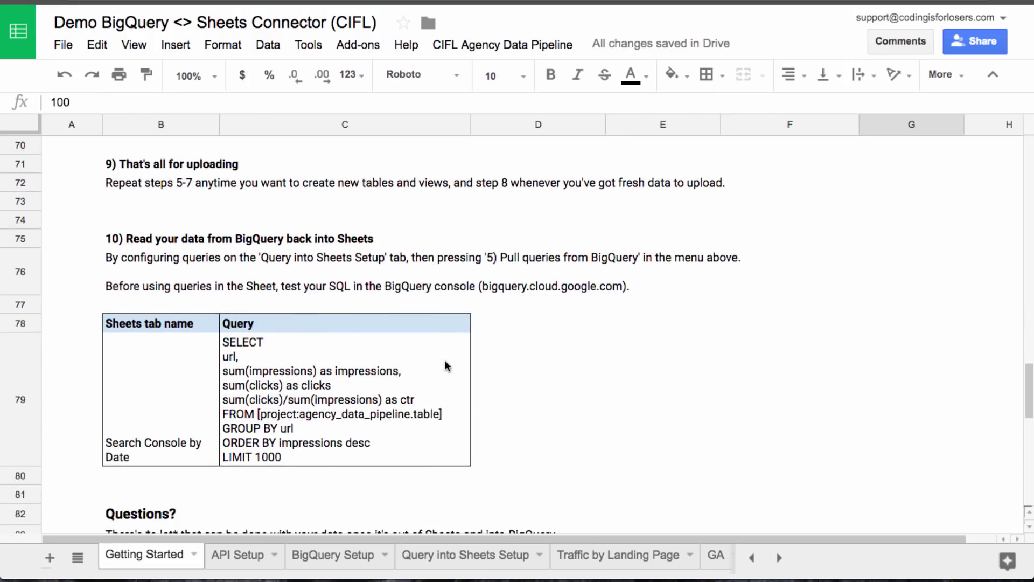
pyautogui.scroll(2, 446, 365)
pyautogui.scroll(10, 444, 364)
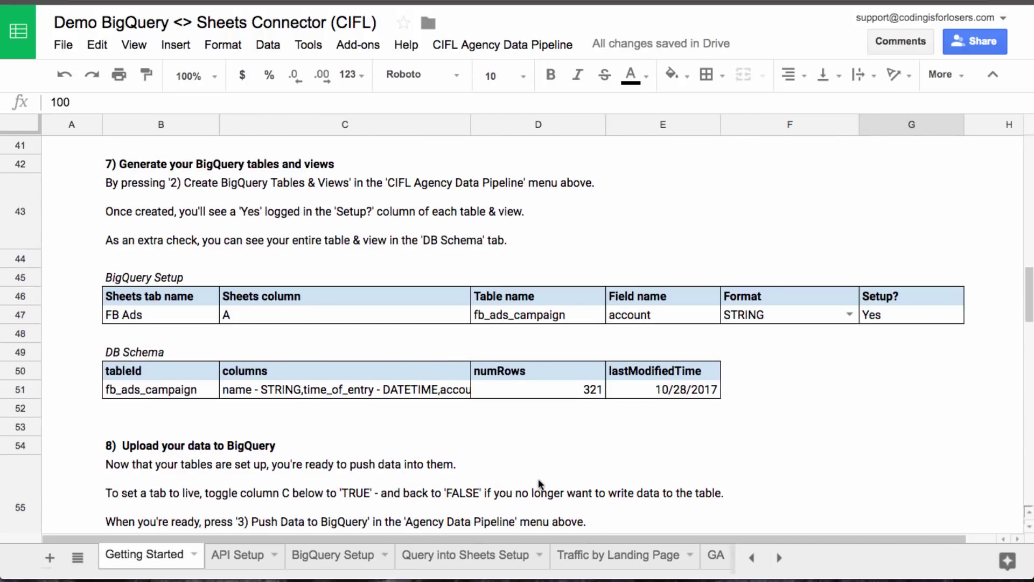
pyautogui.click(714, 556)
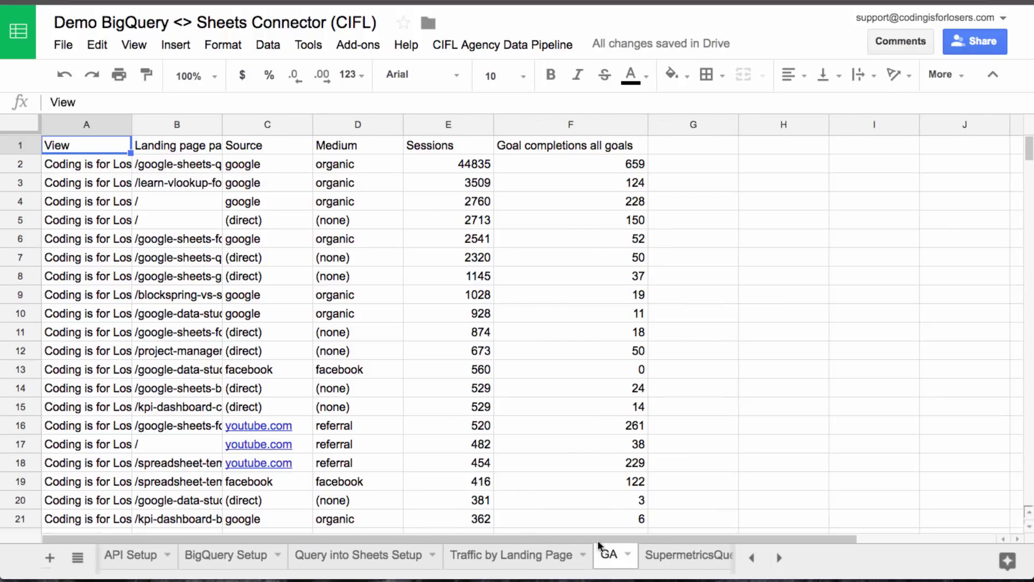
pyautogui.click(210, 563)
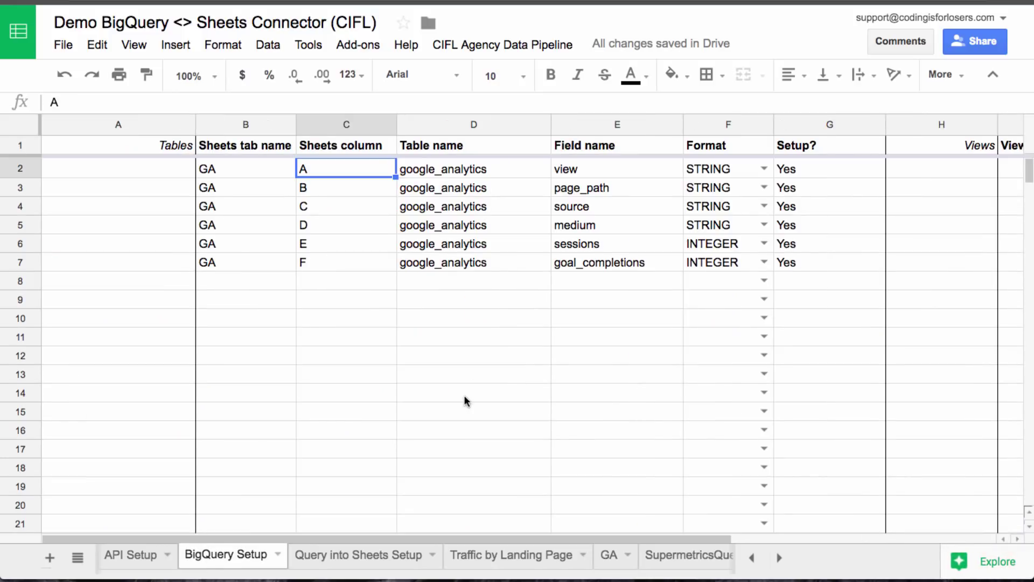
pyautogui.click(752, 557)
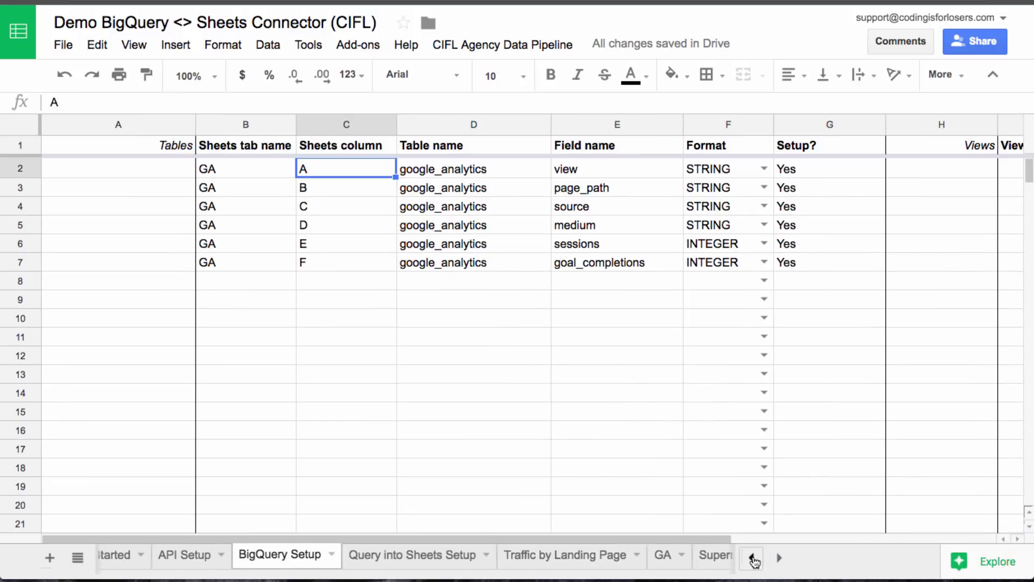
pyautogui.click(752, 556)
pyautogui.click(157, 555)
# - Move down Getting Started to read the step-10 example SELECT query
pyautogui.scroll(-5, 413, 439)
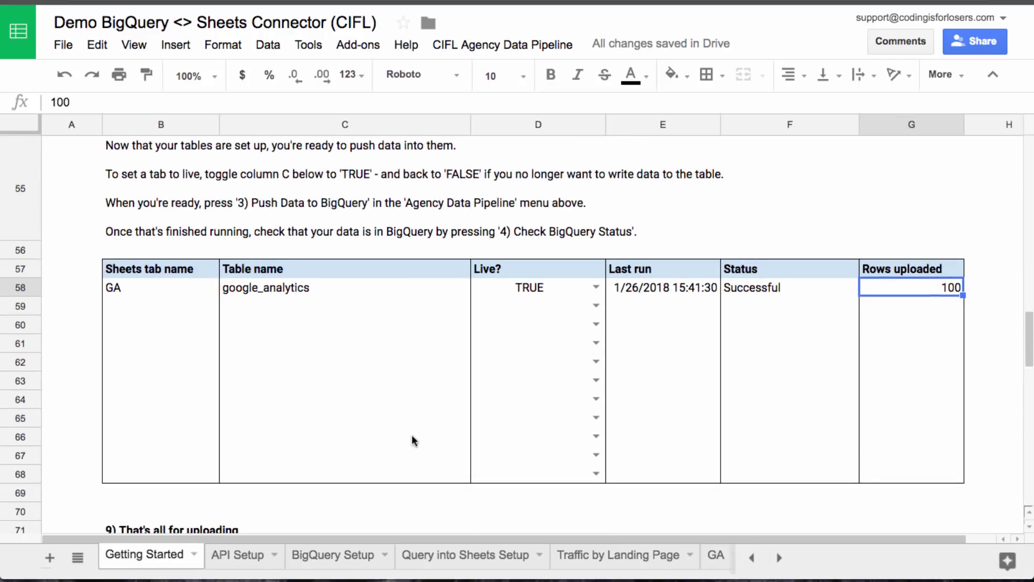
pyautogui.click(518, 52)
pyautogui.click(409, 307)
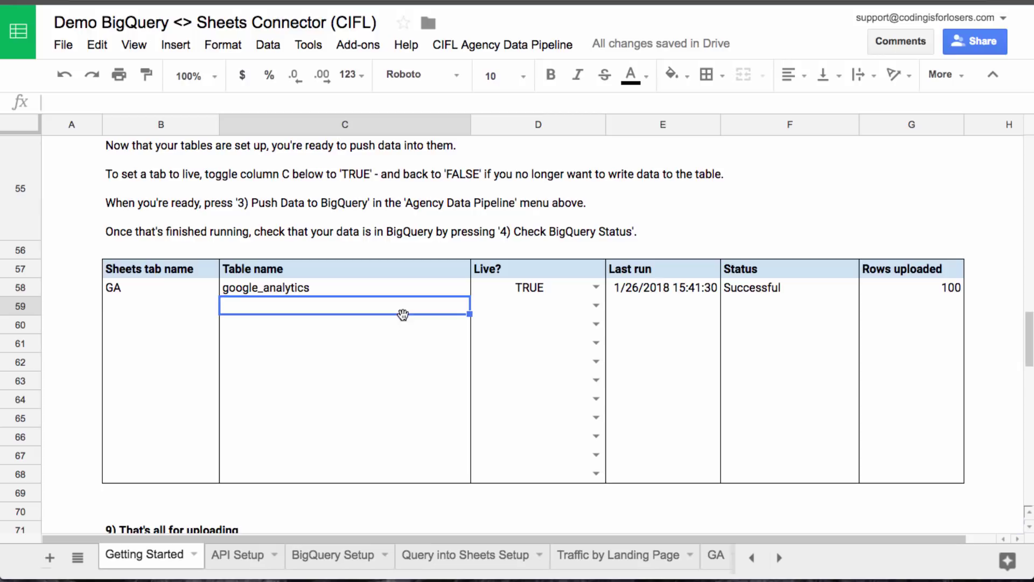
pyautogui.press('Down')
pyautogui.press('Down')
pyautogui.press('Down')
pyautogui.press('Down')
pyautogui.press('Down')
pyautogui.press('Down')
pyautogui.press('Down')
pyautogui.press('Down')
pyautogui.press('Down')
pyautogui.press('Down')
pyautogui.press('Down')
pyautogui.press('Down')
pyautogui.press('Down')
pyautogui.press('Down')
pyautogui.press('Down')
pyautogui.press('Down')
pyautogui.press('Down')
pyautogui.press('Down')
pyautogui.press('Down')
pyautogui.press('Down')
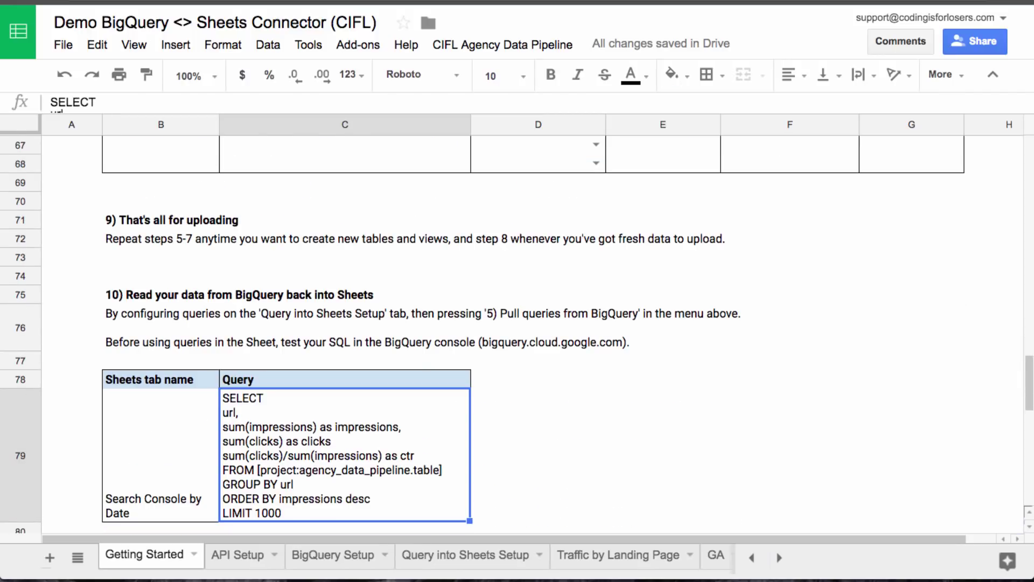
pyautogui.press('Up')
pyautogui.press('Down')
pyautogui.press('Down')
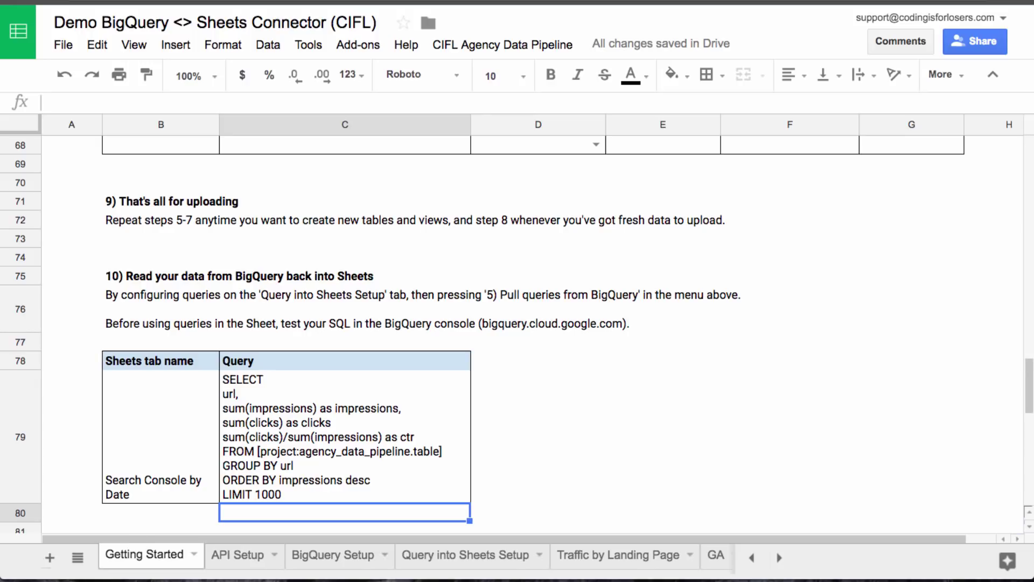
pyautogui.press('Down')
pyautogui.press('Up')
pyautogui.press('Up')
pyautogui.press('Down')
pyautogui.press('Down')
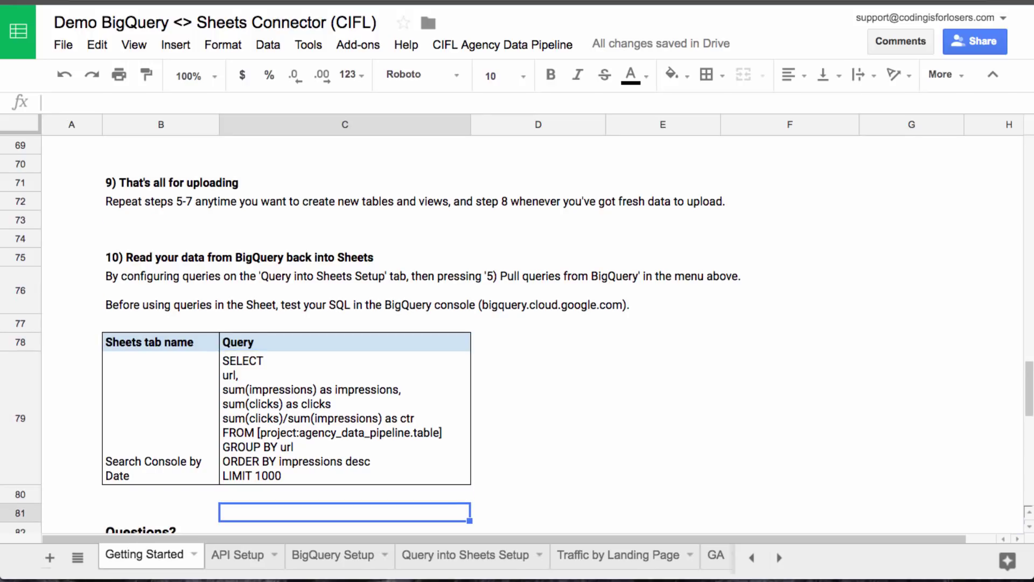
pyautogui.press('Down')
pyautogui.press('Down')
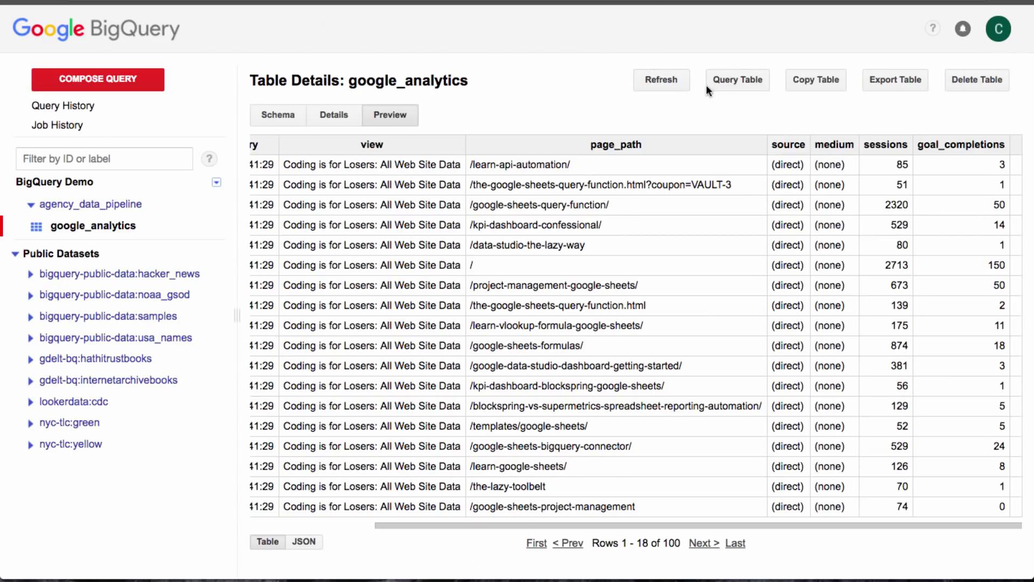
# - Start a new google_analytics query selecting page_path and sum(sessions)
pyautogui.click(735, 82)
pyautogui.click(333, 105)
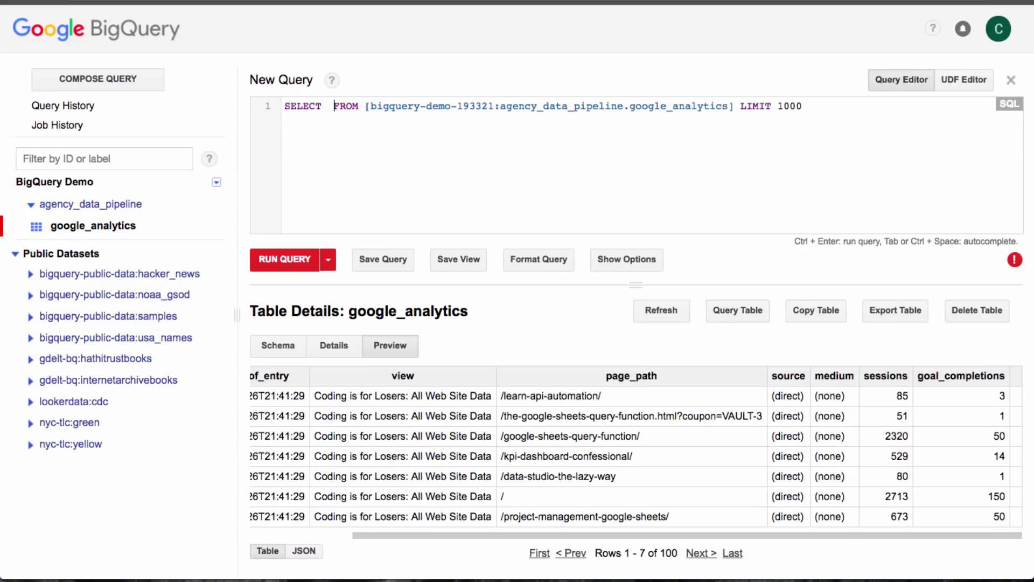
pyautogui.press('Return')
pyautogui.press('Return')
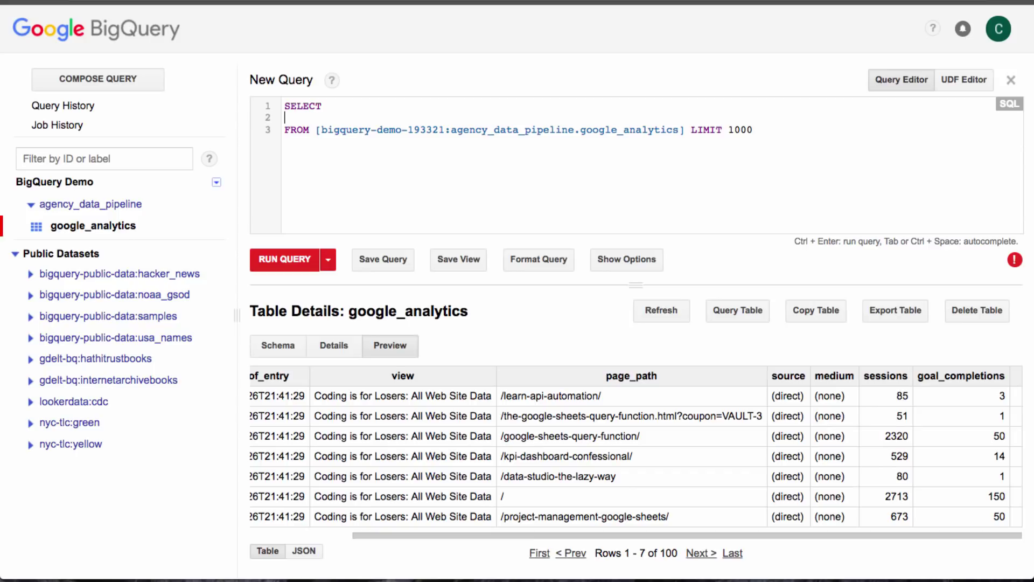
pyautogui.write('page_path,')
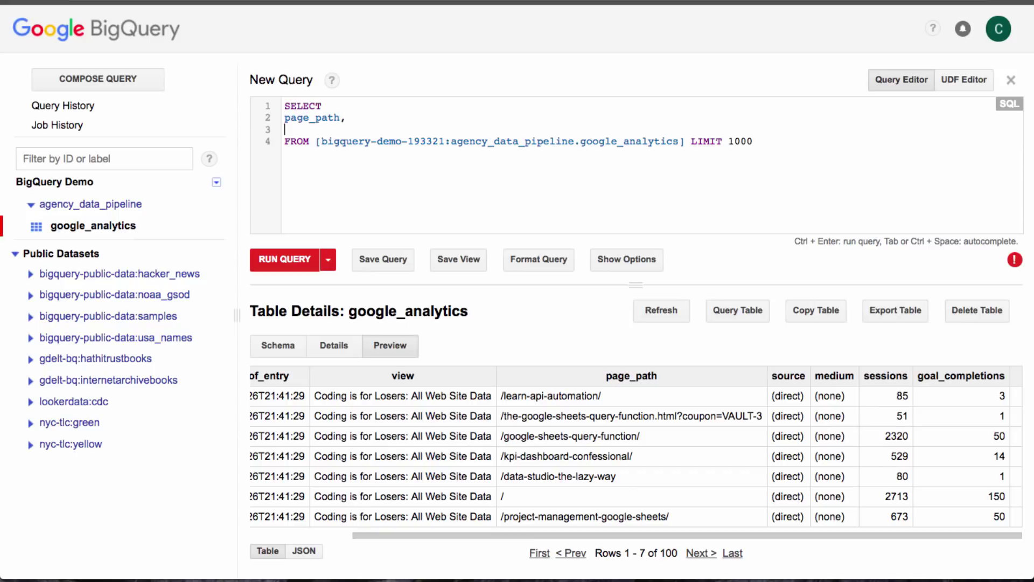
pyautogui.write('sum(sessions),')
pyautogui.press('Return')
pyautogui.write('sum)g')
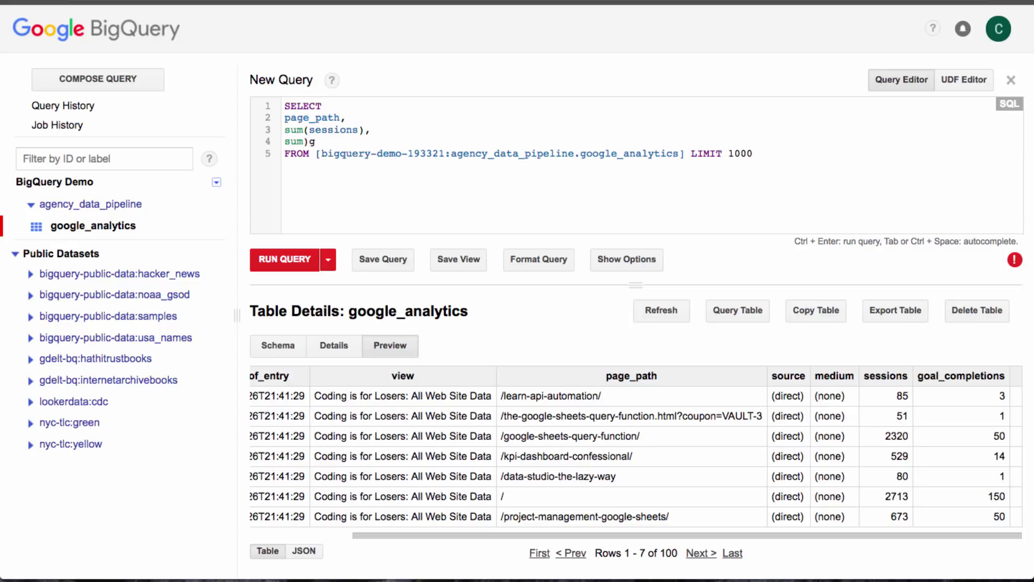
pyautogui.press('BackSpace')
pyautogui.press('BackSpace')
pyautogui.write('(goal_co')
pyautogui.hotkey('shift', 'Home')
pyautogui.press('BackSpace')
pyautogui.press('BackSpace')
pyautogui.press('BackSpace')
pyautogui.write('/')
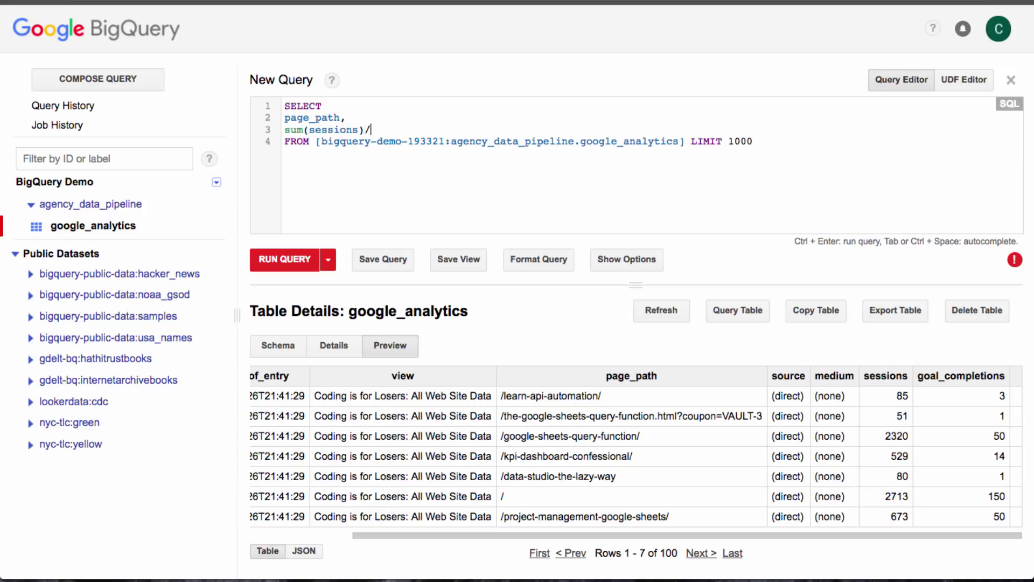
pyautogui.press('BackSpace')
# - Turn the column into sum(goal_completions)/sum(sessions) as conversion_rate, with LIMIT 1000 on its own line
pyautogui.click(284, 129)
pyautogui.write('sum(goal_completions)/')
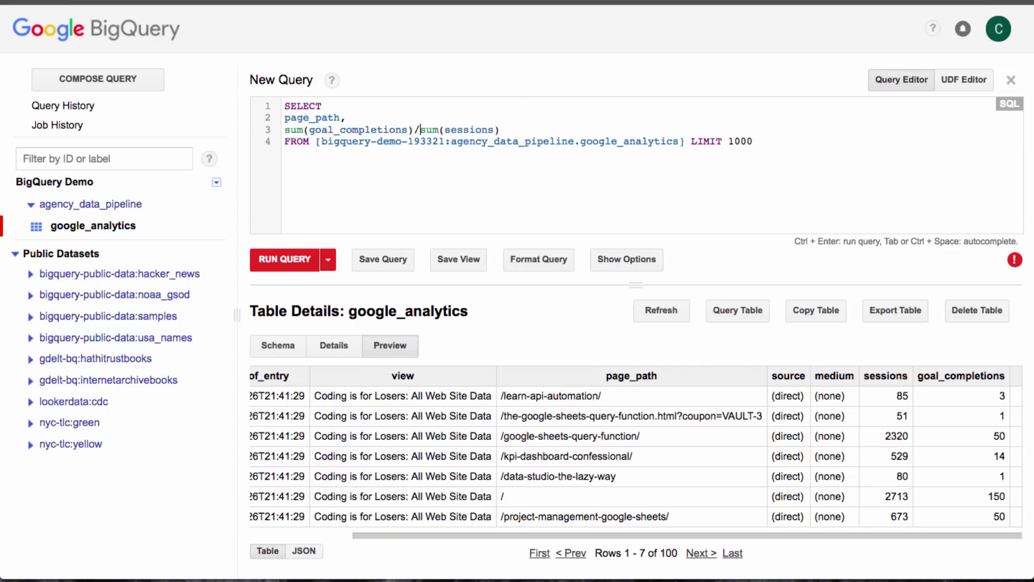
pyautogui.click(499, 129)
pyautogui.write('as conversion')
pyautogui.press('BackSpace')
pyautogui.press('BackSpace')
pyautogui.press('BackSpace')
pyautogui.press('BackSpace')
pyautogui.press('BackSpace')
pyautogui.write('ersion_d')
pyautogui.press('BackSpace')
pyautogui.press('BackSpace')
pyautogui.write('_rate')
pyautogui.press('Return')
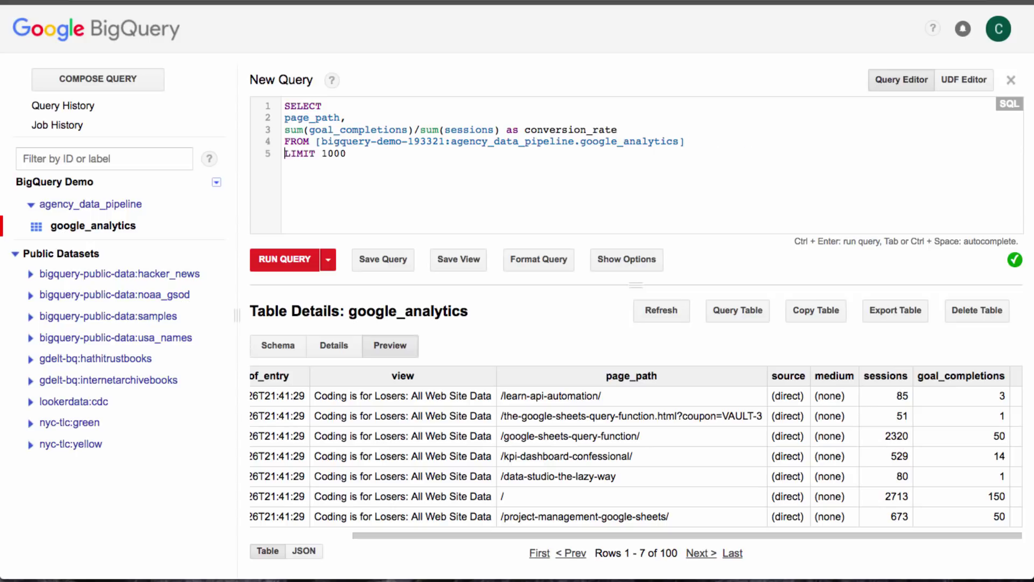
pyautogui.press('Return')
pyautogui.press('Up')
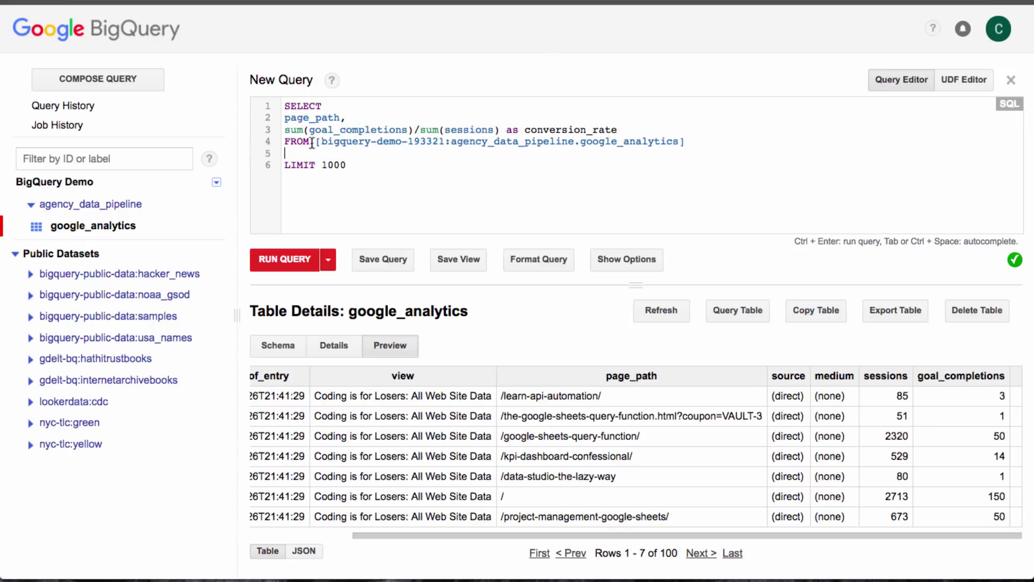
# - Inspect the FROM reference's project id, dataset agency_data_pipeline and table google_analytics
pyautogui.click(322, 142)
pyautogui.click(441, 141)
pyautogui.moveTo(443, 141); pyautogui.dragTo(326, 141)
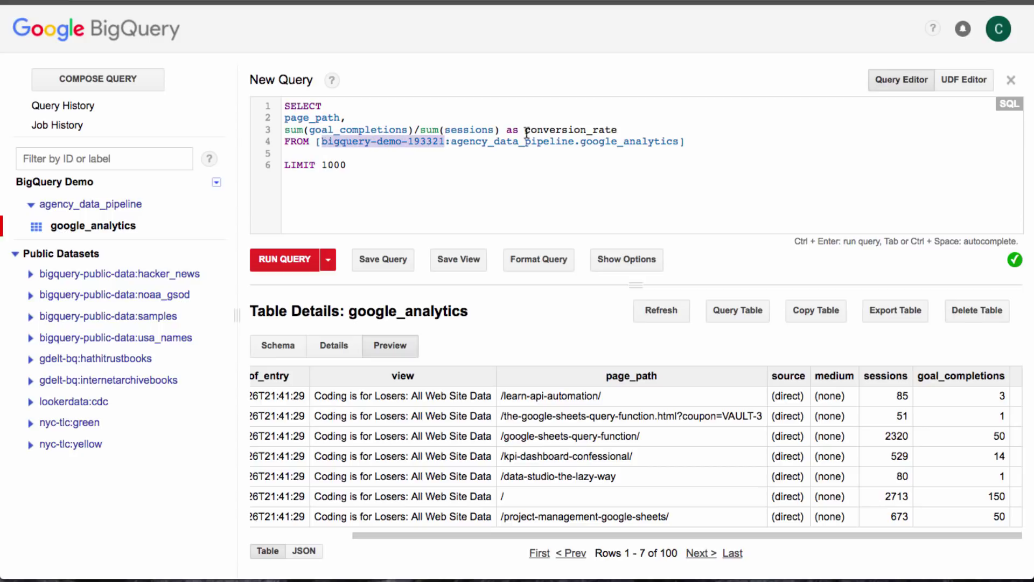
pyautogui.click(464, 141)
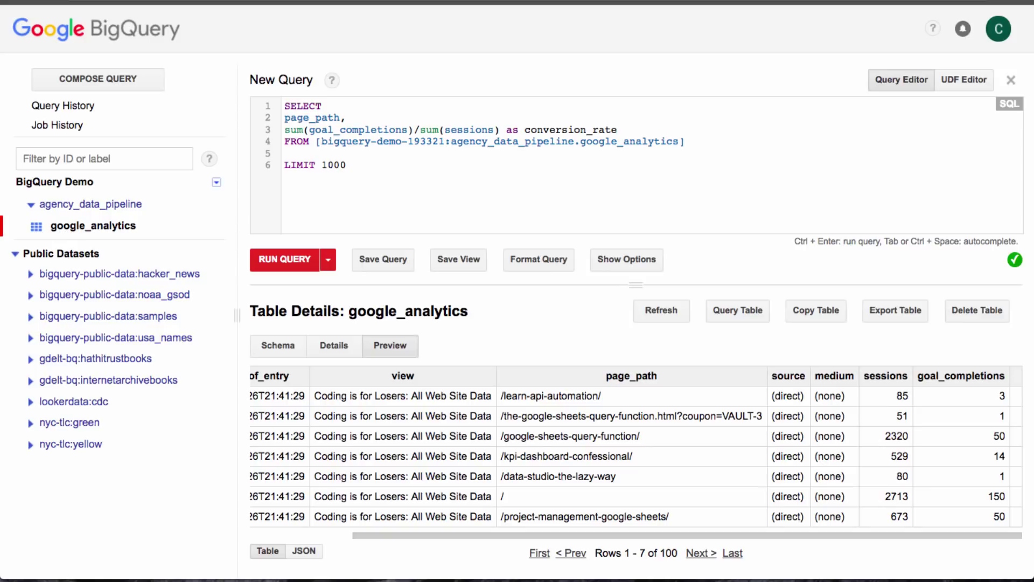
pyautogui.moveTo(451, 142); pyautogui.dragTo(575, 141)
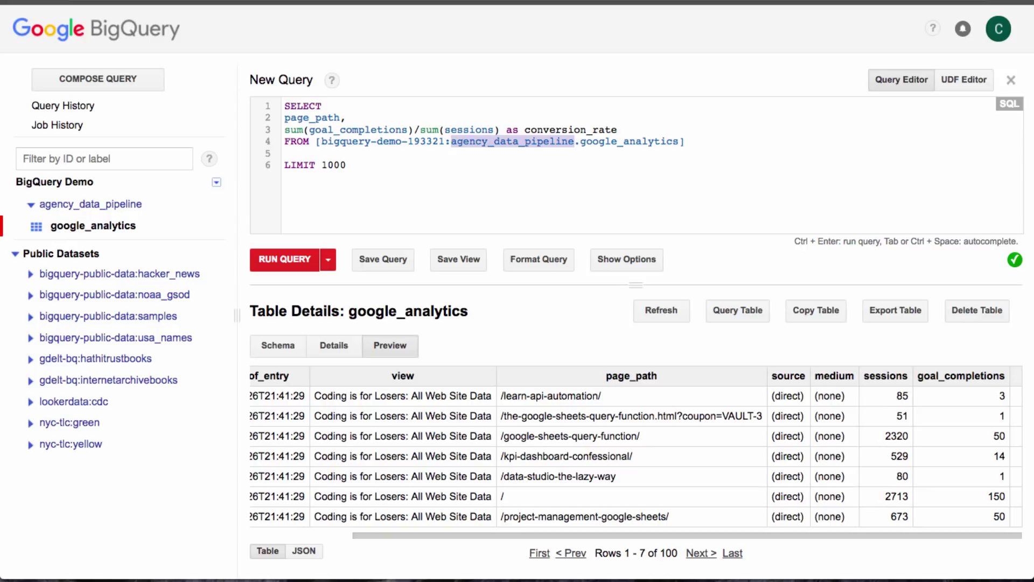
pyautogui.moveTo(580, 141); pyautogui.dragTo(680, 141)
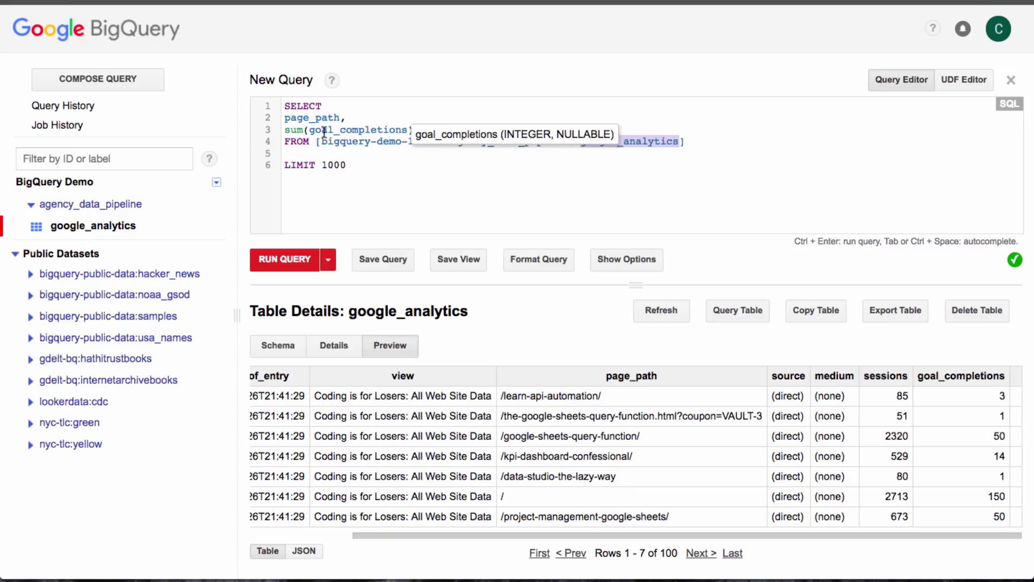
# - Add a #standardSQL directive as the first line of the query
pyautogui.click(286, 107)
pyautogui.press('Return')
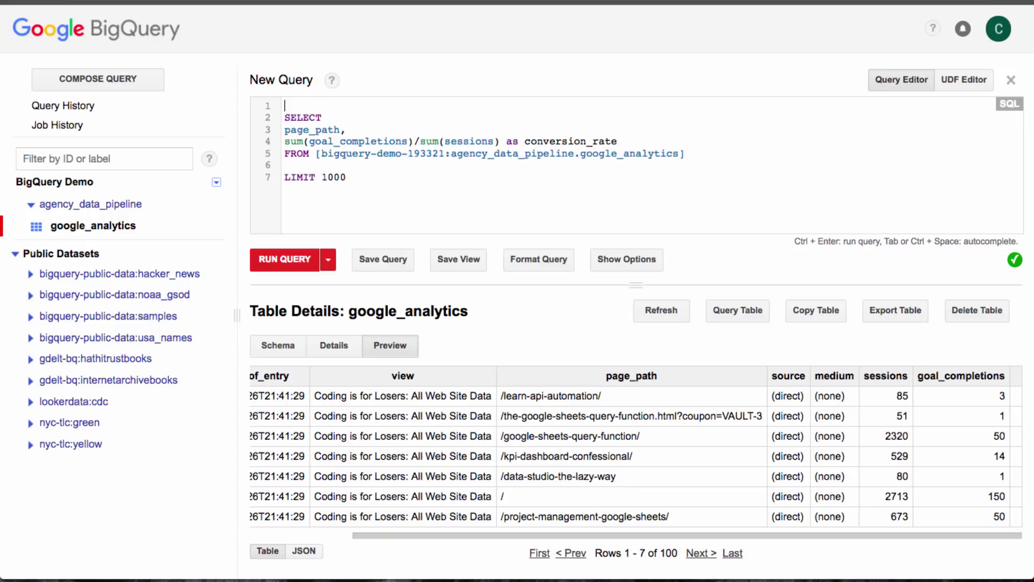
pyautogui.write('#standa')
pyautogui.press('BackSpace')
pyautogui.write('dardSq')
pyautogui.press('BackSpace')
pyautogui.write('QL')
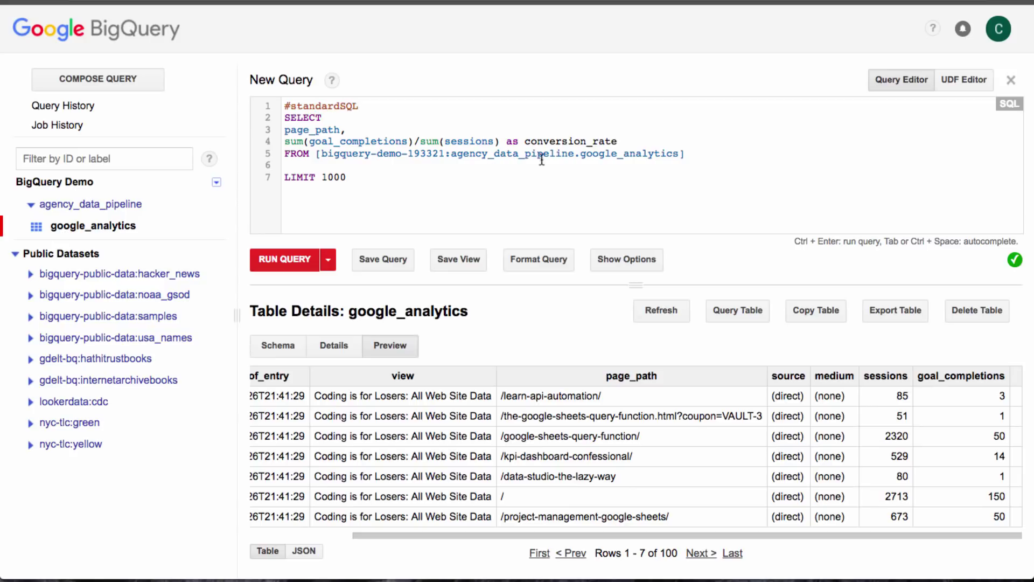
# - Convert the table reference to backtick and dot syntax, writing the directive as #standardsql
pyautogui.click(318, 154)
pyautogui.press('BackSpace')
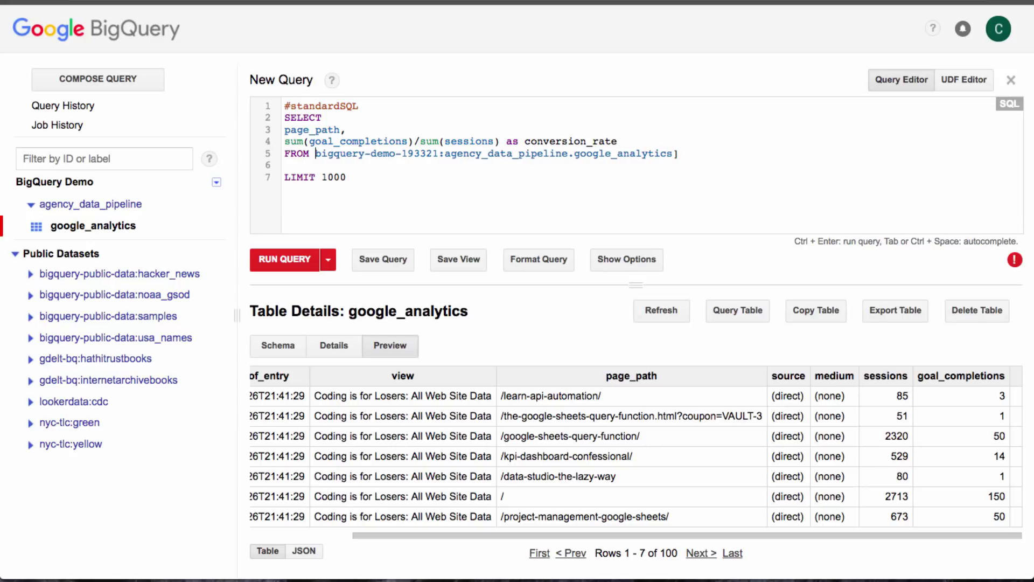
pyautogui.write('`')
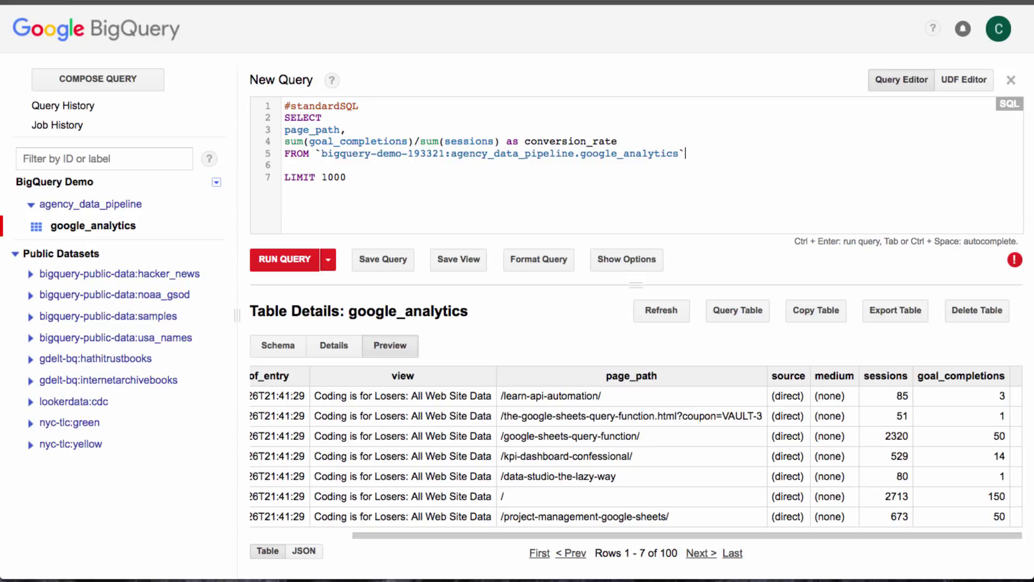
pyautogui.click(450, 155)
pyautogui.press('BackSpace')
pyautogui.write('.')
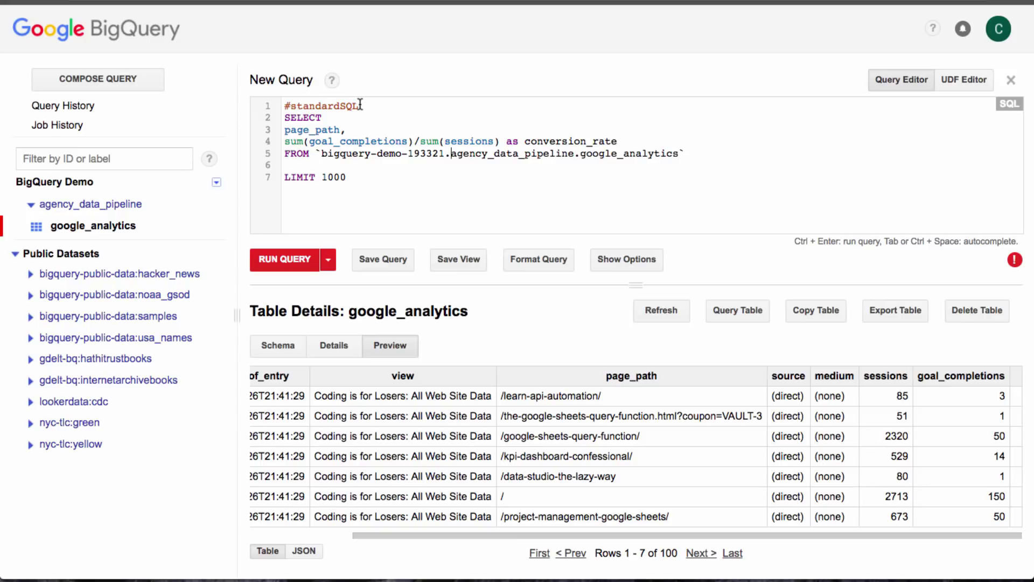
pyautogui.moveTo(360, 105); pyautogui.dragTo(339, 105)
pyautogui.write('sql')
# - Add group by page_path and order by conversion_rate desc, then run the query
pyautogui.click(400, 168)
pyautogui.write('group by page_path')
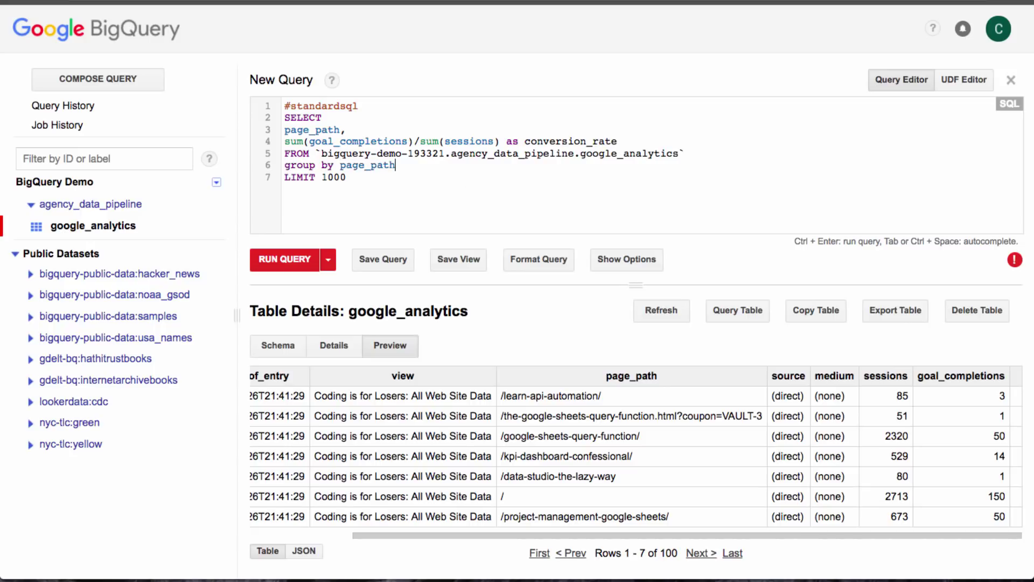
pyautogui.press('Return')
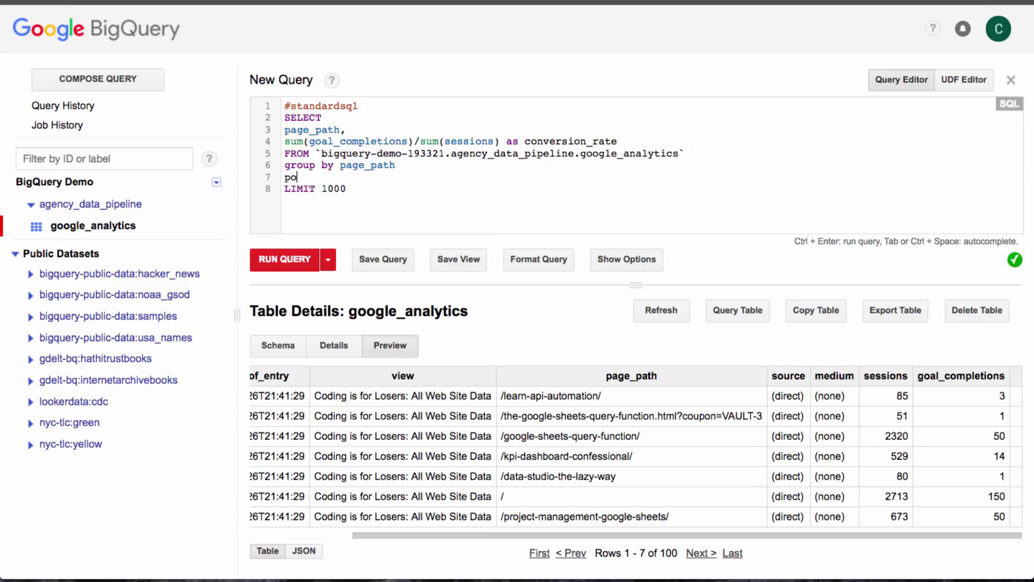
pyautogui.write('order by conversion_rate desc')
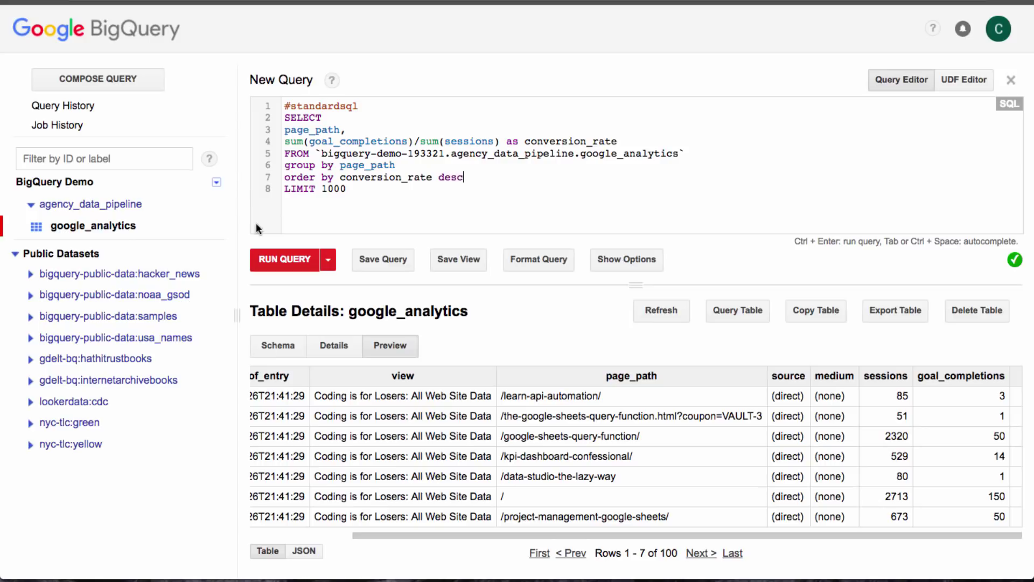
pyautogui.click(289, 263)
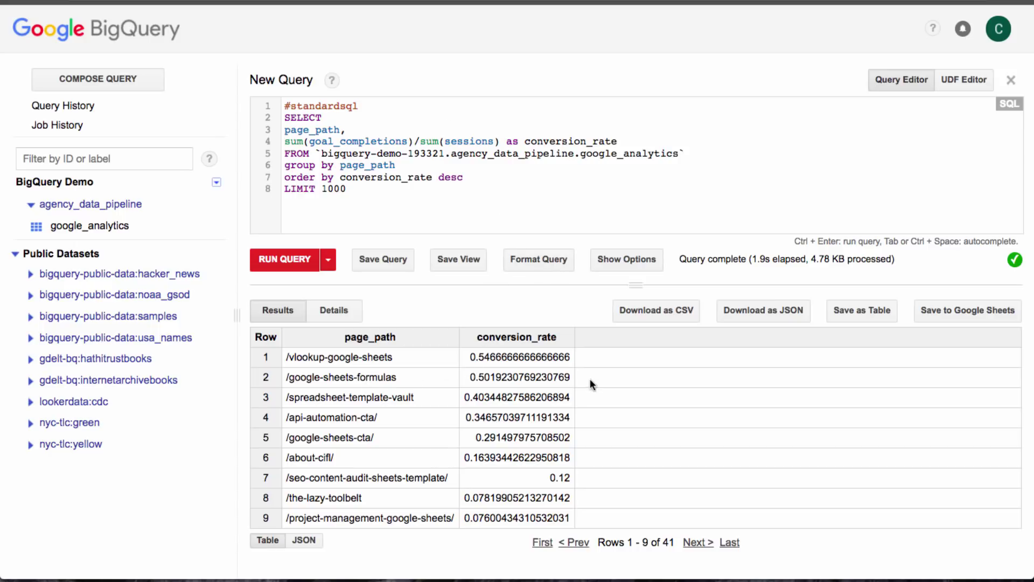
# - Copy the conversion_rate query into cell B2 of Query into Sheets Setup
pyautogui.hotkey('ctrl', 'a')
pyautogui.hotkey('ctrl', 'c')
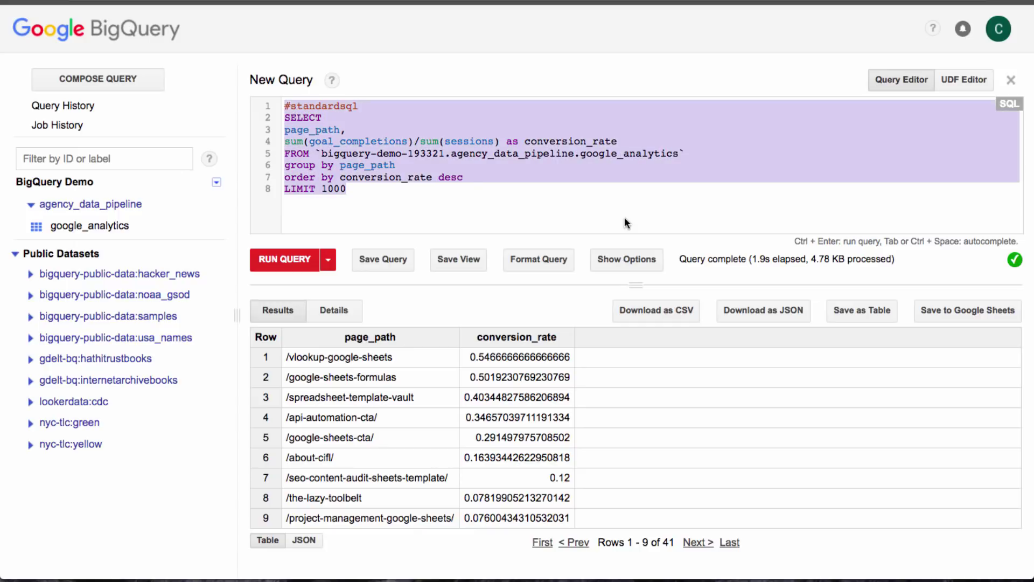
pyautogui.hotkey('ctrl', 'Tab')
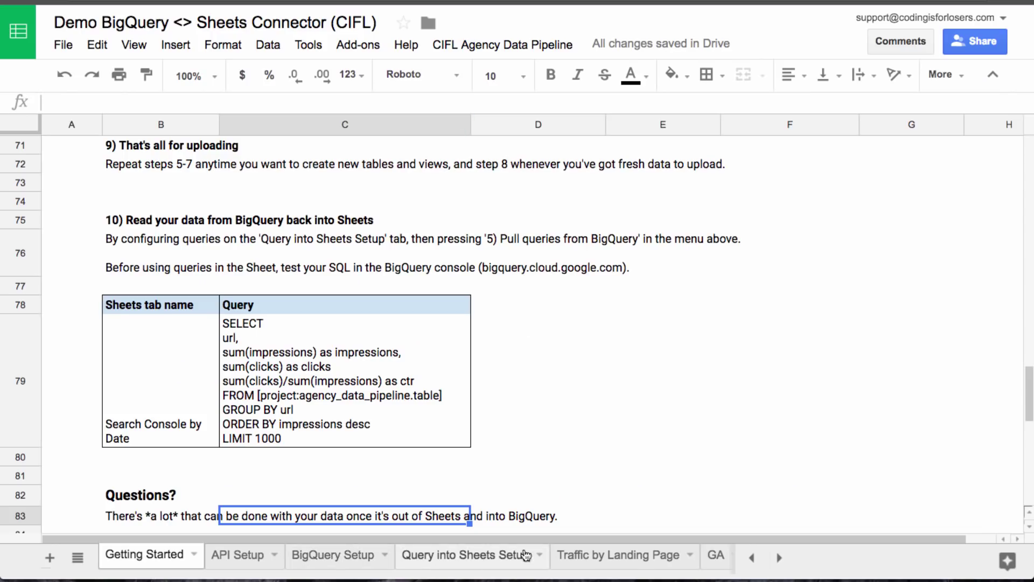
pyautogui.click(509, 558)
pyautogui.press('Right')
pyautogui.press('Down')
pyautogui.press('Return')
pyautogui.hotkey('ctrl', 'a')
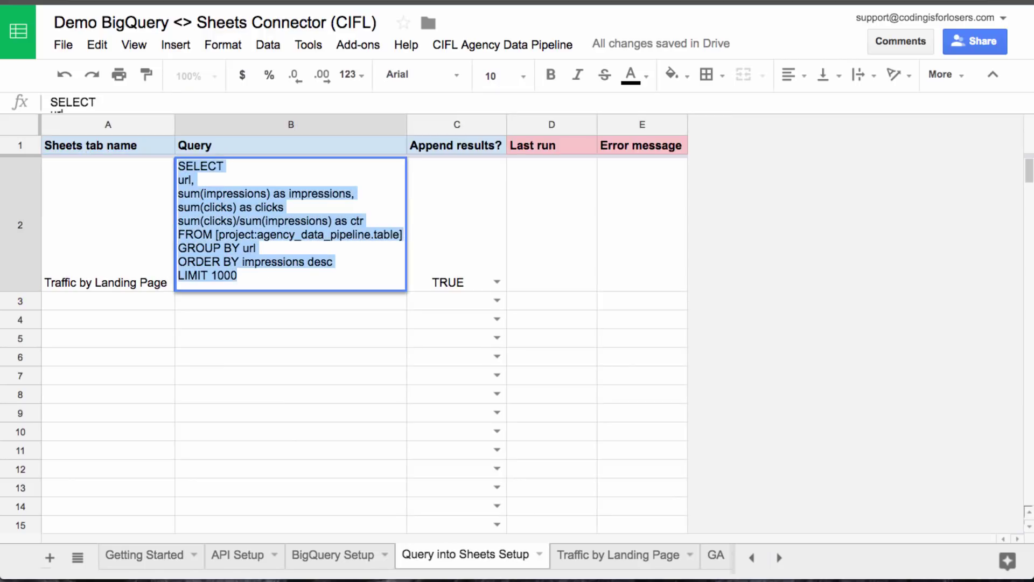
pyautogui.hotkey('ctrl', 'v')
pyautogui.press('Return')
# - Name the target tab 'Conversion Rate by Landing Page' in A2 and on the sheet tab
pyautogui.press('Up')
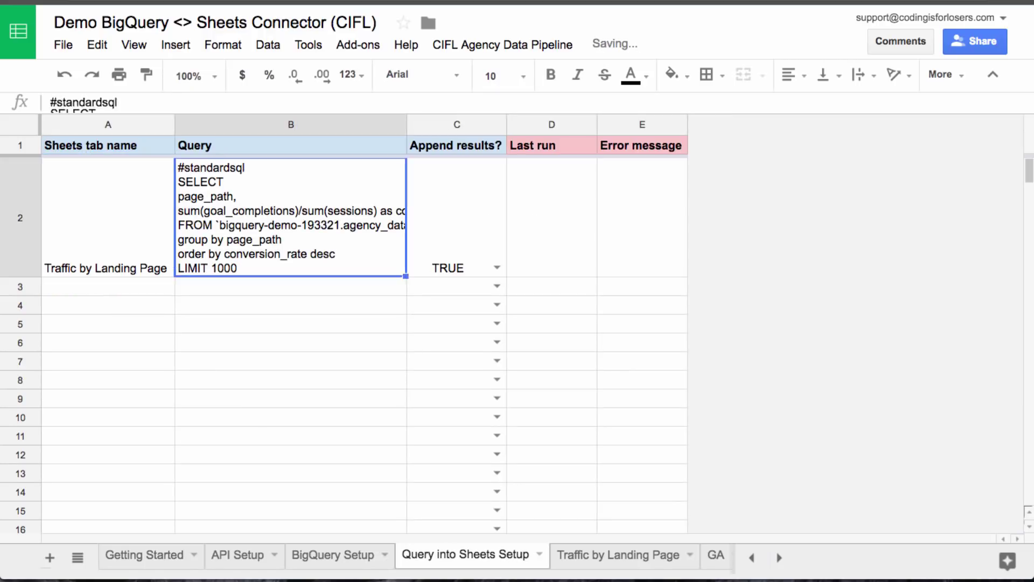
pyautogui.press('Left')
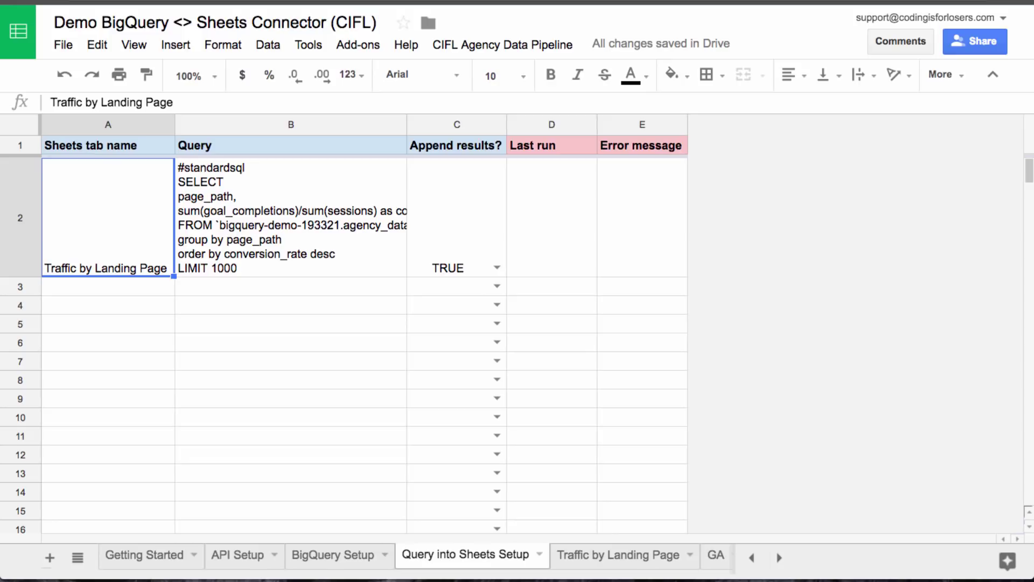
pyautogui.write('Conversion rat')
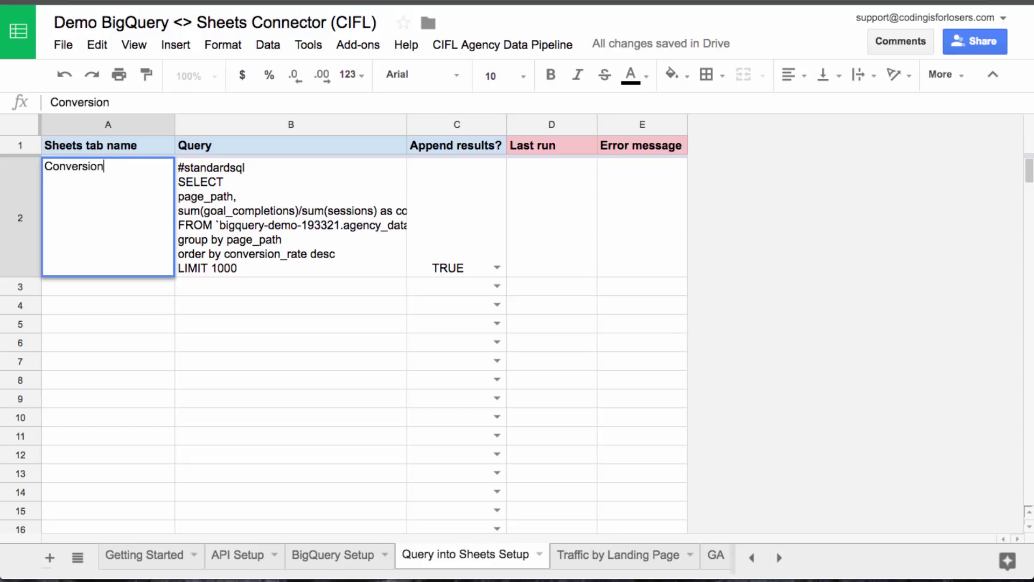
pyautogui.press('BackSpace')
pyautogui.press('BackSpace')
pyautogui.press('BackSpace')
pyautogui.press('BackSpace')
pyautogui.write('Rate by Landing')
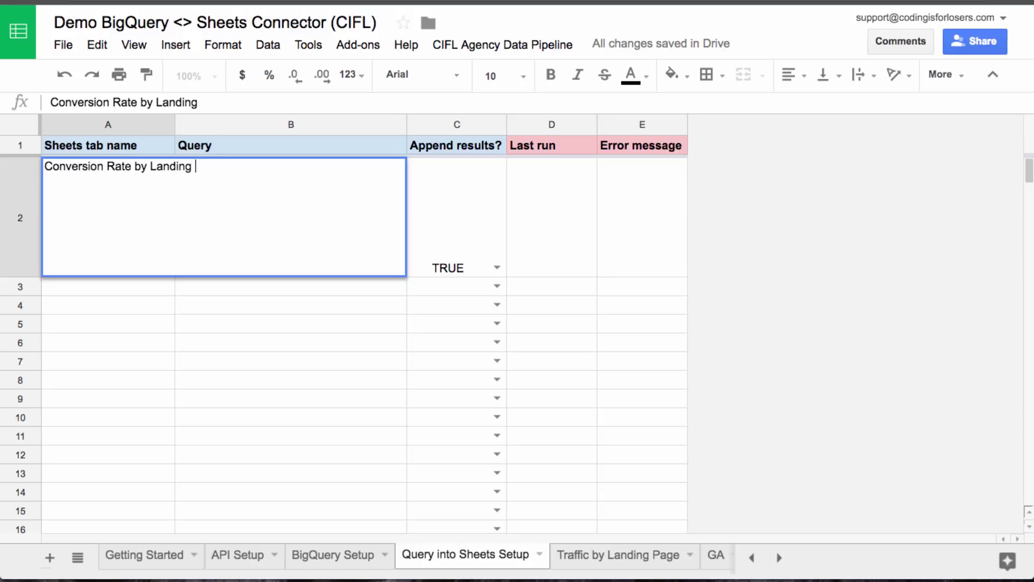
pyautogui.press('Return')
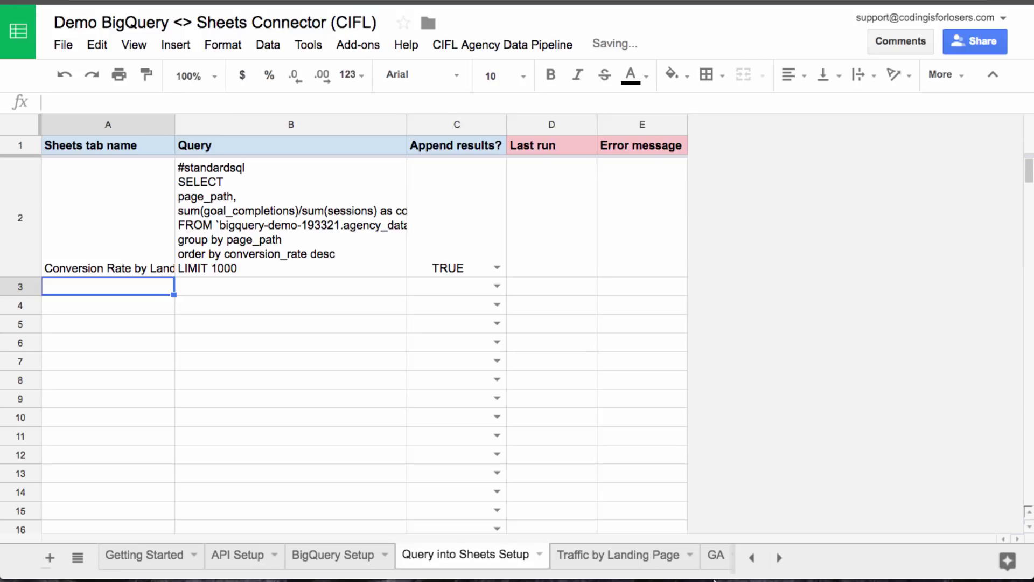
pyautogui.doubleClick(658, 546)
pyautogui.doubleClick(568, 553)
pyautogui.write('Conver')
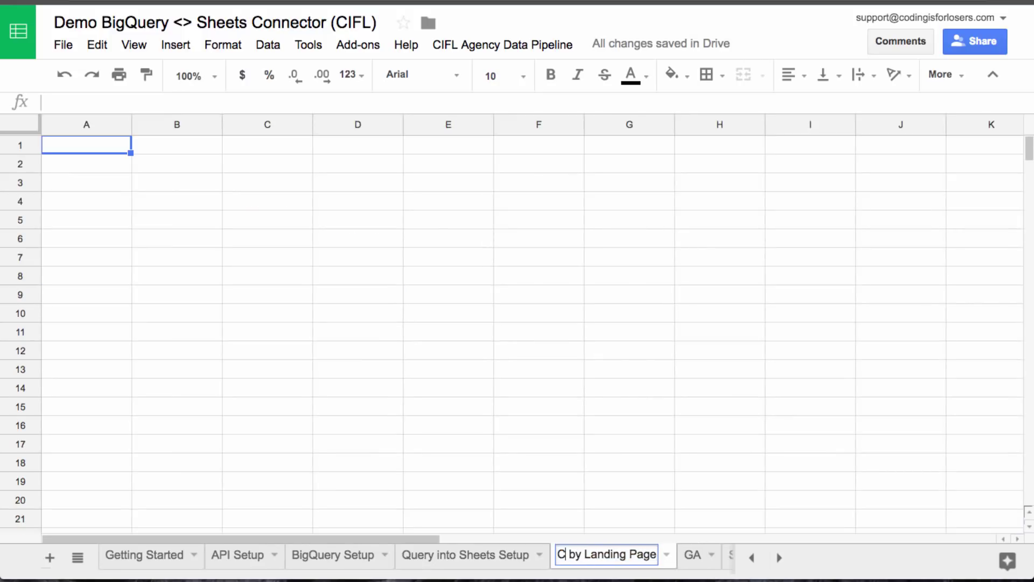
pyautogui.write('sion Rate')
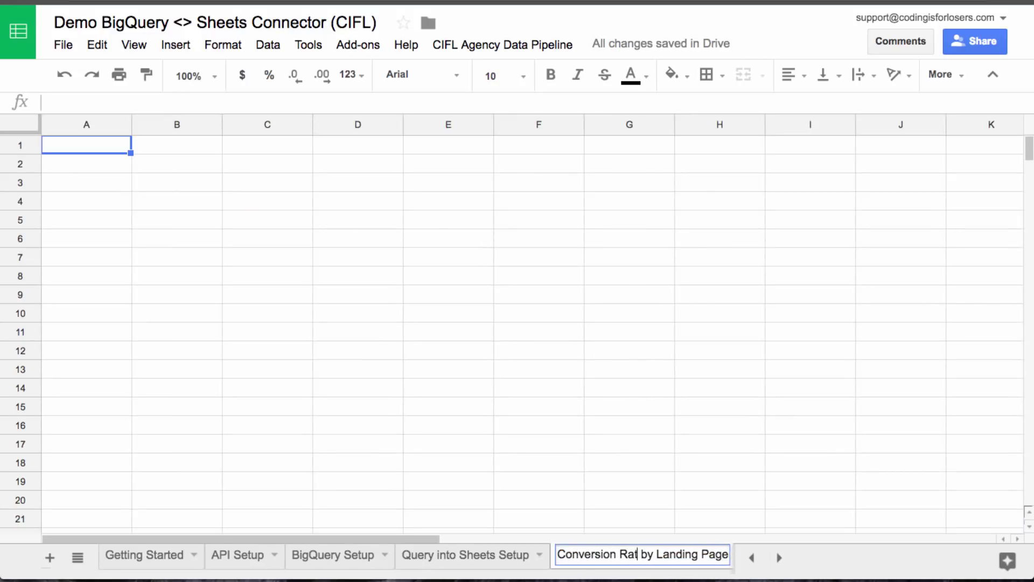
pyautogui.press('Return')
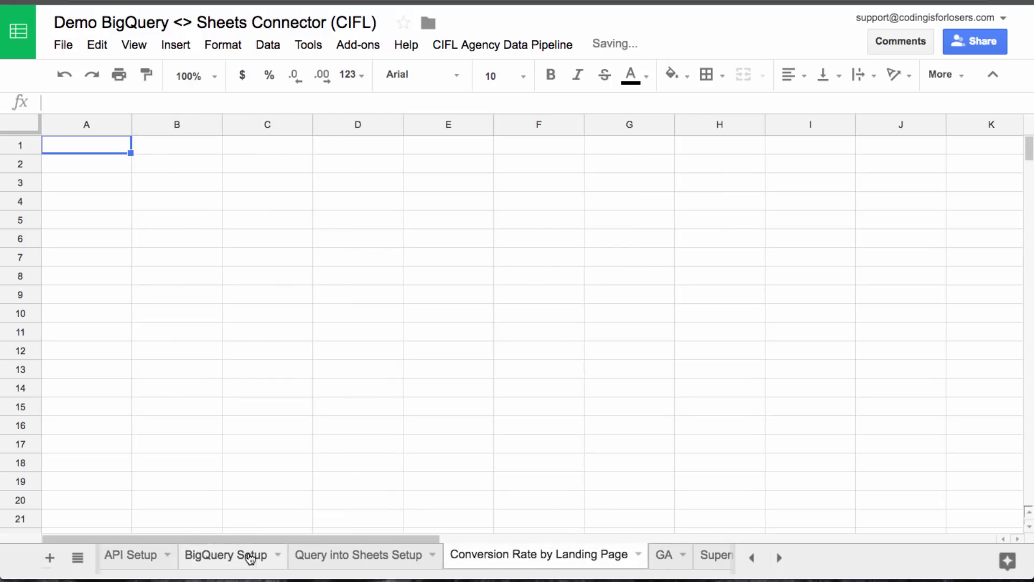
pyautogui.click(370, 552)
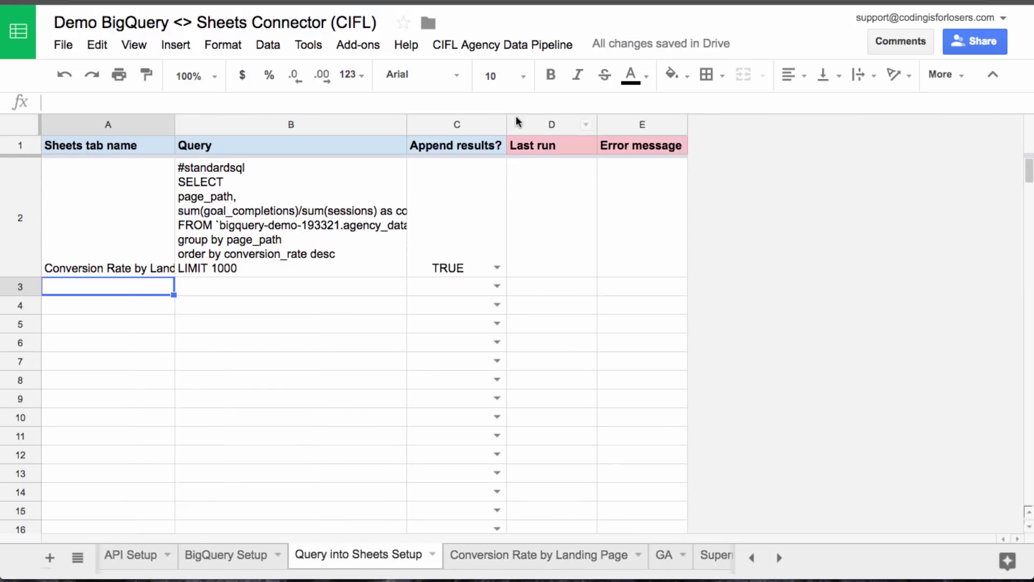
# - Run CIFL Agency Data Pipeline > 5) Pull Queries from BigQuery
pyautogui.click(495, 54)
pyautogui.click(531, 218)
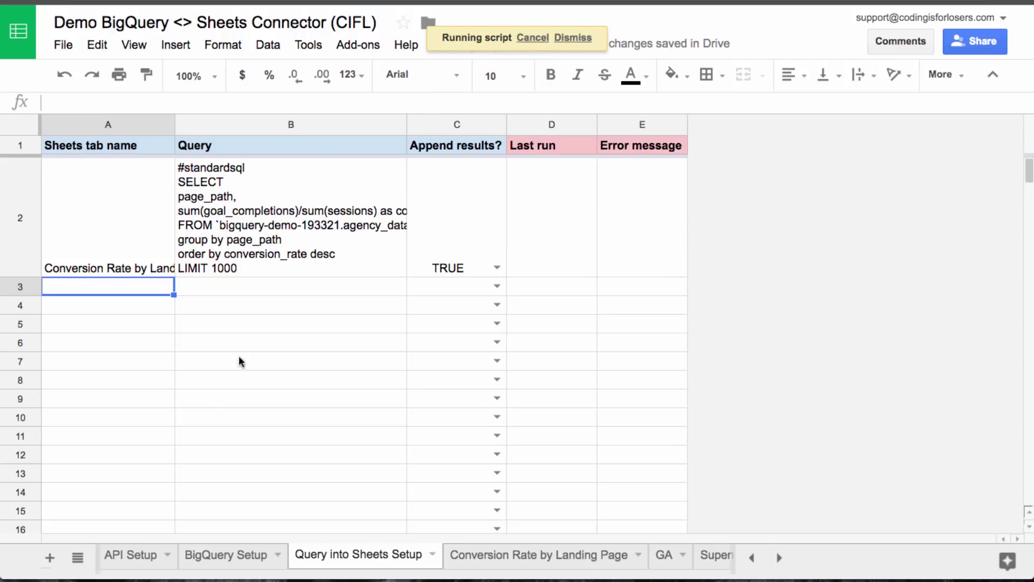
pyautogui.click(752, 557)
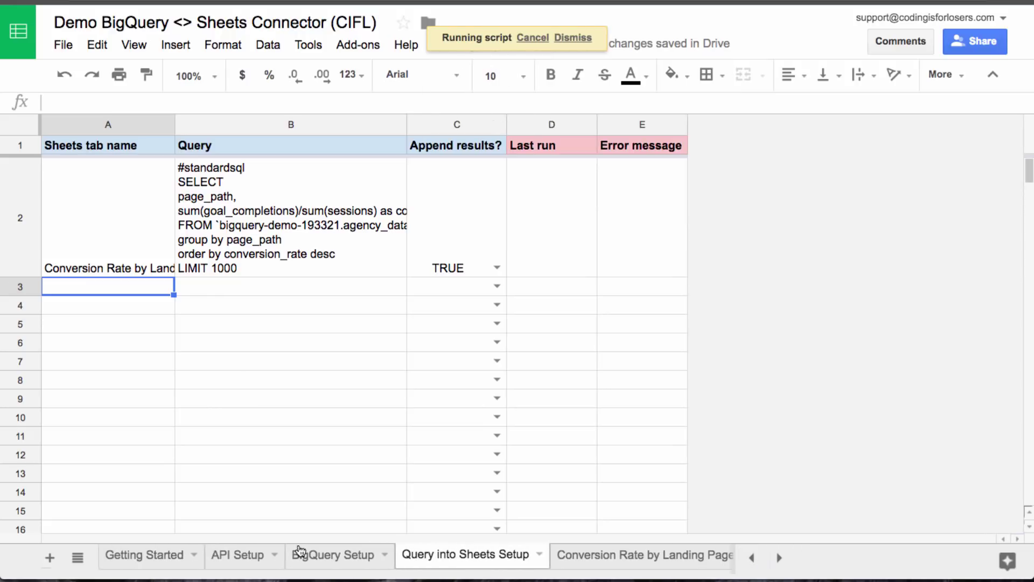
# - Capitalise the Q in Getting Started cell B76 to read 'Pull Queries from BigQuery'
pyautogui.click(151, 556)
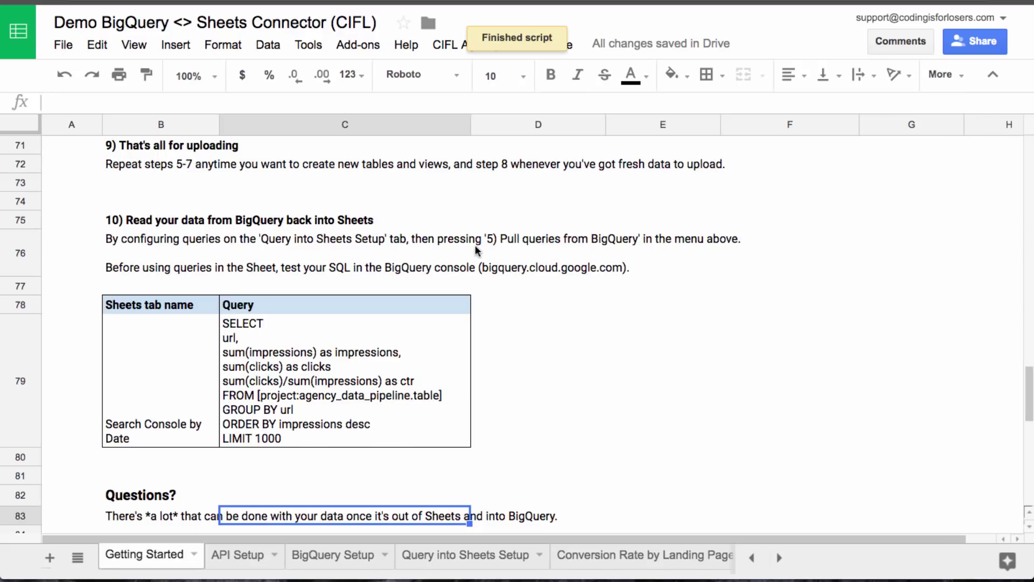
pyautogui.click(466, 47)
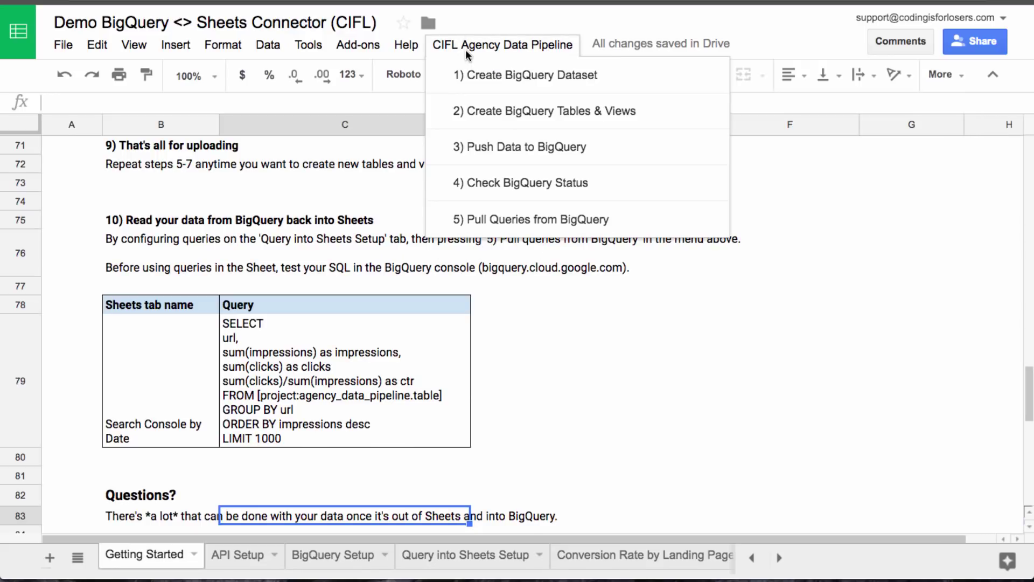
pyautogui.click(202, 240)
pyautogui.doubleClick(202, 241)
pyautogui.click(529, 238)
pyautogui.press('BackSpace')
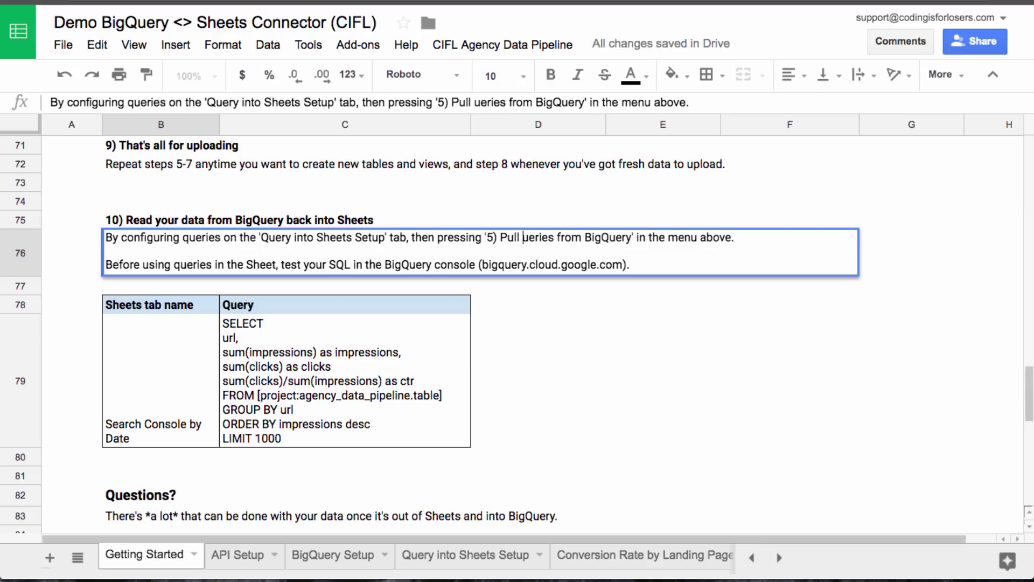
pyautogui.write('Q')
pyautogui.press('Return')
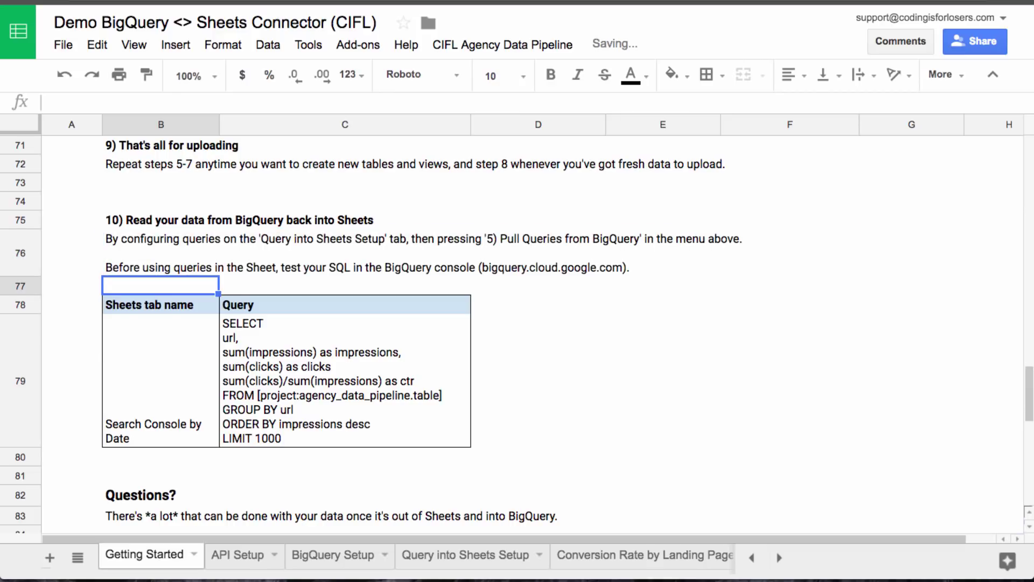
pyautogui.click(520, 554)
# - Open the Conversion Rate by Landing Page results and widen column A
pyautogui.click(597, 556)
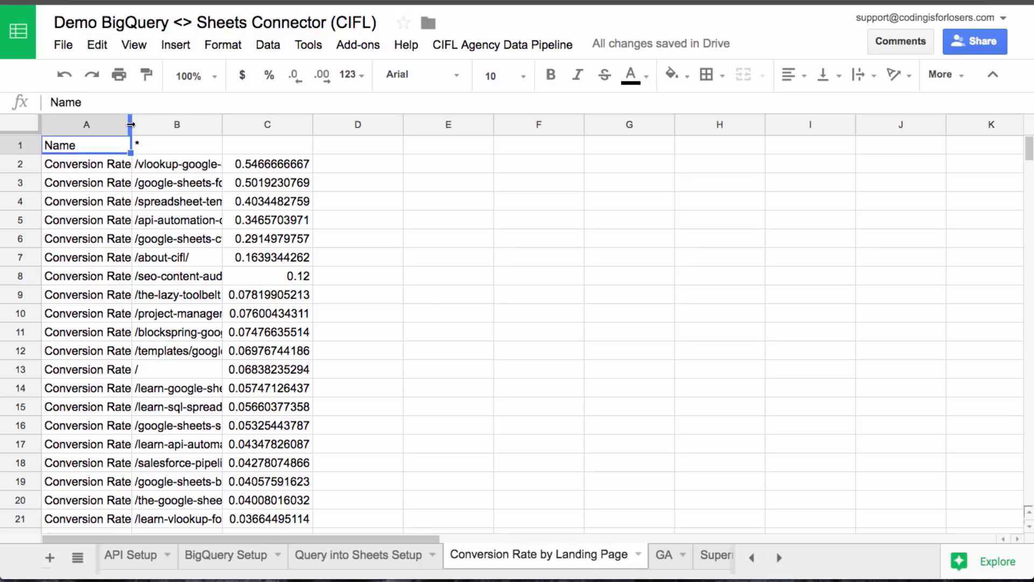
pyautogui.moveTo(132, 124); pyautogui.dragTo(257, 125)
pyautogui.press('Down')
pyautogui.press('Down')
pyautogui.press('Up')
pyautogui.press('Right')
# - Scan the conversion rates from the top 0.5467 down to the zero-rate pages at row 42
pyautogui.press('Down')
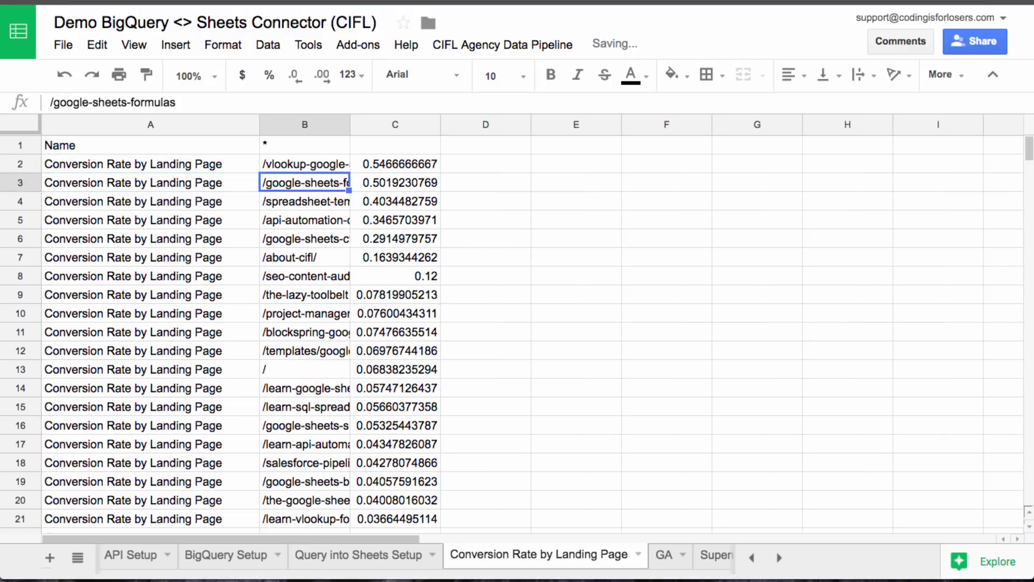
pyautogui.press('Up')
pyautogui.press('Down')
pyautogui.press('Right')
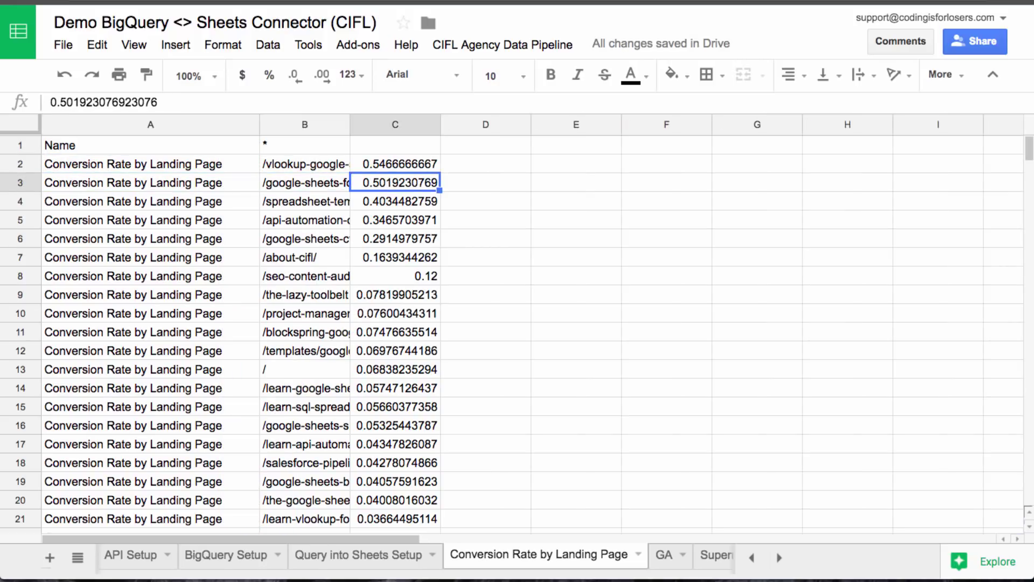
pyautogui.press('Up')
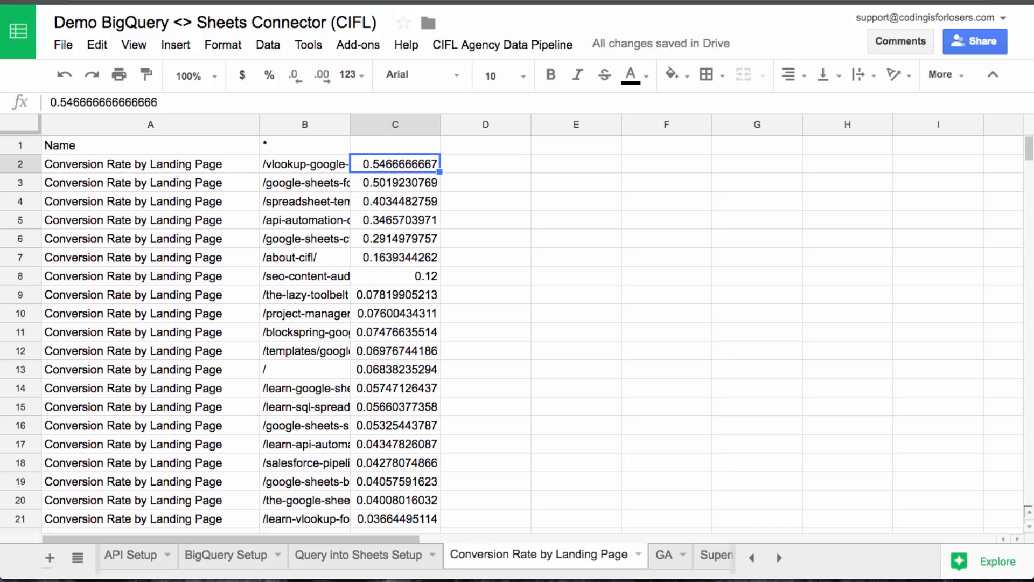
pyautogui.press('Down')
pyautogui.hotkey('ctrl', 'Down')
pyautogui.press('Up')
pyautogui.press('Up')
pyautogui.press('Up')
pyautogui.hotkey('ctrl', 'Down')
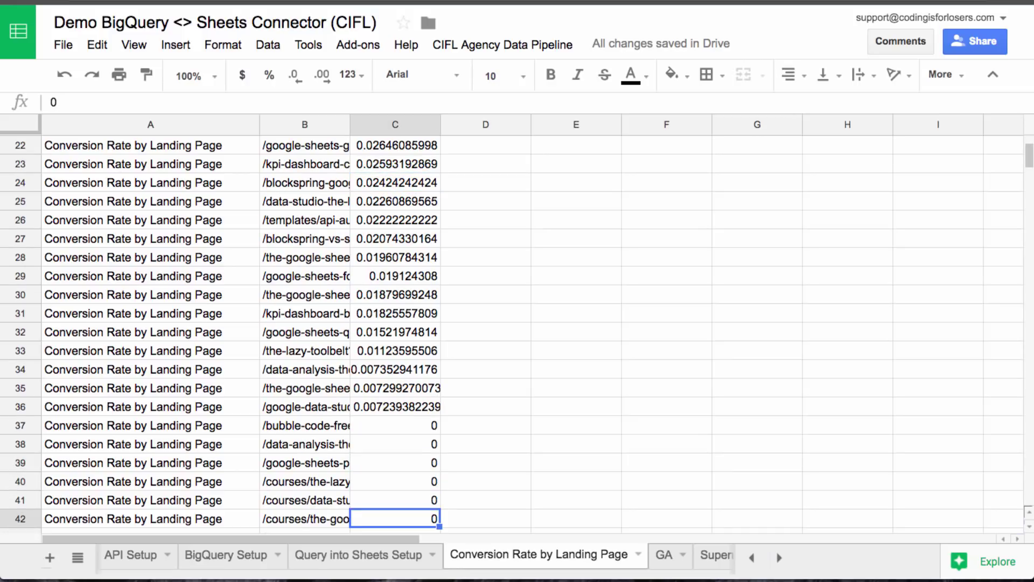
pyautogui.press('Up')
pyautogui.hotkey('ctrl', 'Up')
pyautogui.press('Up')
pyautogui.press('Down')
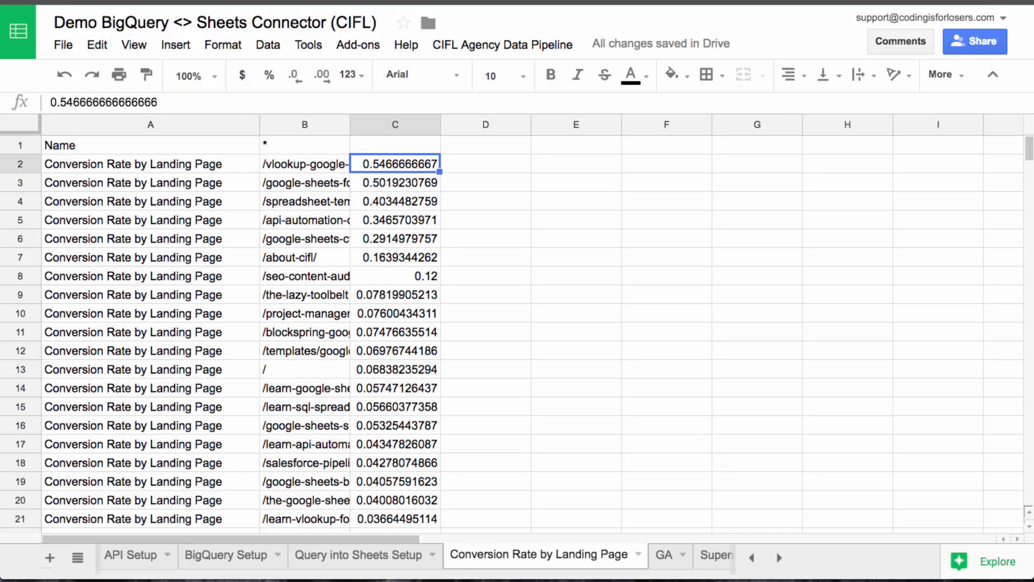
# - Set the landing-page query's Append results? cell C2 to FALSE
pyautogui.click(465, 52)
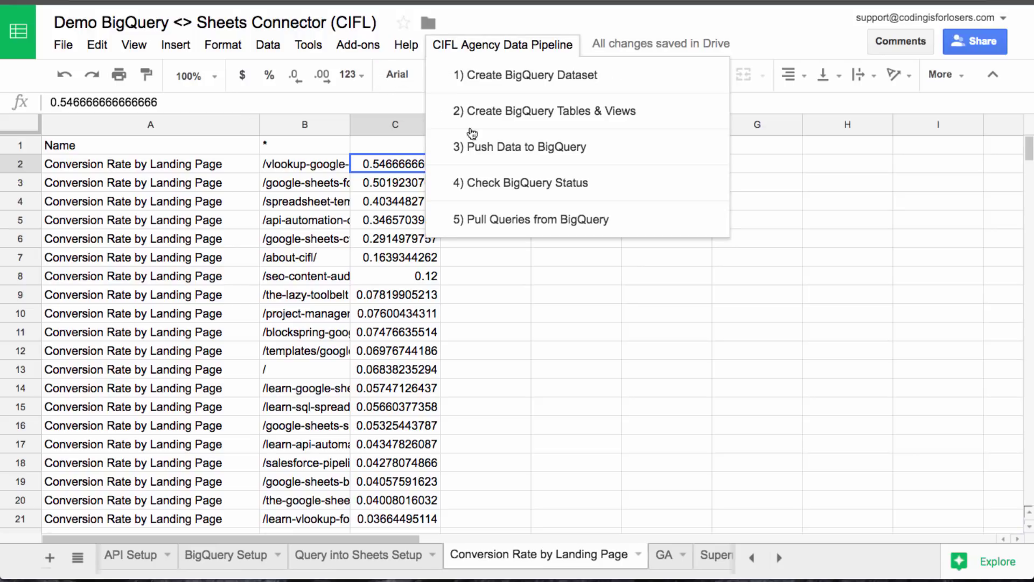
pyautogui.click(358, 554)
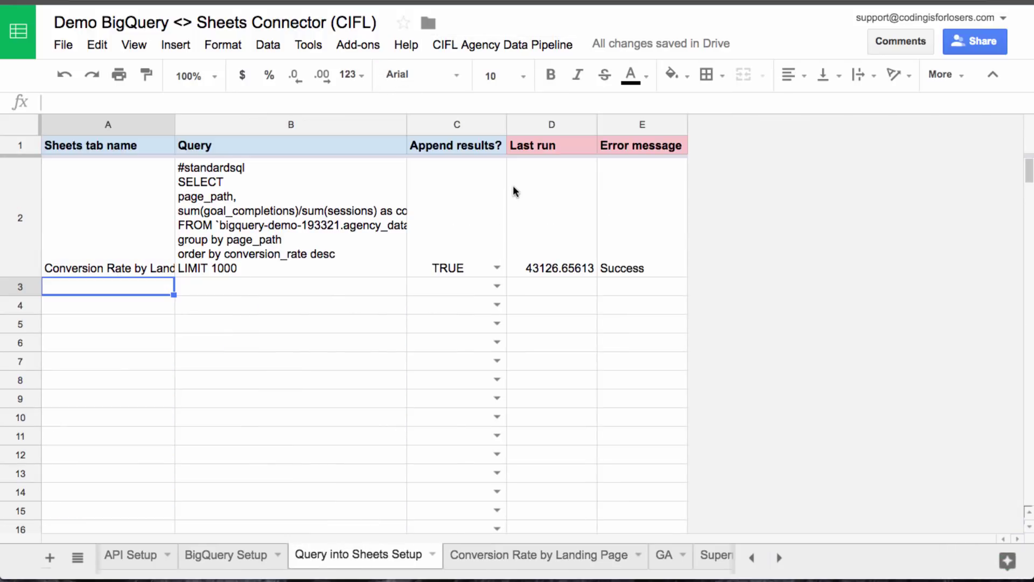
pyautogui.press('Up')
pyautogui.press('Right')
pyautogui.press('Right')
pyautogui.press('Return')
pyautogui.press('Down')
pyautogui.press('Return')
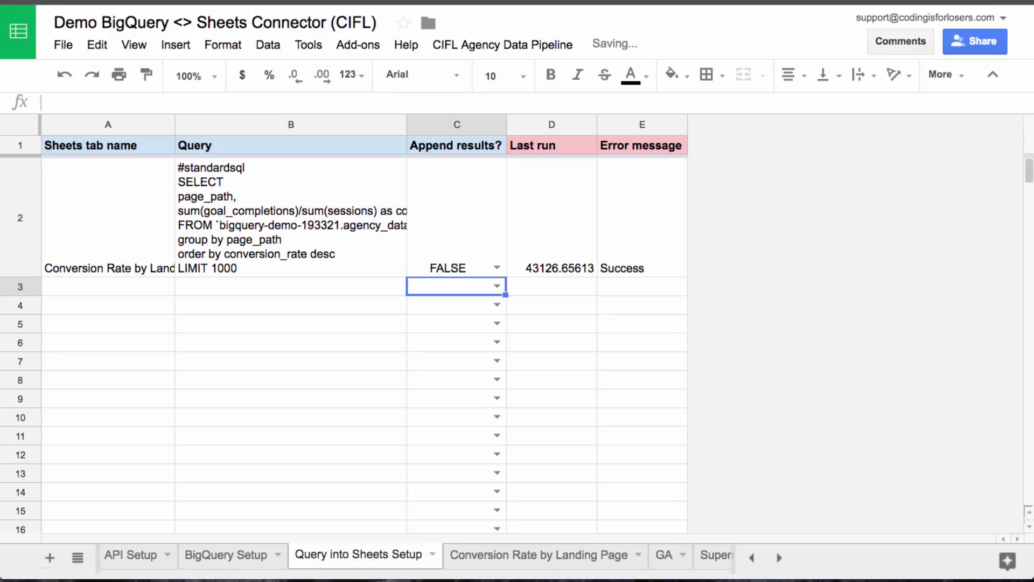
# - Pull Queries from BigQuery again and check the refreshed conversion rates
pyautogui.click(499, 46)
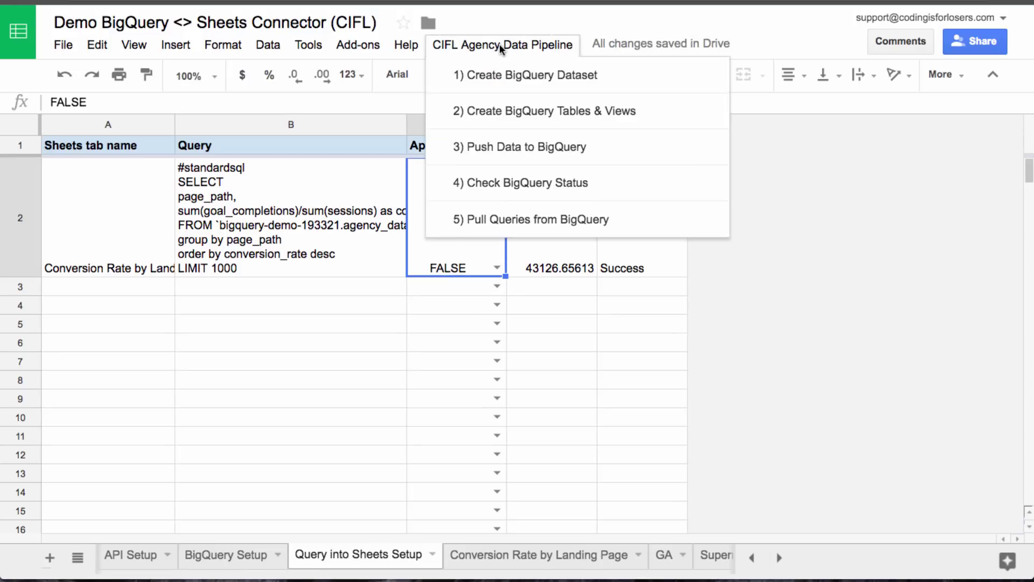
pyautogui.click(518, 221)
pyautogui.click(528, 557)
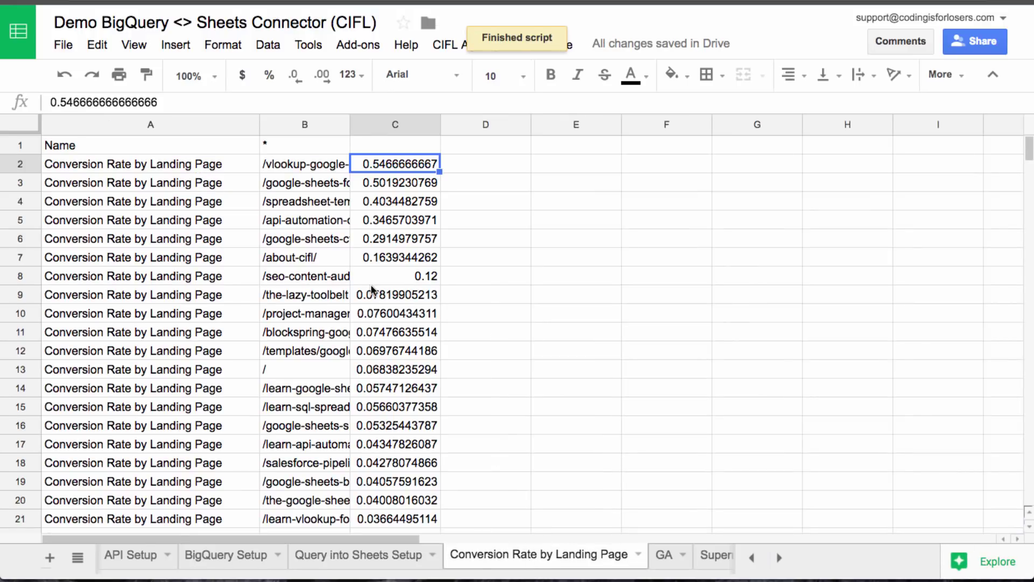
pyautogui.click(231, 557)
# - Go to the GA tab with sessions and goal completions by landing page, source and medium
pyautogui.click(335, 560)
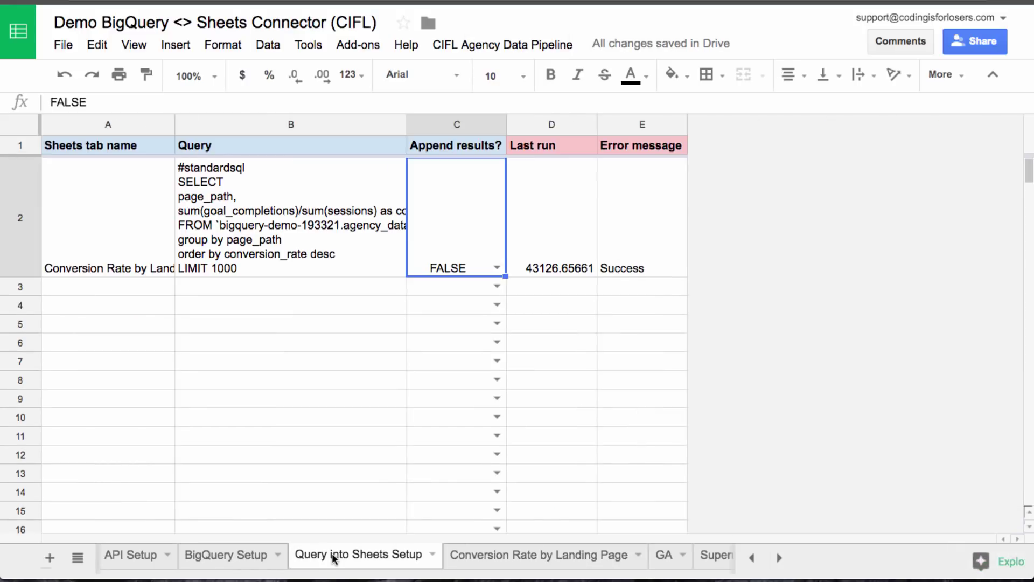
pyautogui.press('Left')
pyautogui.press('Left')
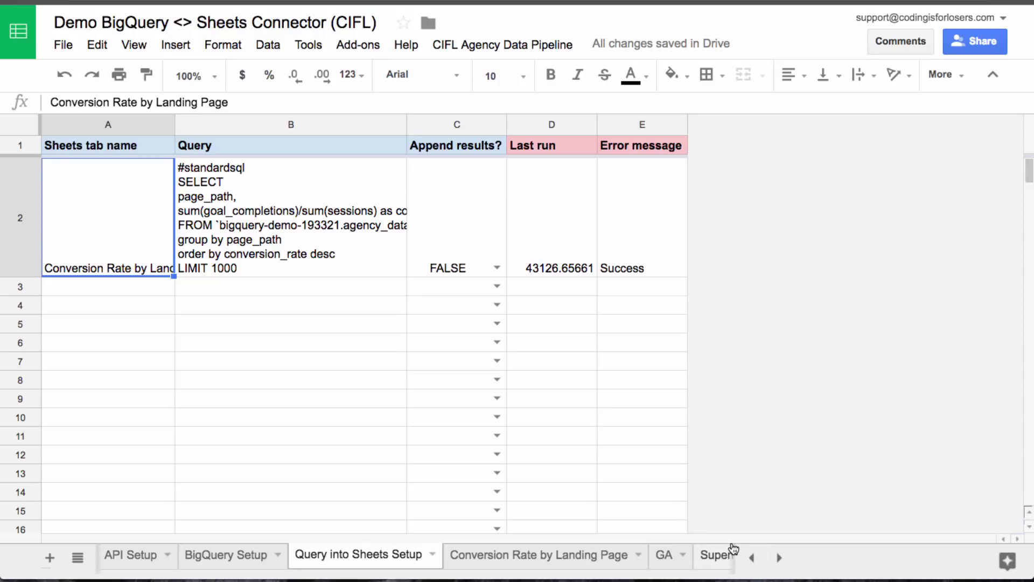
pyautogui.click(762, 559)
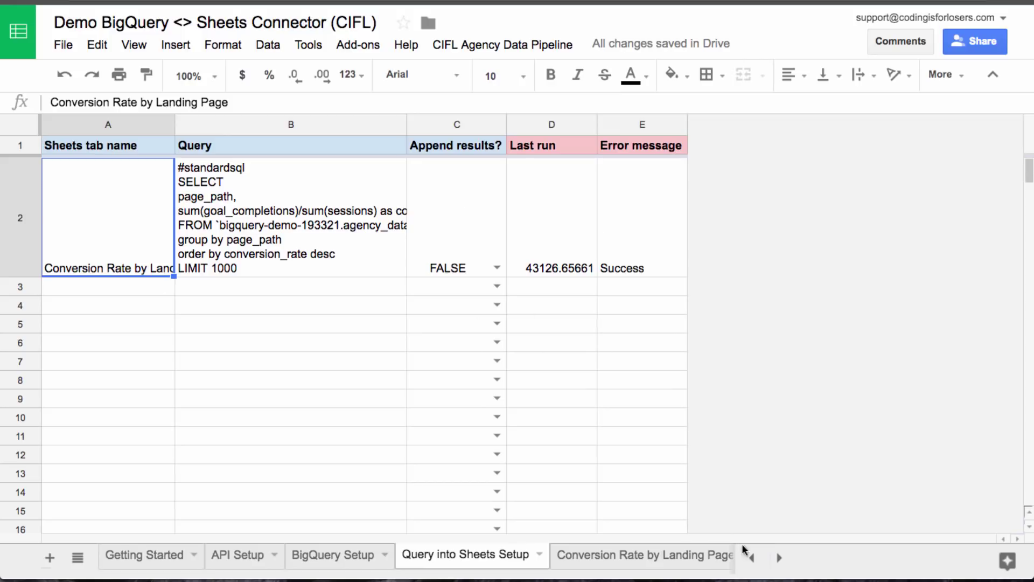
pyautogui.click(776, 559)
pyautogui.click(776, 559)
pyautogui.click(455, 555)
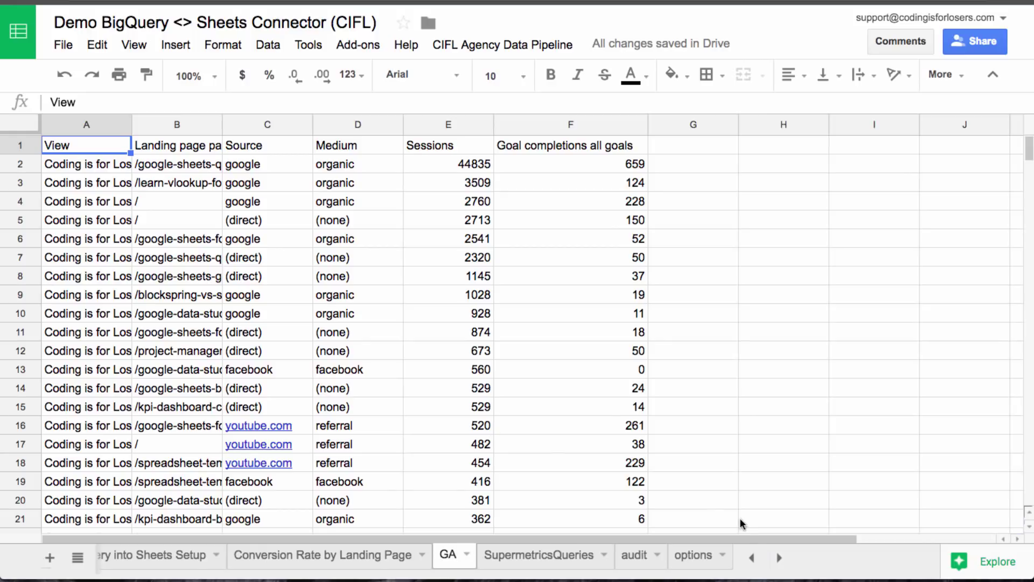
# - Open Getting Started and scroll back to the top of its setup instructions
pyautogui.click(751, 558)
pyautogui.click(150, 555)
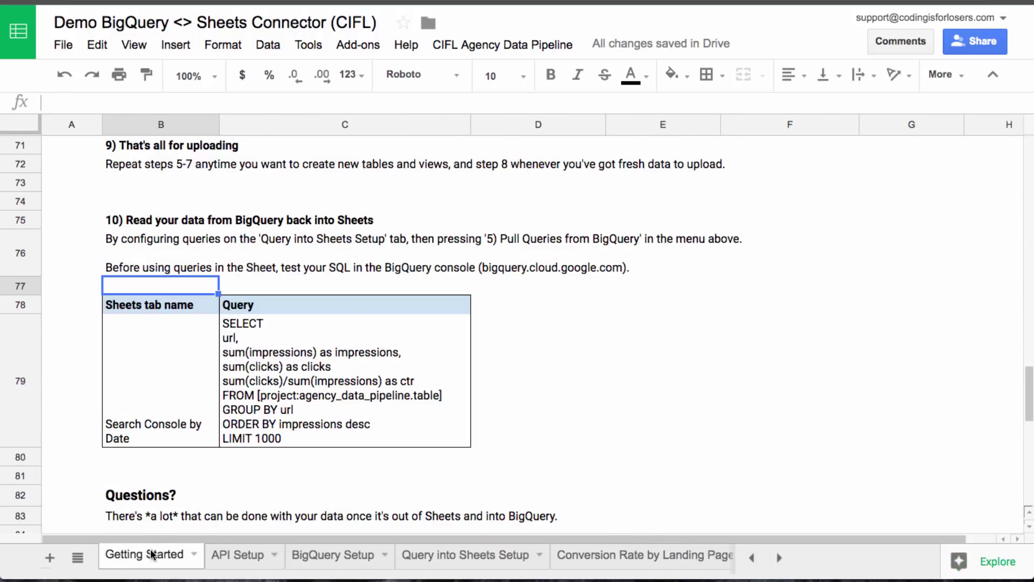
pyautogui.scroll(20, 271, 345)
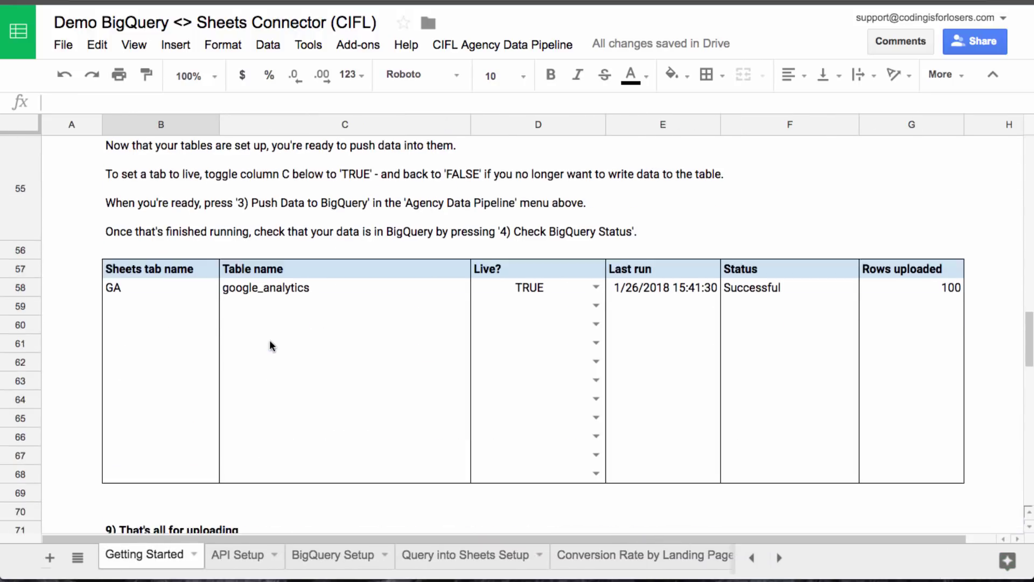